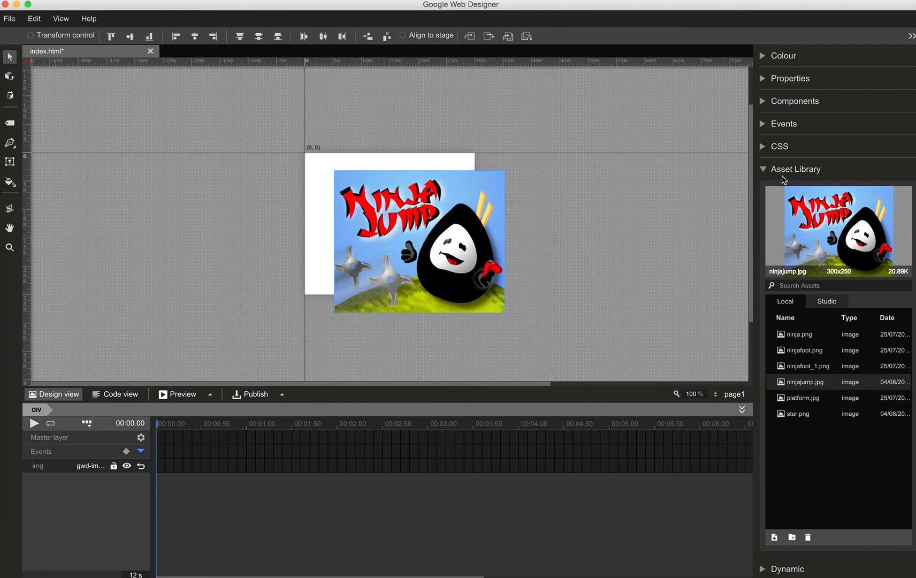
Give the title image the ID titlescreen and position it at left 0 px, top 0 px.
{"action": "left_click", "coordinate": [763, 169]}
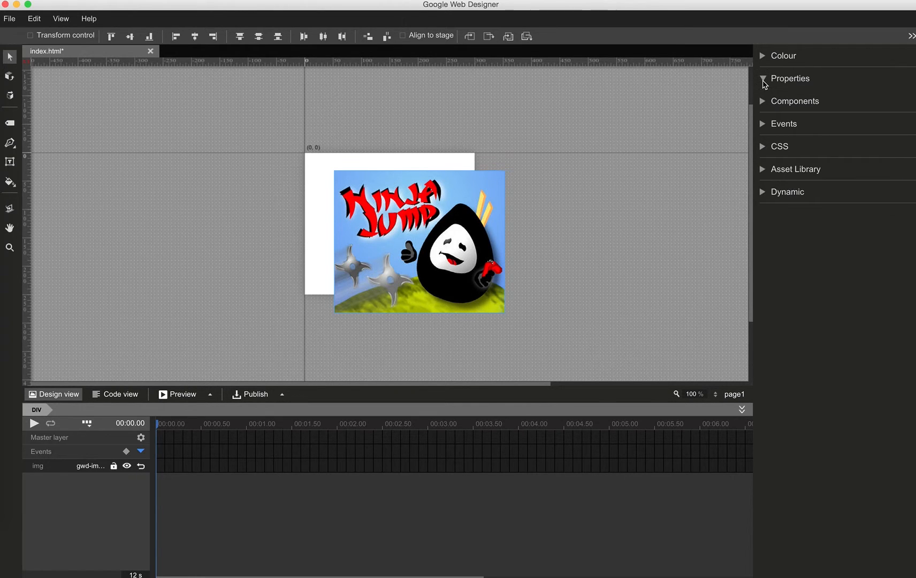
{"action": "left_click", "coordinate": [765, 79]}
{"action": "left_click", "coordinate": [806, 122]}
{"action": "key", "text": "super+a"}
{"action": "key", "text": "BackSpace"}
{"action": "type", "text": "titlescreen"}
{"action": "key", "text": "Tab"}
{"action": "type", "text": "0"}
{"action": "key", "text": "Tab"}
{"action": "type", "text": "0"}
{"action": "key", "text": "Return"}
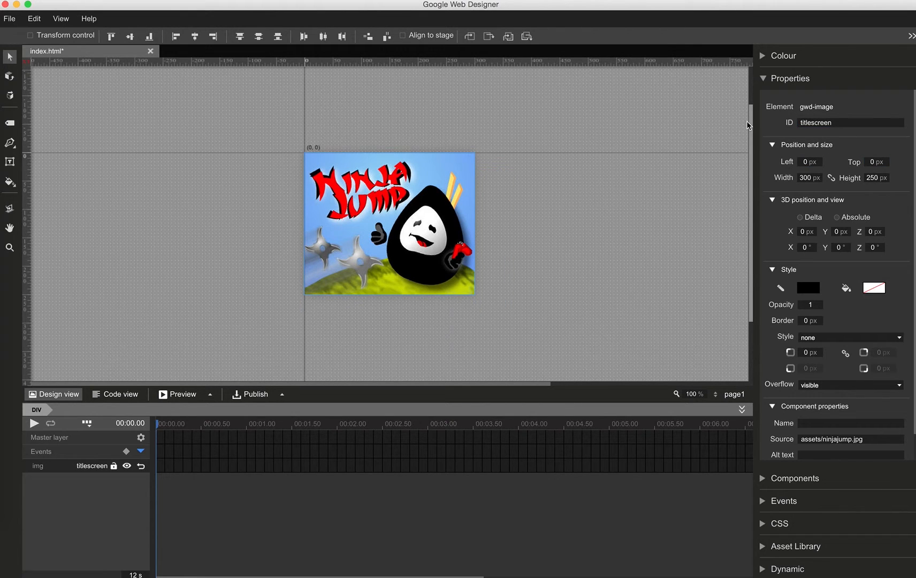
{"action": "left_click", "coordinate": [764, 78]}
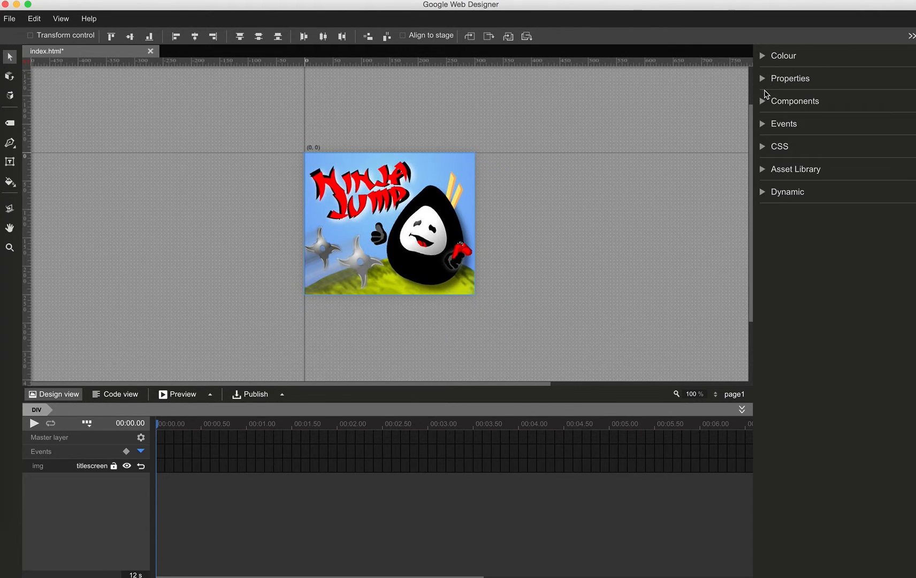
Add a Tap Area component on top of the title image.
{"action": "left_click", "coordinate": [764, 103]}
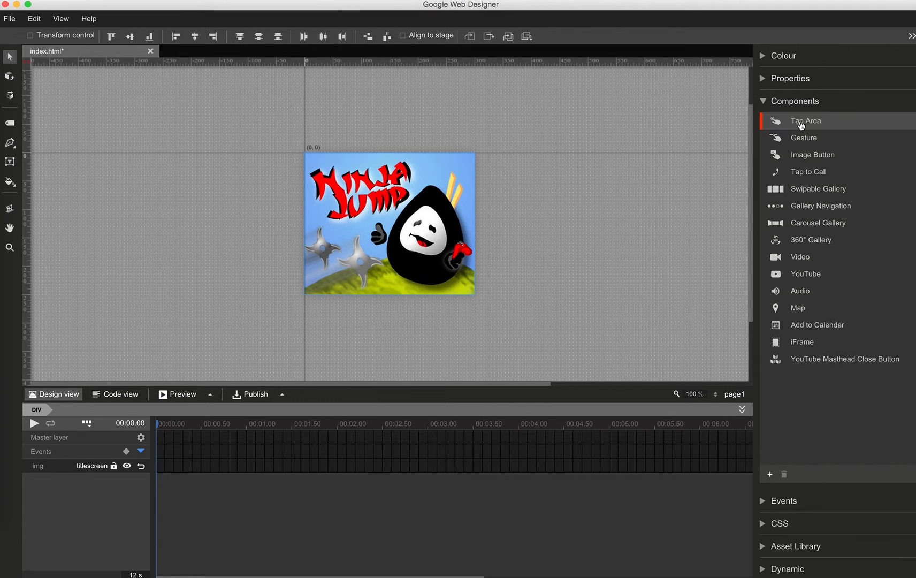
{"action": "left_click_drag", "start_coordinate": [802, 125], "coordinate": [335, 184]}
{"action": "left_click", "coordinate": [763, 102]}
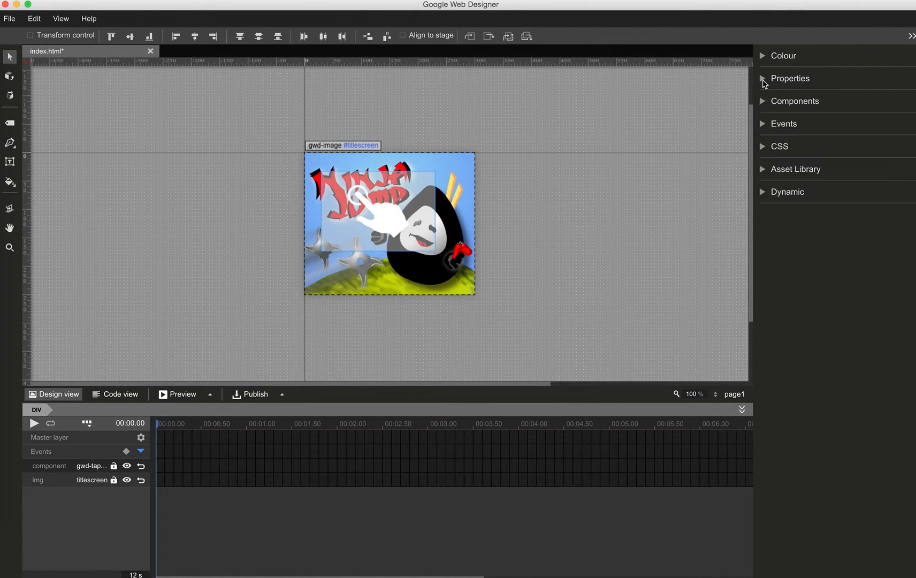
Set the tap area's ID to startbutton and its position to left 0 px, top 0 px.
{"action": "left_click", "coordinate": [763, 79]}
{"action": "left_click", "coordinate": [844, 122]}
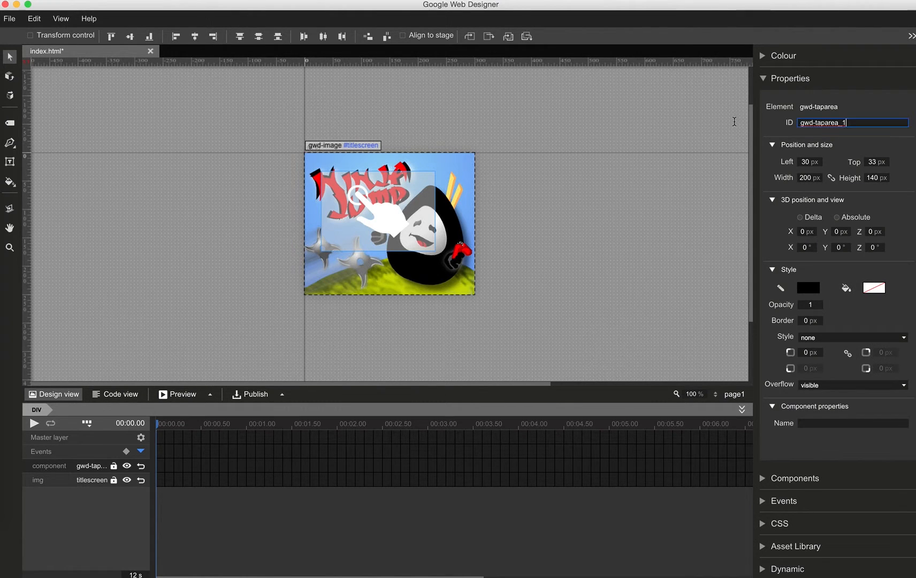
{"action": "key", "text": "super+a"}
{"action": "type", "text": "startbutton"}
{"action": "key", "text": "Tab"}
{"action": "key", "text": "Tab"}
{"action": "key", "text": "shift+Tab"}
{"action": "type", "text": "0"}
{"action": "key", "text": "Tab"}
{"action": "type", "text": "0"}
{"action": "key", "text": "Return"}
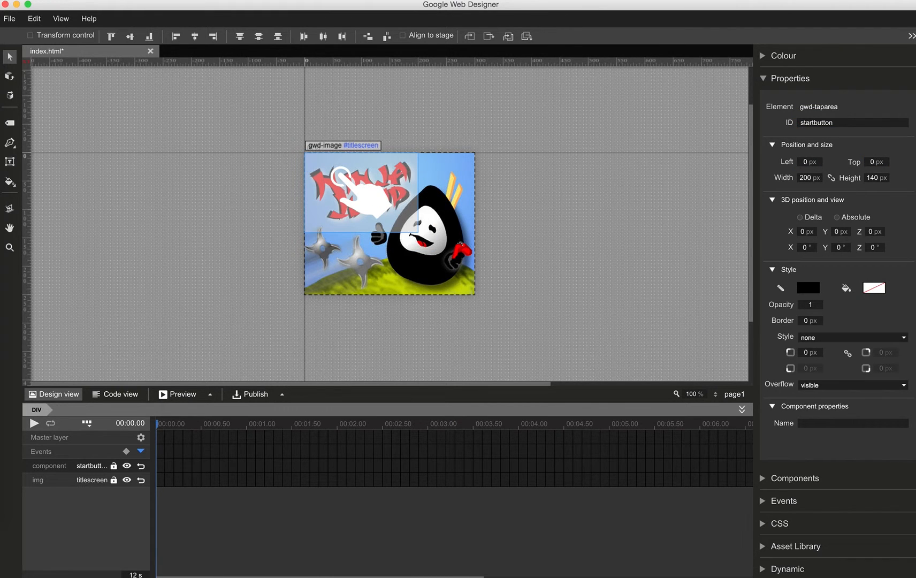
Resize the startbutton tap area to 300 px wide and 250 px high.
{"action": "key", "text": "Tab"}
{"action": "type", "text": "300"}
{"action": "key", "text": "Tab"}
{"action": "type", "text": "250"}
{"action": "key", "text": "Return"}
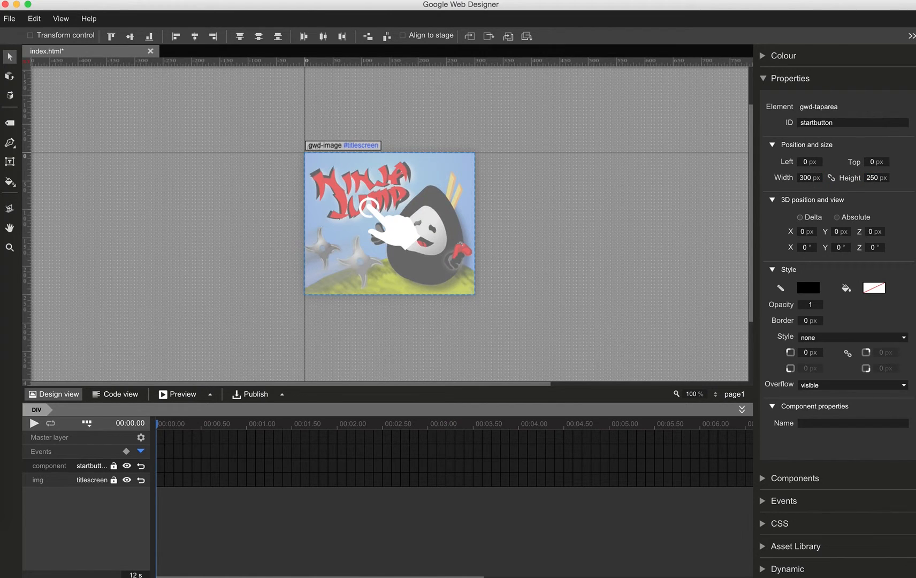
{"action": "left_click", "coordinate": [765, 79]}
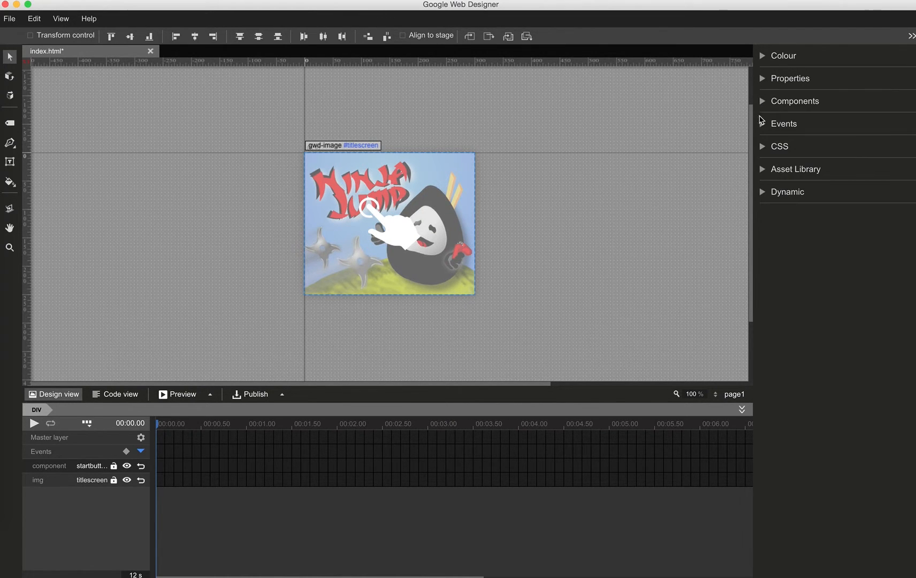
Add a new page to the project and give it a radial gradient background.
{"action": "left_click", "coordinate": [717, 396]}
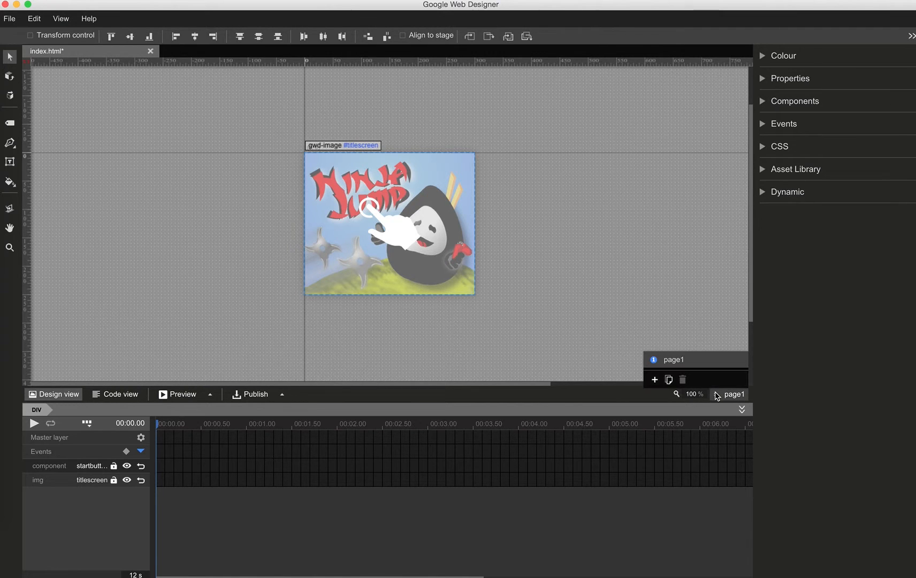
{"action": "left_click", "coordinate": [655, 380]}
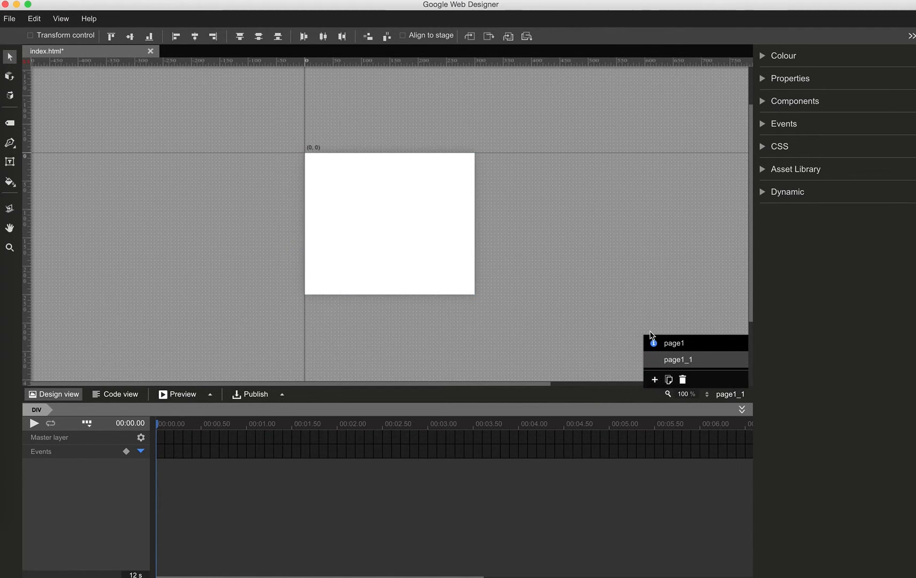
{"action": "left_click", "coordinate": [763, 81]}
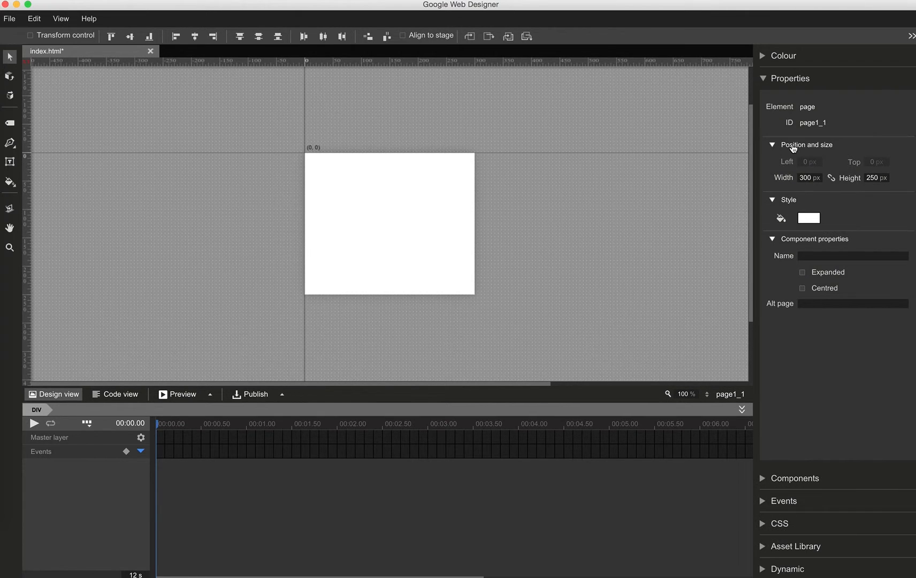
{"action": "left_click", "coordinate": [810, 219]}
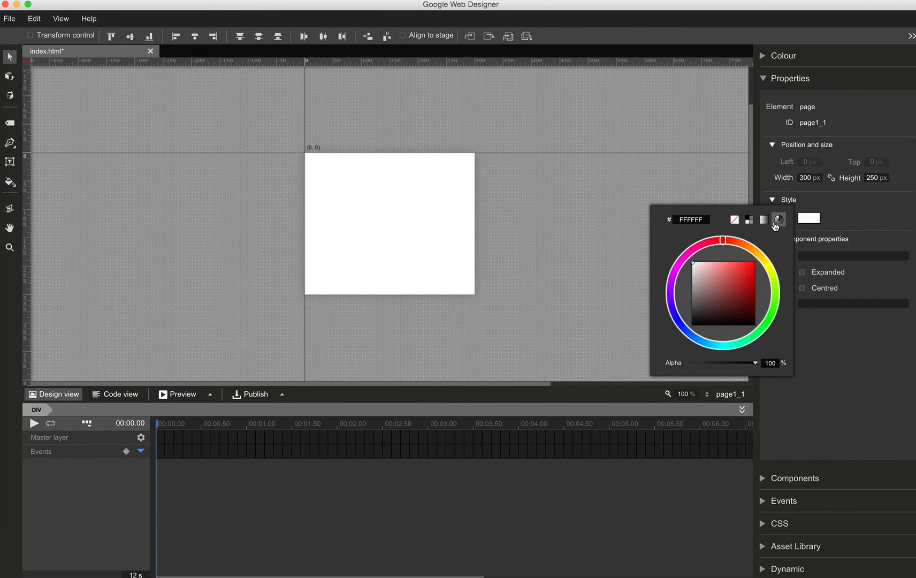
{"action": "left_click", "coordinate": [758, 220]}
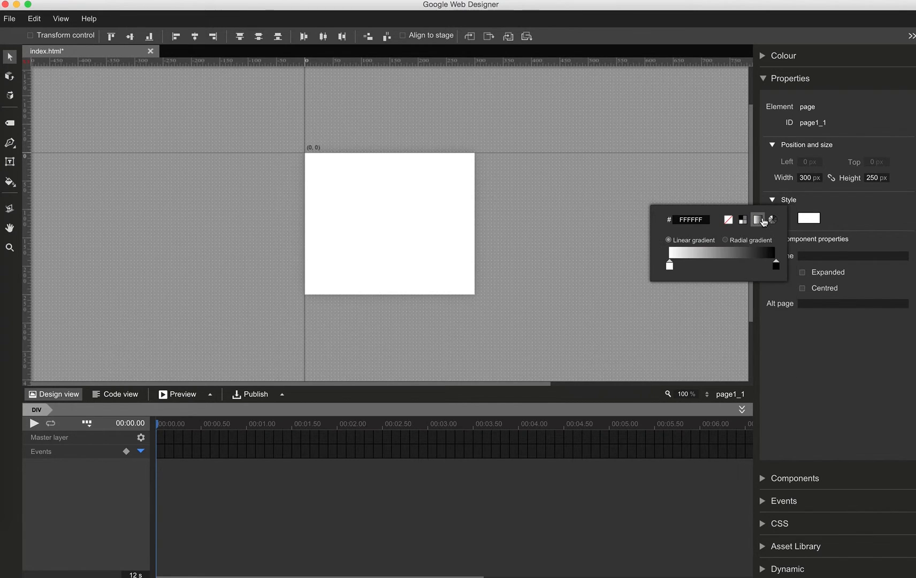
{"action": "left_click", "coordinate": [725, 240]}
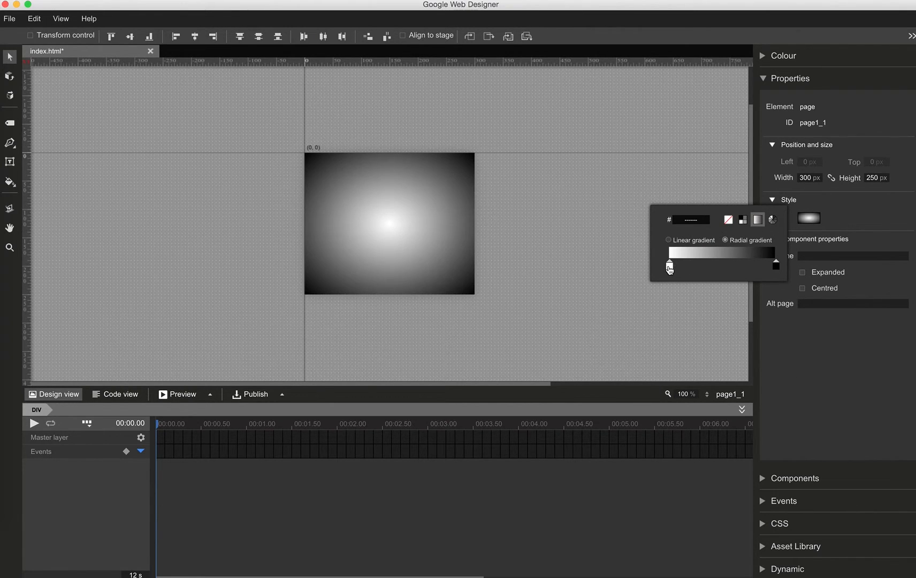
Set the inner colour of the page's radial gradient to 97DCF4.
{"action": "left_click", "coordinate": [669, 266]}
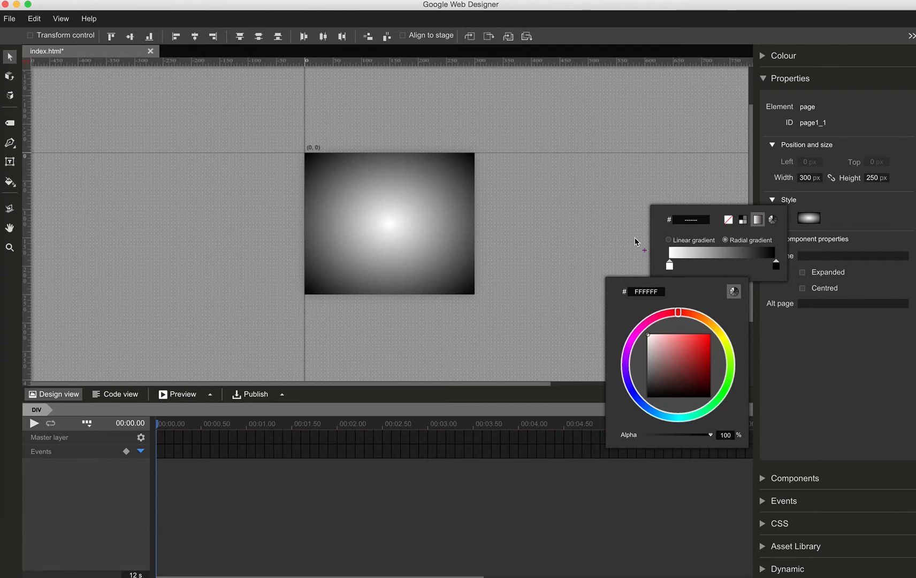
{"action": "double_click", "coordinate": [653, 293]}
{"action": "type", "text": "97DCF4"}
{"action": "key", "text": "Return"}
Set the outer colour of the page's radial gradient to 5074F4.
{"action": "left_click", "coordinate": [776, 267]}
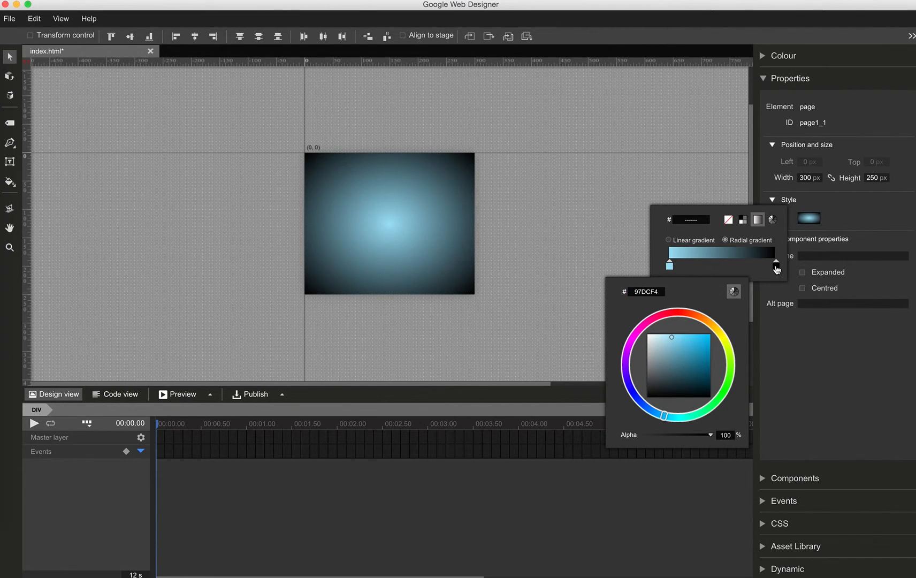
{"action": "left_click", "coordinate": [776, 269]}
{"action": "left_click", "coordinate": [776, 268]}
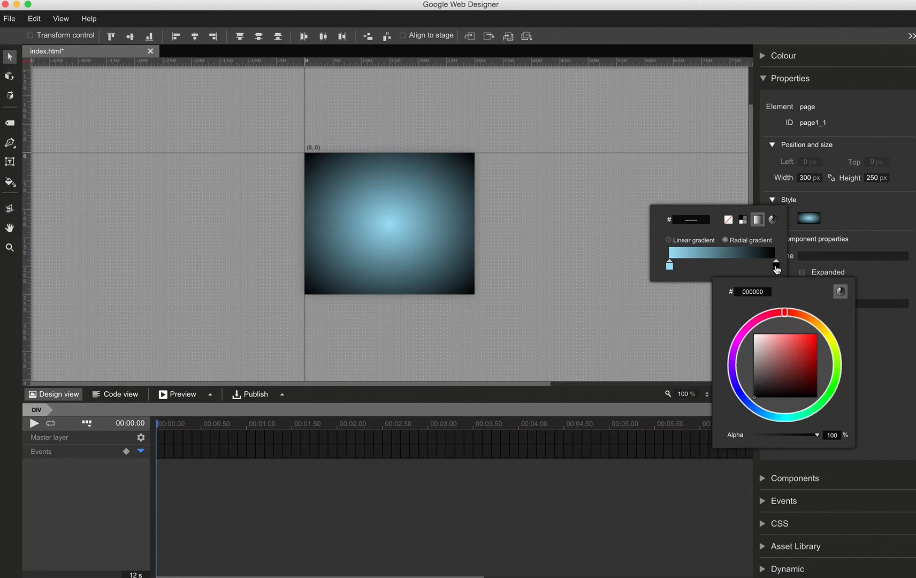
{"action": "left_click", "coordinate": [758, 292]}
{"action": "type", "text": "5074F4"}
{"action": "key", "text": "Return"}
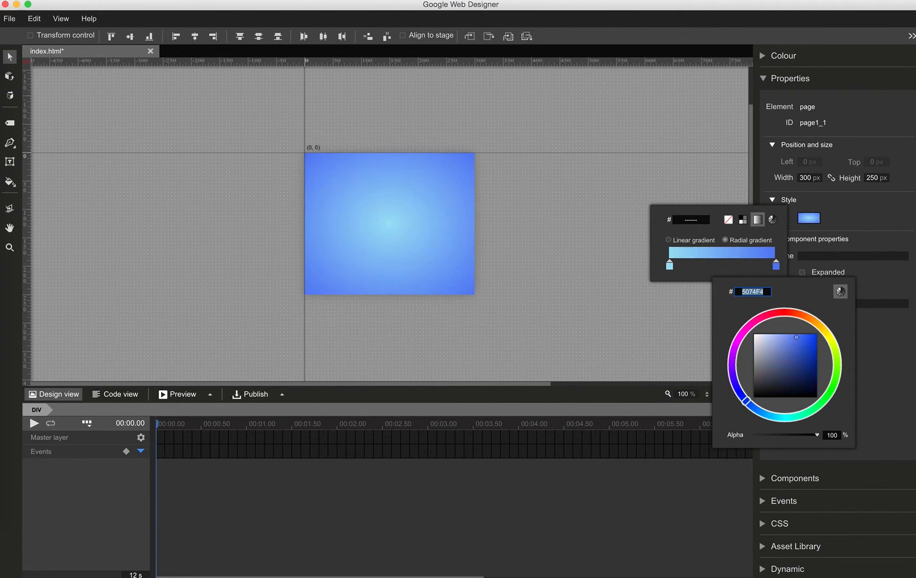
{"action": "left_click", "coordinate": [721, 189]}
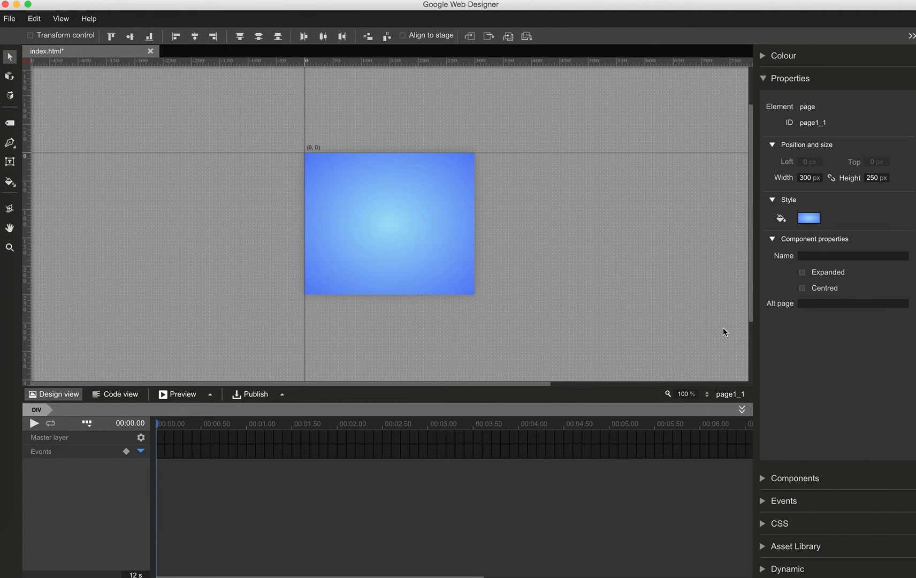
Return to page1 and create a new event with startbutton as target and Touch/Click as trigger.
{"action": "left_click", "coordinate": [707, 397]}
{"action": "left_click", "coordinate": [675, 345]}
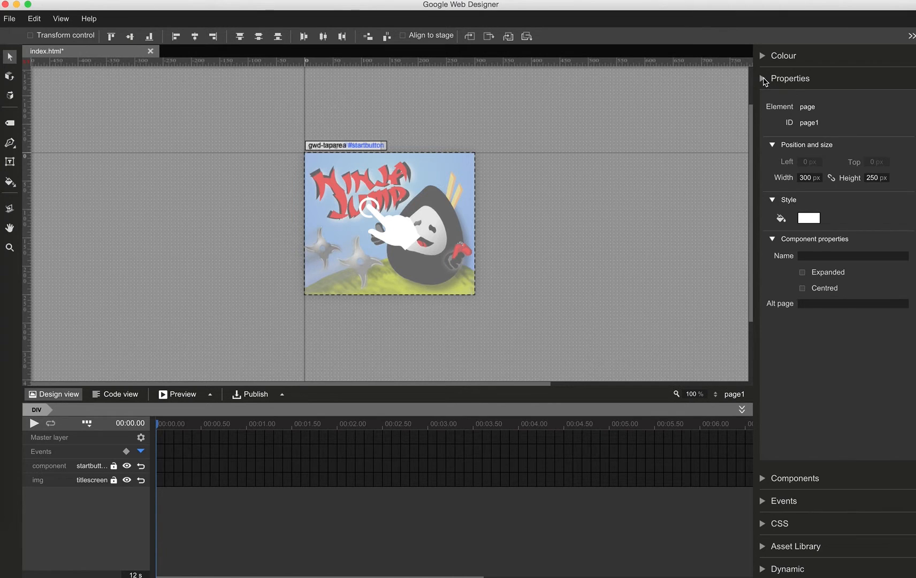
{"action": "left_click", "coordinate": [764, 79]}
{"action": "left_click", "coordinate": [764, 125]}
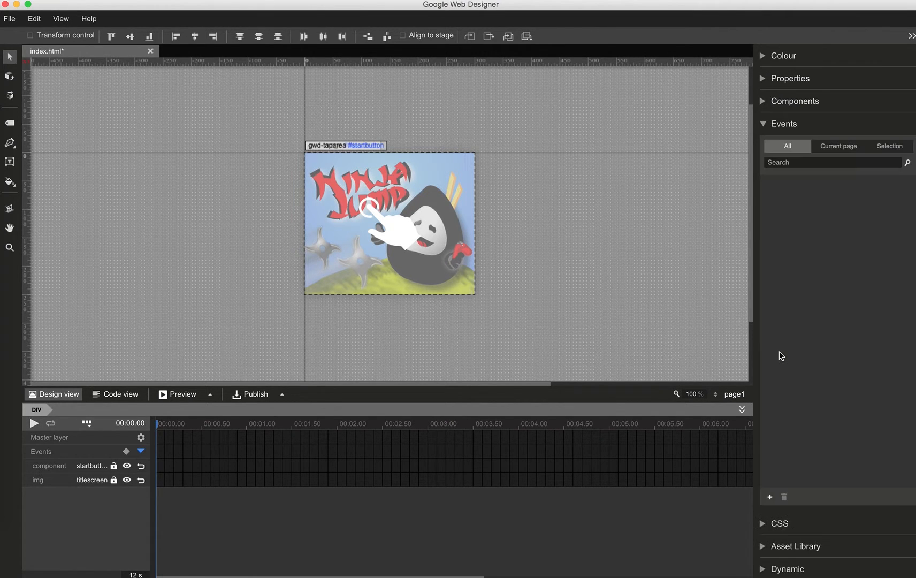
{"action": "left_click", "coordinate": [770, 498]}
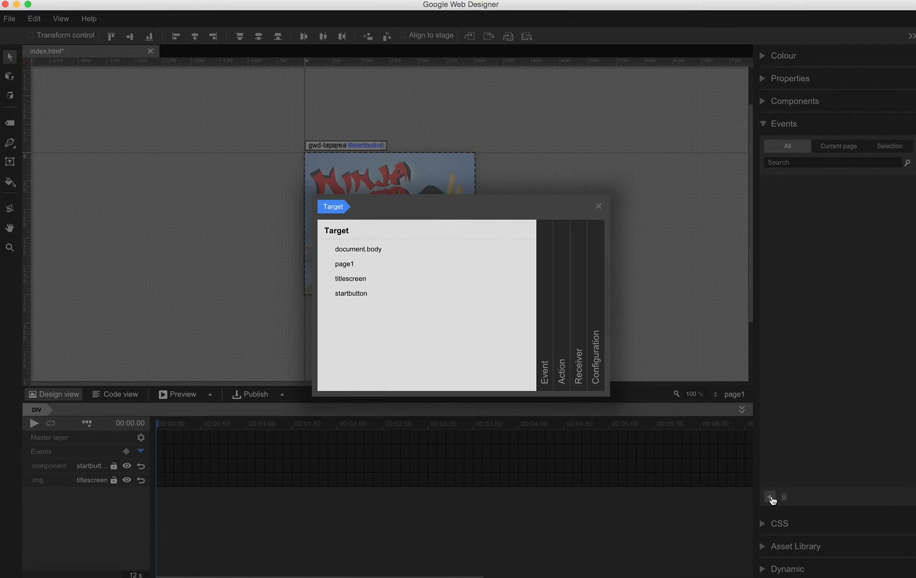
{"action": "left_click", "coordinate": [351, 293]}
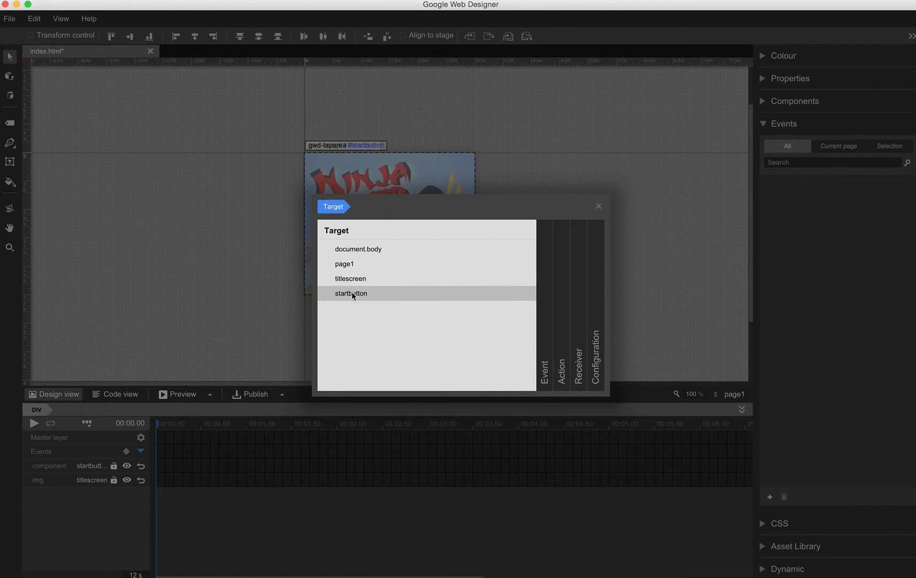
{"action": "left_click", "coordinate": [367, 280]}
{"action": "left_click", "coordinate": [381, 293]}
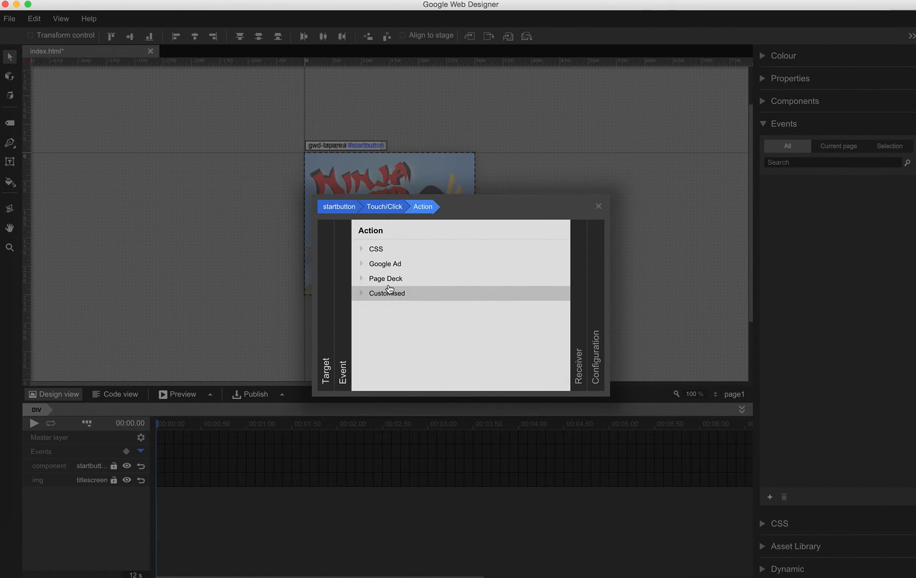
Give the event the Google Ad action Go to page with receiver gwd-ad and page ID page1_1, and save it.
{"action": "left_click", "coordinate": [386, 265]}
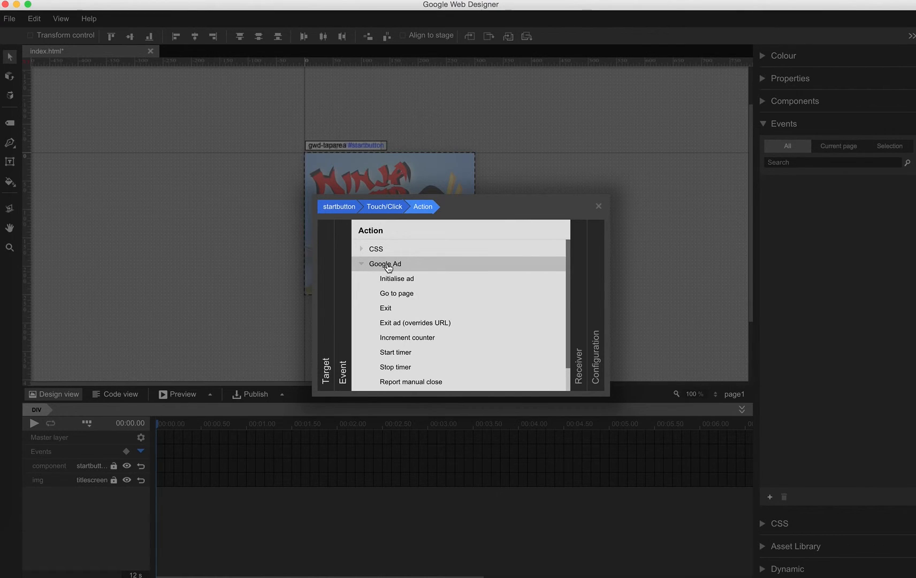
{"action": "left_click", "coordinate": [397, 293]}
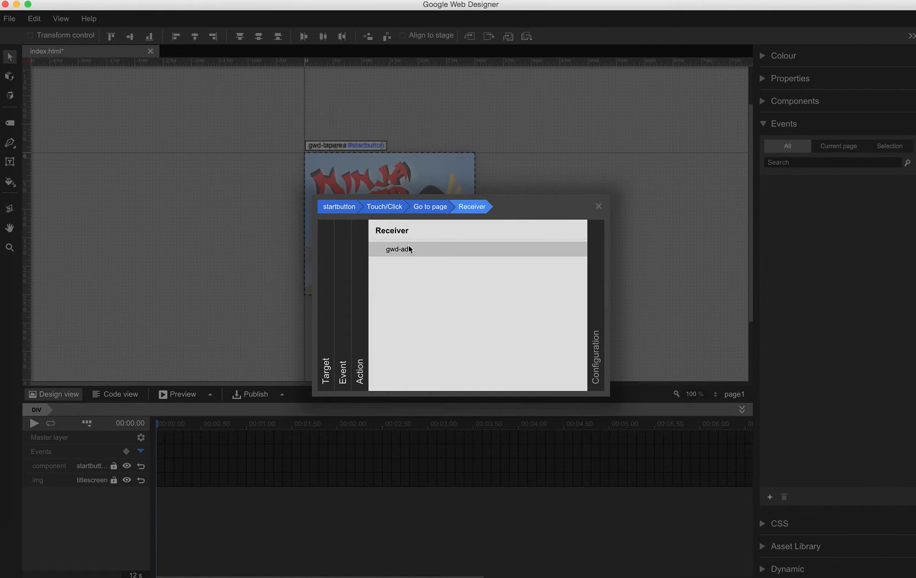
{"action": "left_click", "coordinate": [408, 245]}
{"action": "left_click", "coordinate": [543, 252]}
{"action": "left_click", "coordinate": [540, 265]}
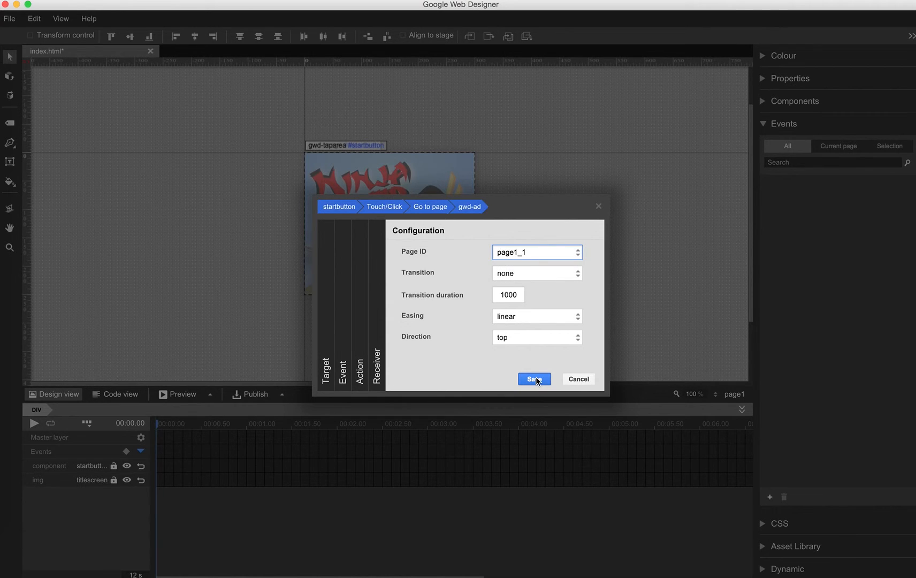
{"action": "left_click", "coordinate": [537, 380]}
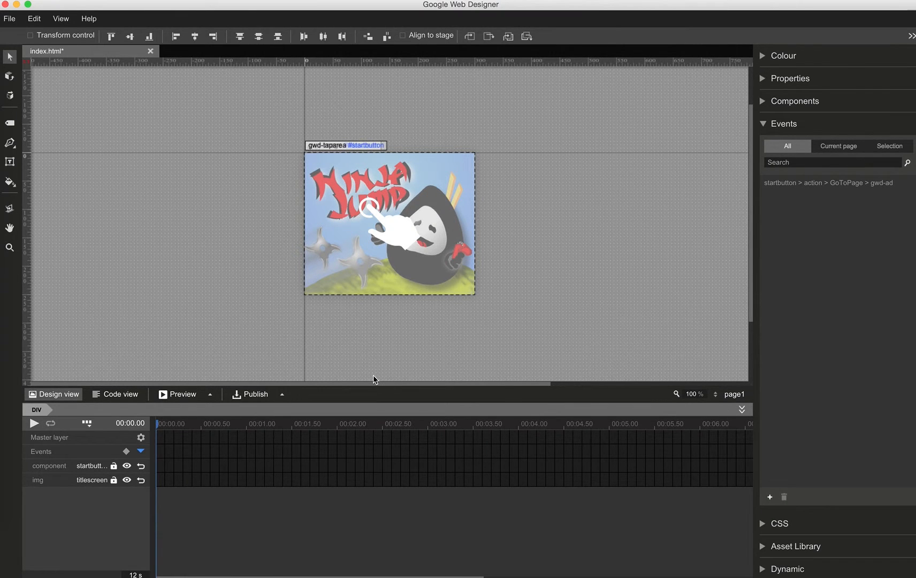
Preview the ad in the browser, test the title screen's tap area, and close the preview.
{"action": "left_click", "coordinate": [177, 396]}
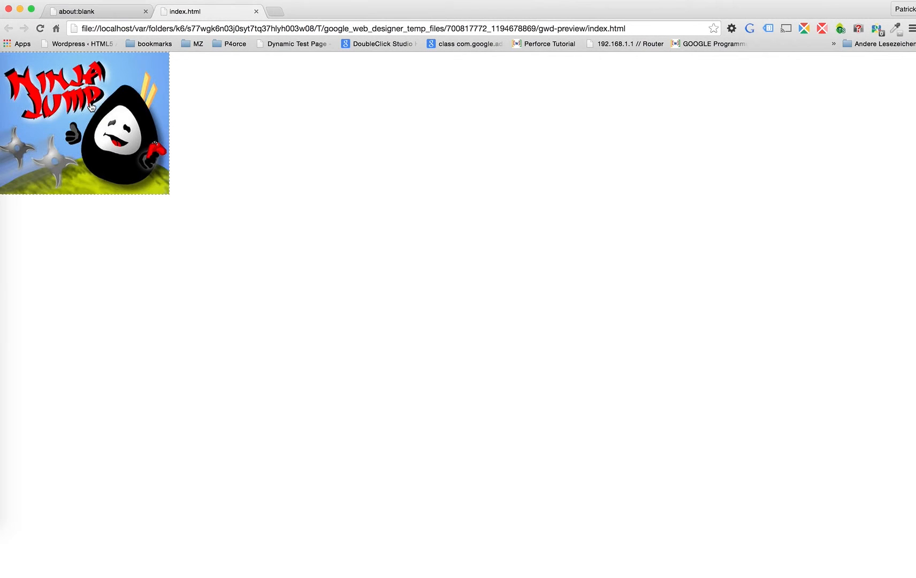
{"action": "left_click", "coordinate": [91, 104]}
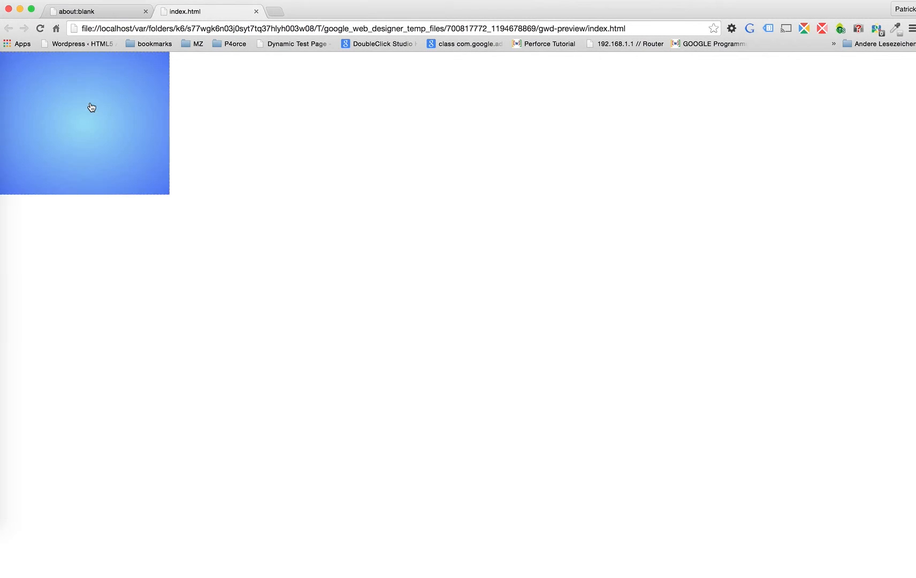
{"action": "left_click", "coordinate": [256, 11]}
{"action": "key", "text": "super+w"}
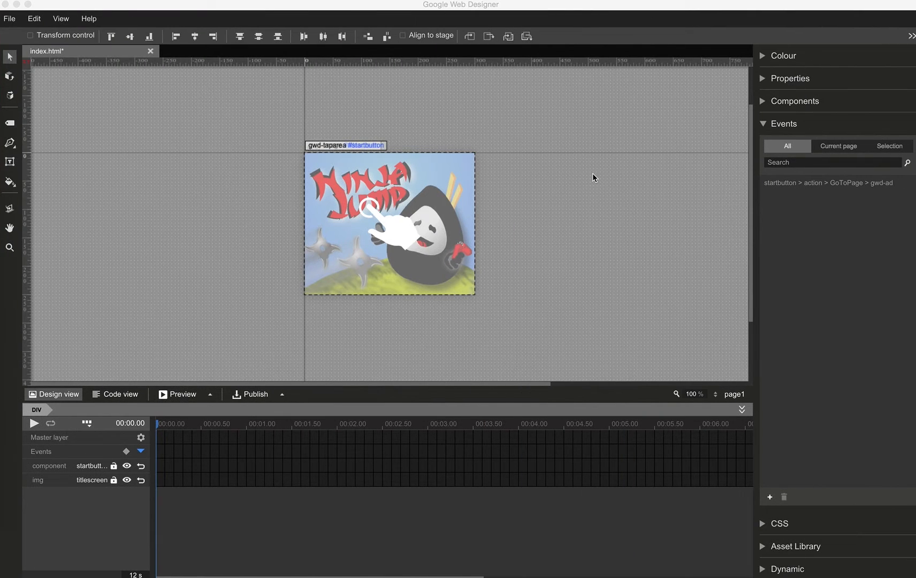
Switch to page1_1 and place platform.jpg from the asset library onto the lower part of the stage.
{"action": "left_click", "coordinate": [717, 395]}
{"action": "left_click", "coordinate": [691, 360]}
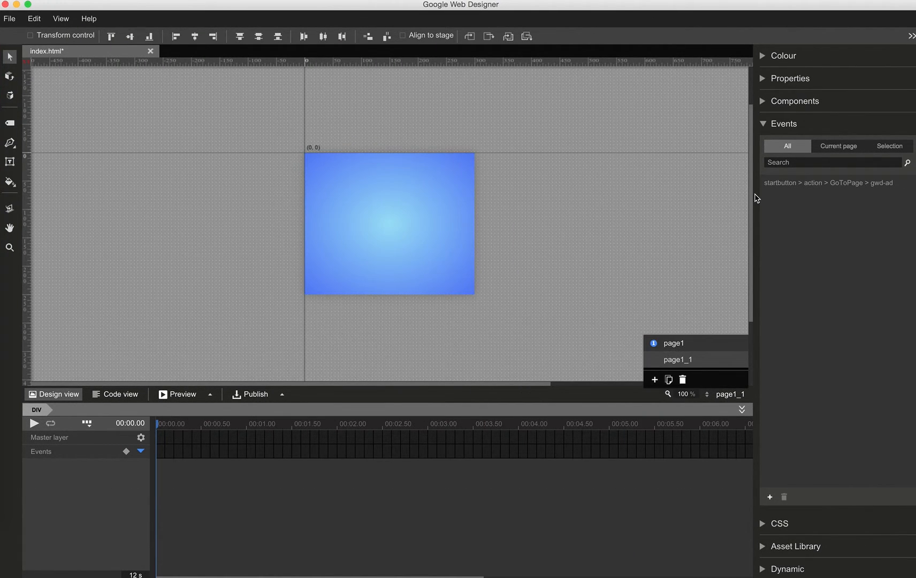
{"action": "left_click", "coordinate": [763, 124]}
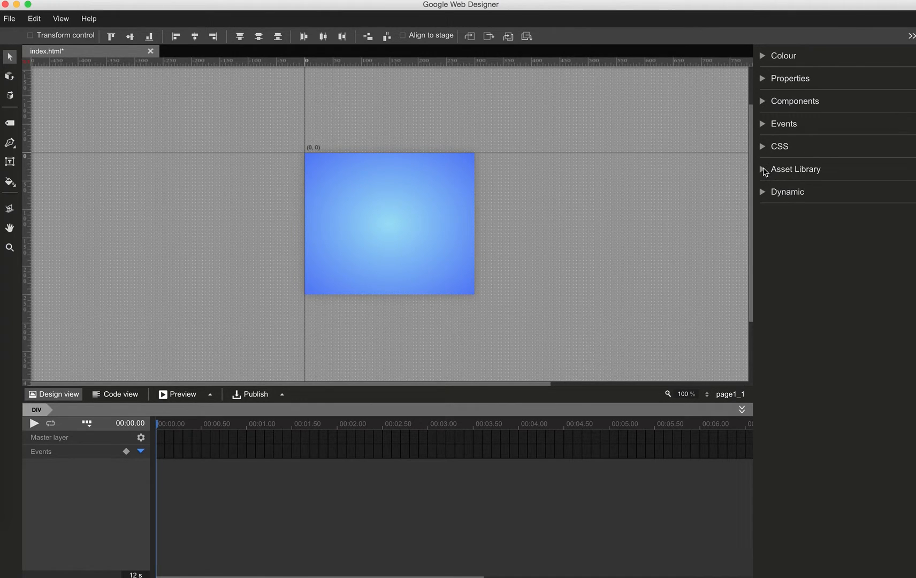
{"action": "left_click", "coordinate": [763, 169]}
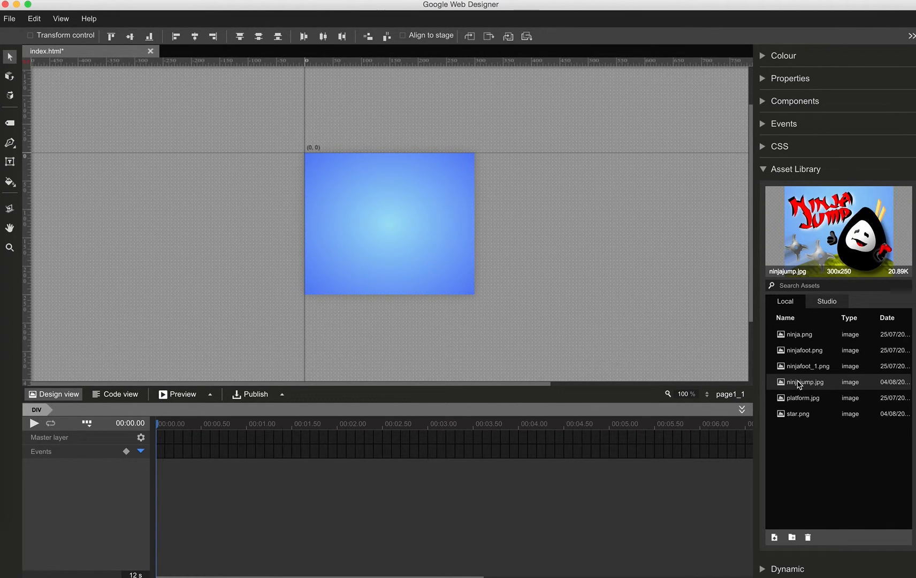
{"action": "left_click", "coordinate": [798, 398]}
{"action": "left_click_drag", "start_coordinate": [799, 398], "coordinate": [337, 256]}
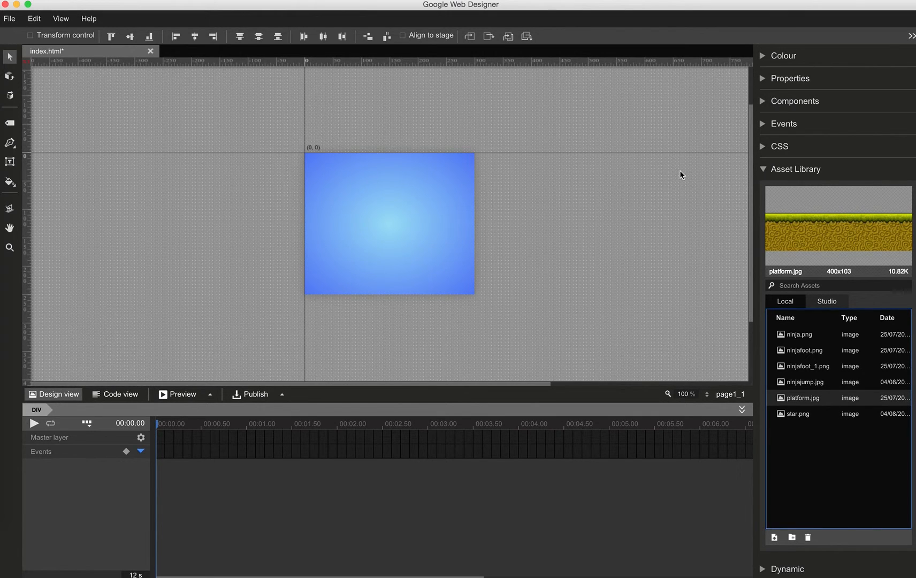
Give the platform image the ID platform and set its position to left 0 px and top 172 px.
{"action": "left_click", "coordinate": [767, 171]}
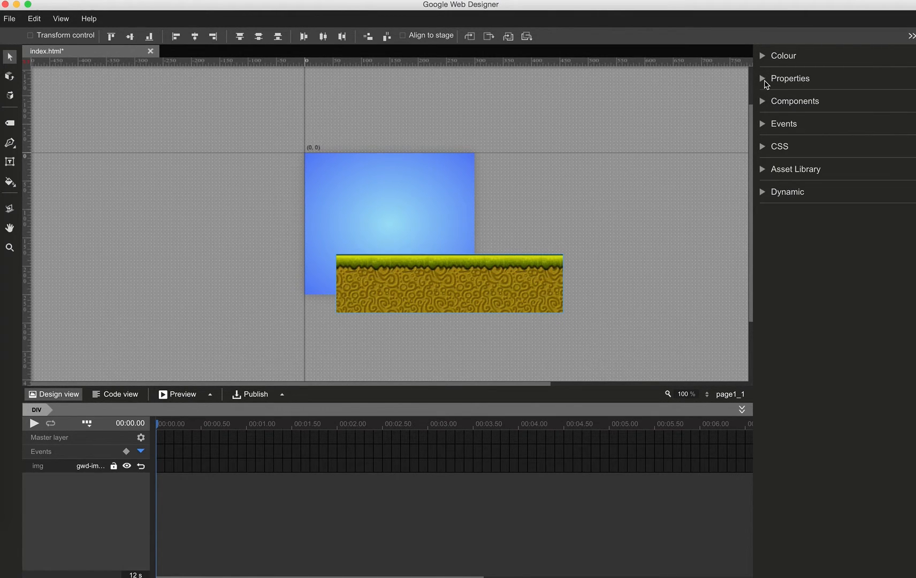
{"action": "left_click", "coordinate": [765, 79]}
{"action": "left_click", "coordinate": [852, 122]}
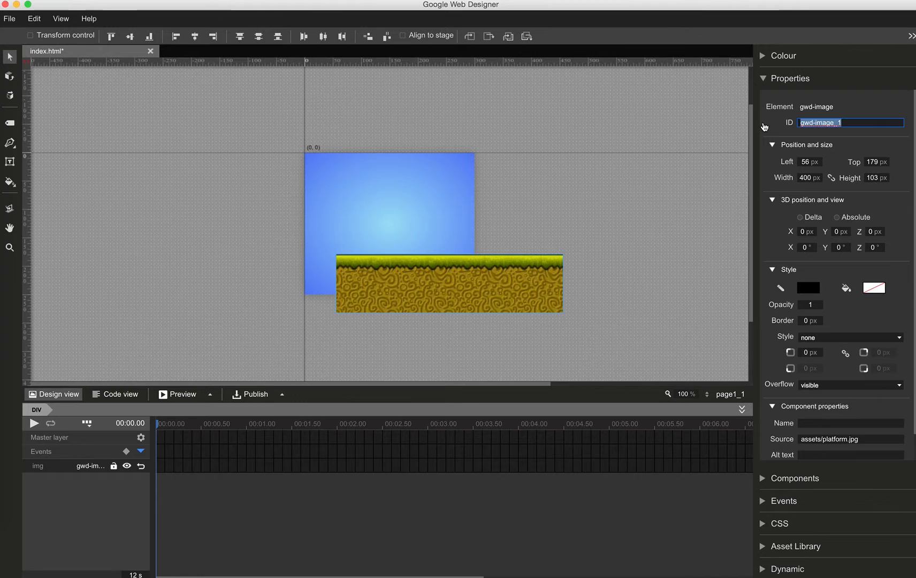
{"action": "type", "text": "platform"}
{"action": "key", "text": "Tab"}
{"action": "type", "text": "0"}
{"action": "key", "text": "Tab"}
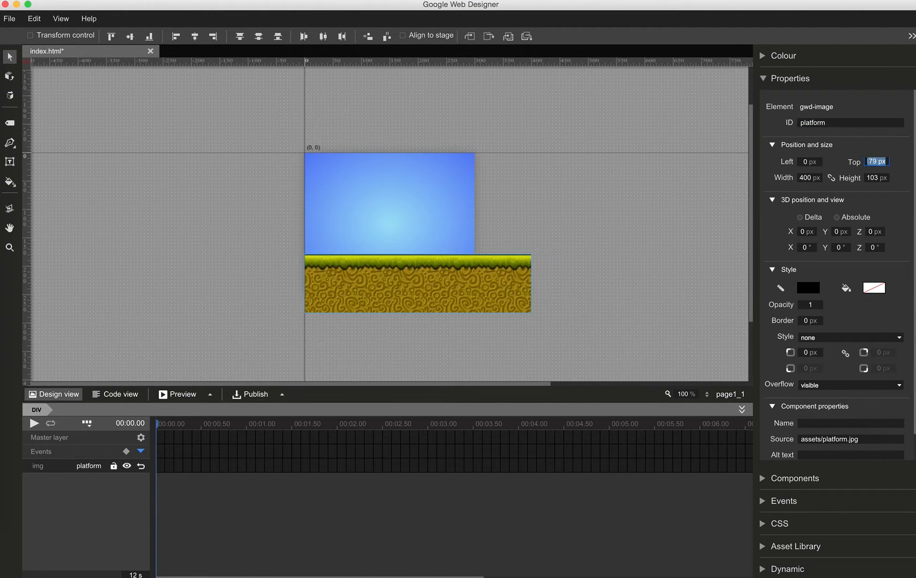
{"action": "type", "text": "172"}
{"action": "key", "text": "Return"}
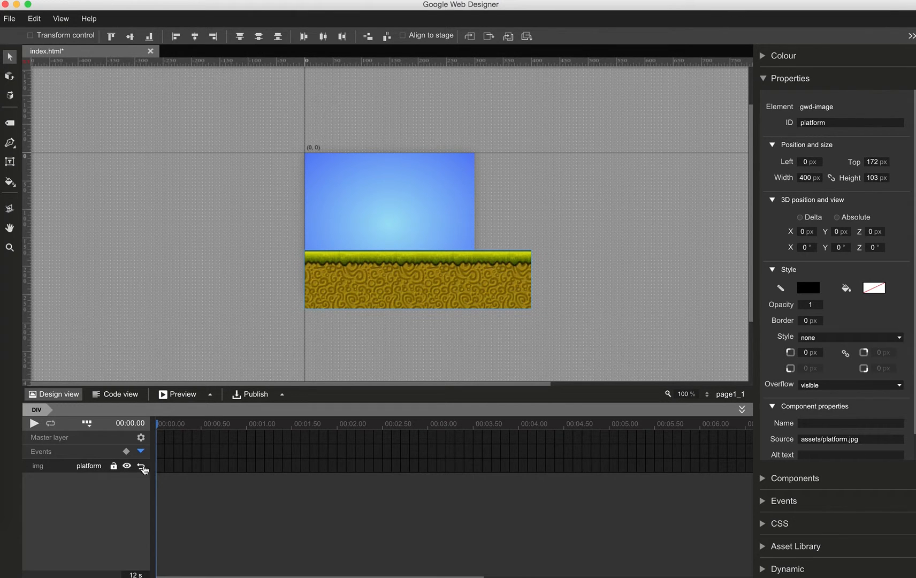
Insert a keyframe for the platform at 1 second and shift its 3D X position to -100 px there.
{"action": "right_click", "coordinate": [249, 468]}
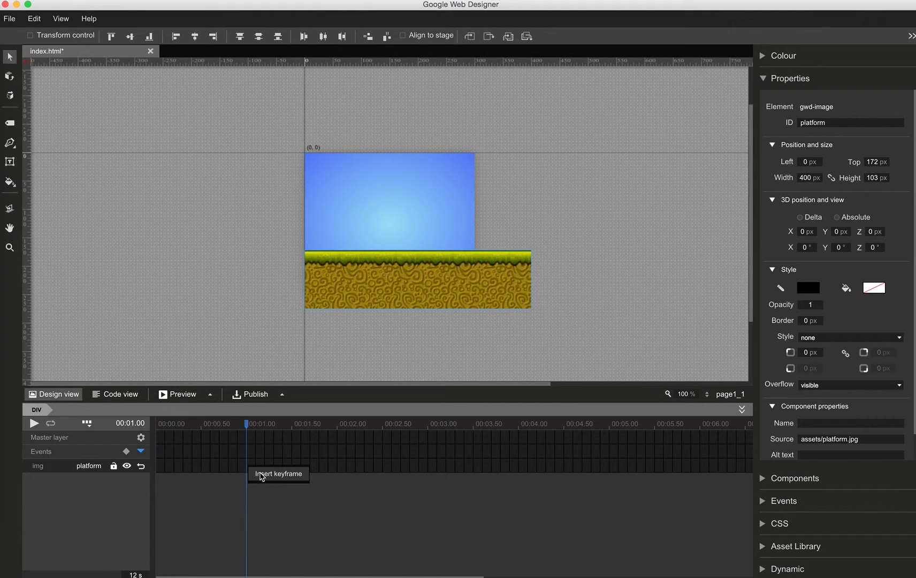
{"action": "left_click", "coordinate": [262, 475]}
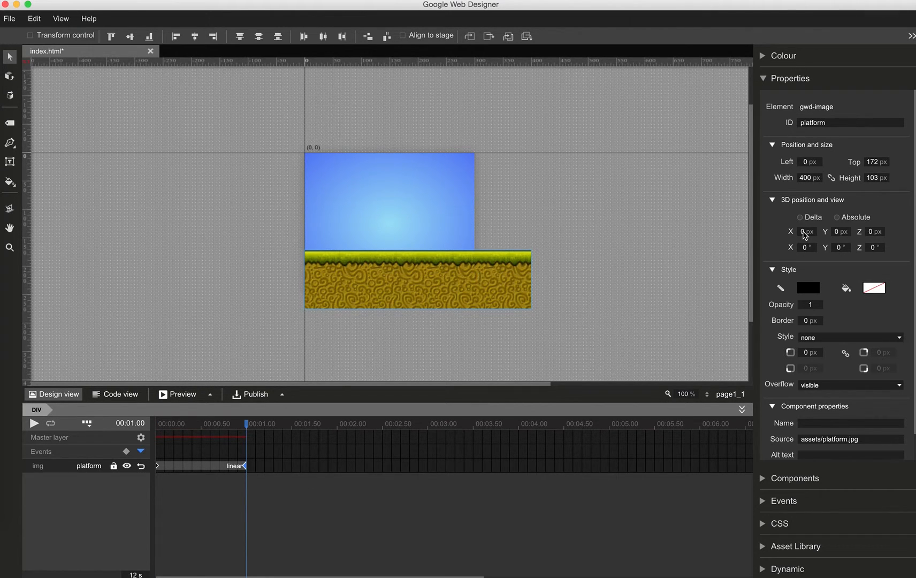
{"action": "left_click_drag", "start_coordinate": [805, 236], "coordinate": [812, 294]}
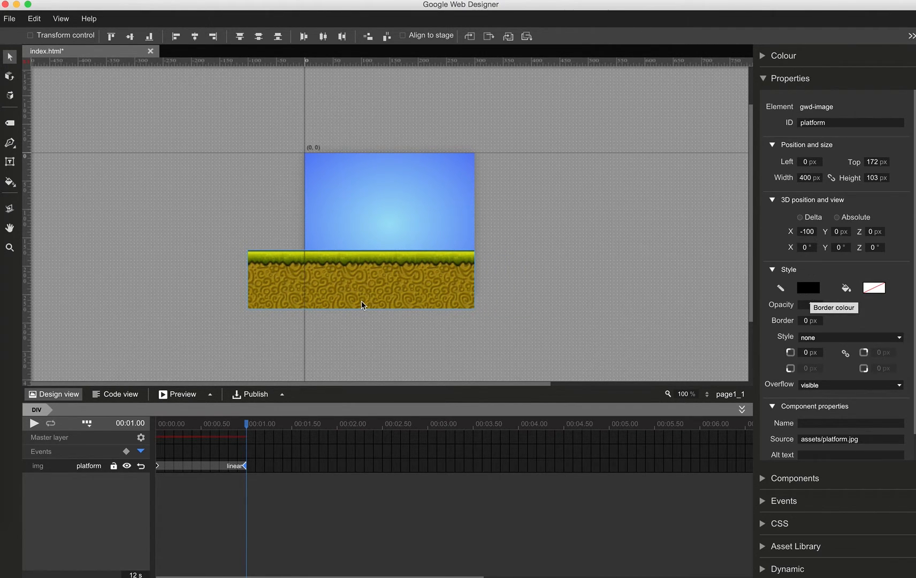
Return the playhead to the start of the timeline and set the platform's animation looping to Infinite.
{"action": "left_click_drag", "start_coordinate": [247, 426], "coordinate": [140, 431]}
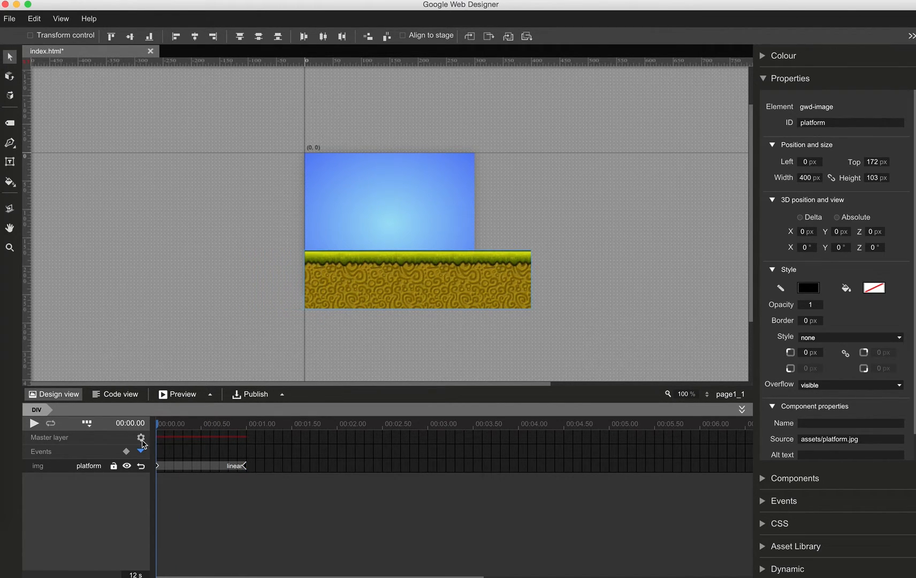
{"action": "left_click", "coordinate": [142, 468]}
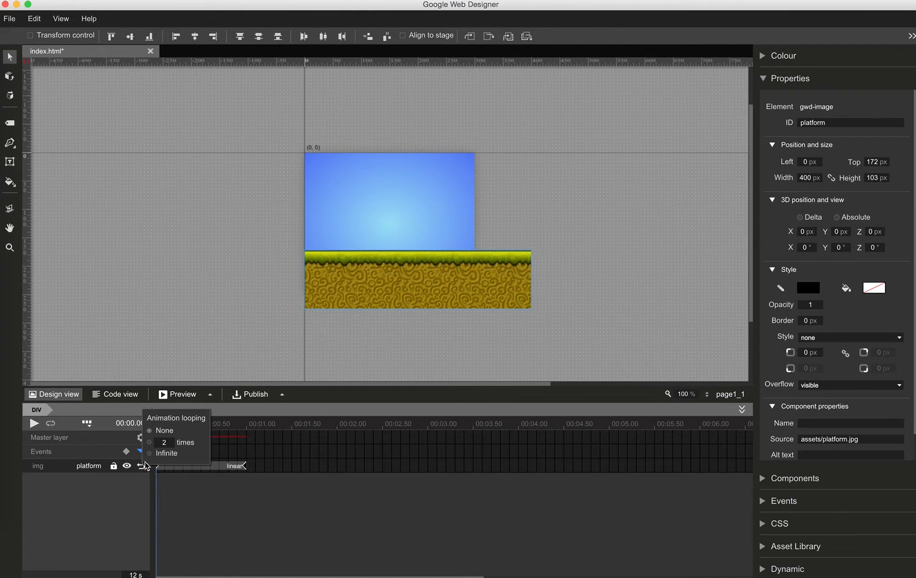
{"action": "left_click", "coordinate": [149, 454]}
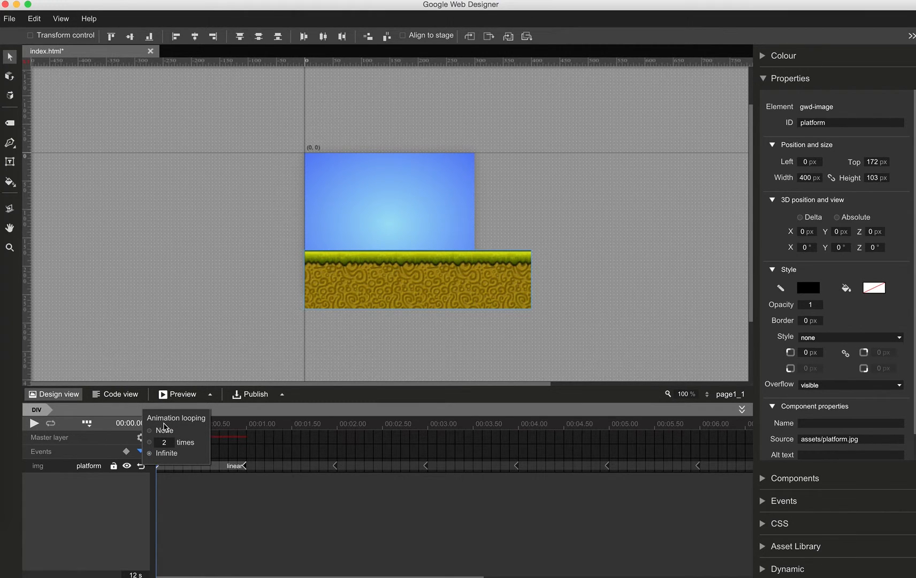
{"action": "left_click", "coordinate": [231, 436]}
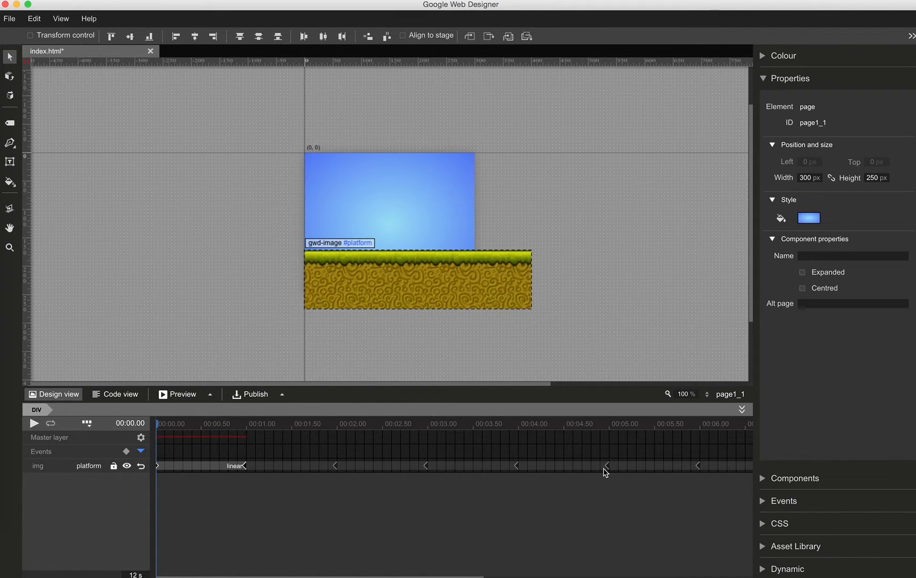
Preview the ad in the browser, tap through the title screen to check the moving platform, and close the preview.
{"action": "left_click", "coordinate": [185, 396]}
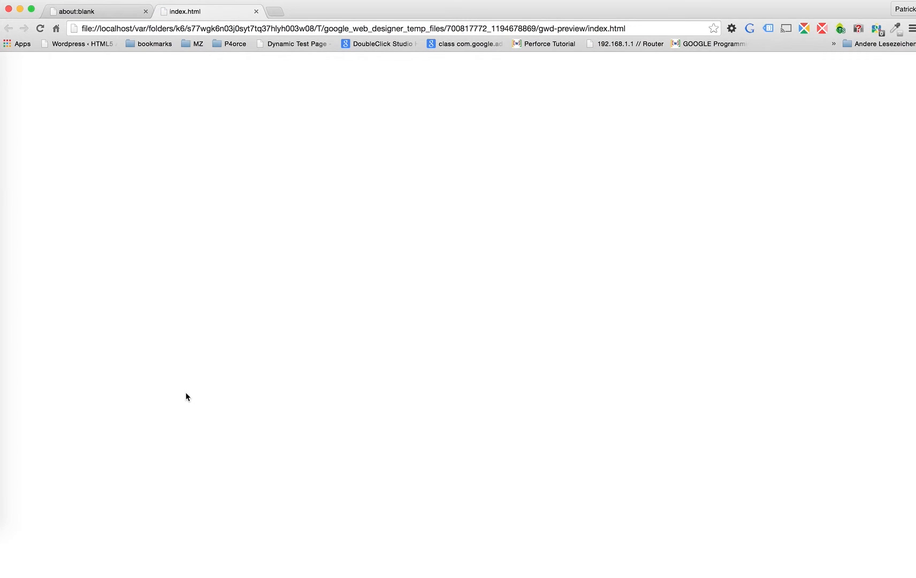
{"action": "left_click", "coordinate": [98, 137]}
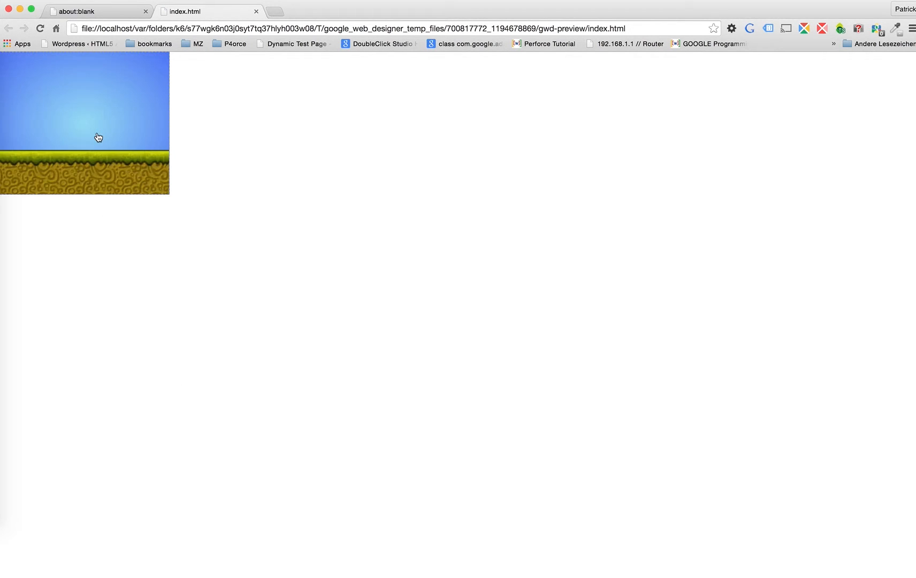
{"action": "left_click", "coordinate": [256, 12]}
{"action": "key", "text": "ctrl+Right"}
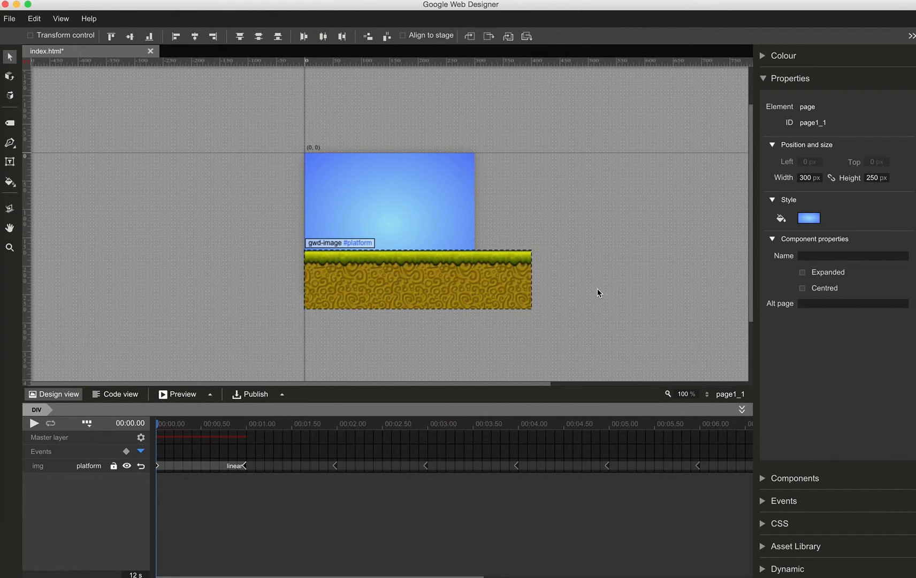
Draw a div of about 59 by 61 px above the platform's left part and give it the ID ninja.
{"action": "key", "text": "t"}
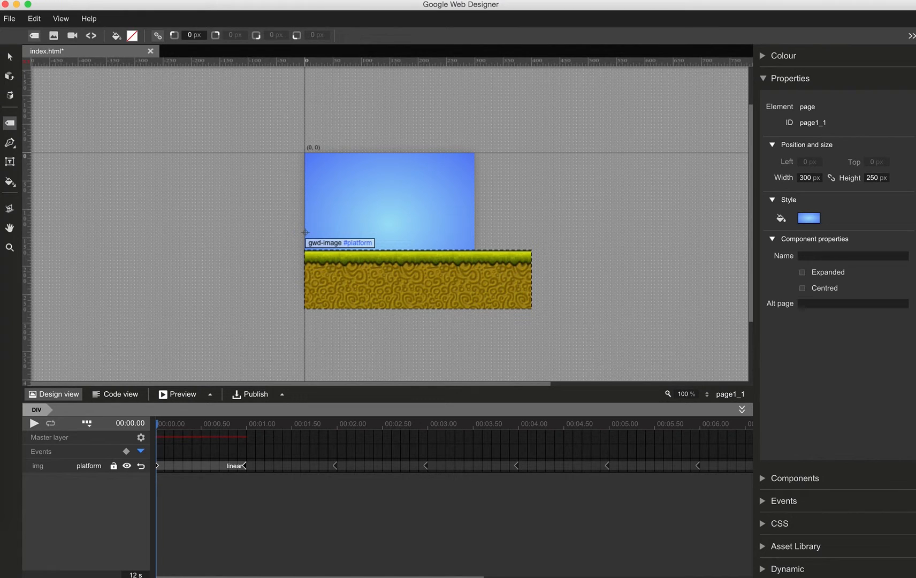
{"action": "left_click_drag", "start_coordinate": [321, 197], "coordinate": [356, 231]}
{"action": "left_click", "coordinate": [816, 122]}
{"action": "type", "text": "ninja"}
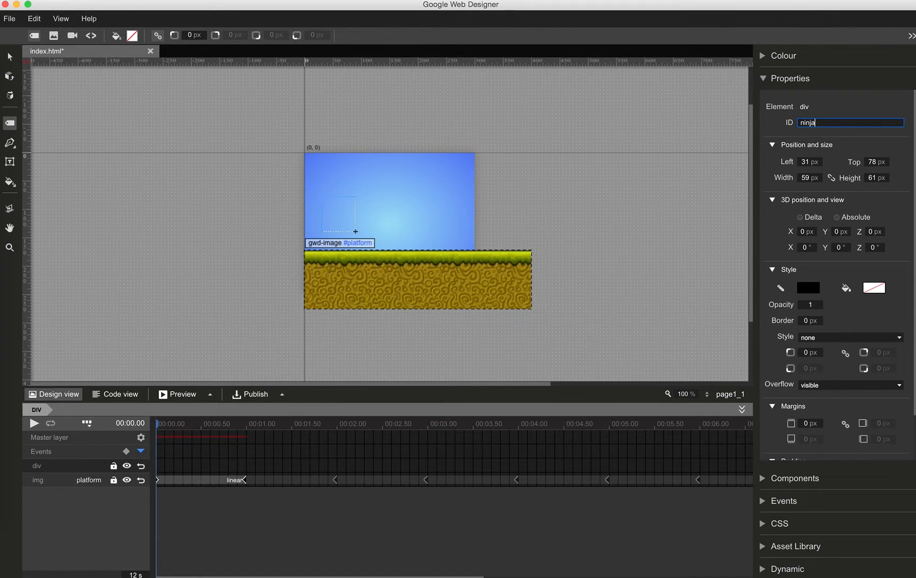
{"action": "key", "text": "Tab"}
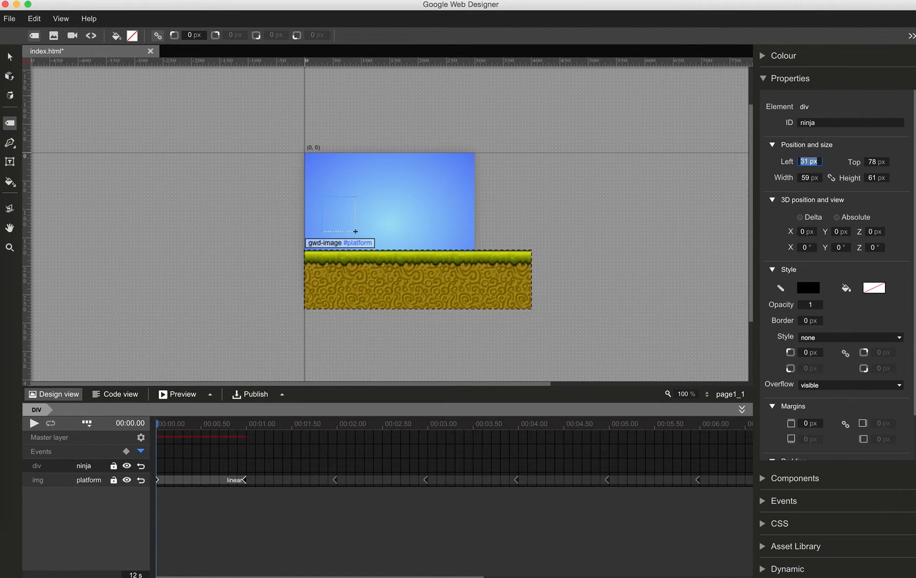
Set the ninja div's position to left 70 px and top 120 px, and its width to 54 px.
{"action": "type", "text": "70"}
{"action": "key", "text": "Tab"}
{"action": "type", "text": "120"}
{"action": "key", "text": "Return"}
{"action": "key", "text": "Tab"}
{"action": "type", "text": "54"}
{"action": "key", "text": "Tab"}
Enter the ninja div with the Selection tool and place ninja.png from the asset library inside it.
{"action": "left_click", "coordinate": [8, 57]}
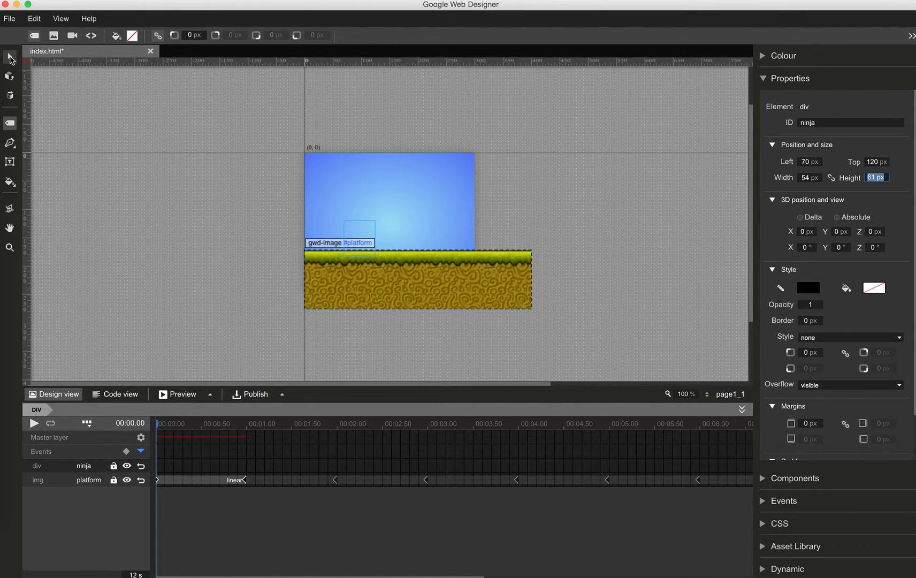
{"action": "left_click", "coordinate": [464, 276]}
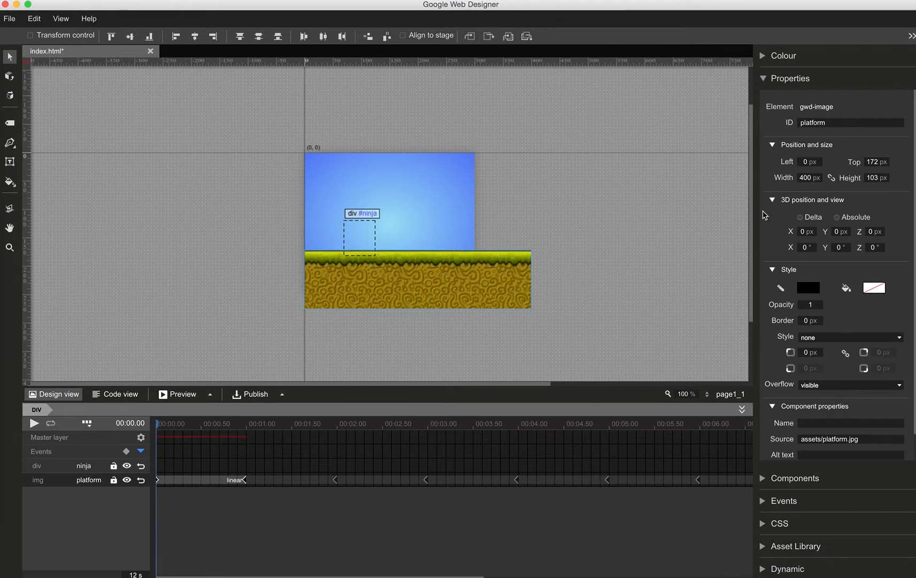
{"action": "double_click", "coordinate": [353, 237]}
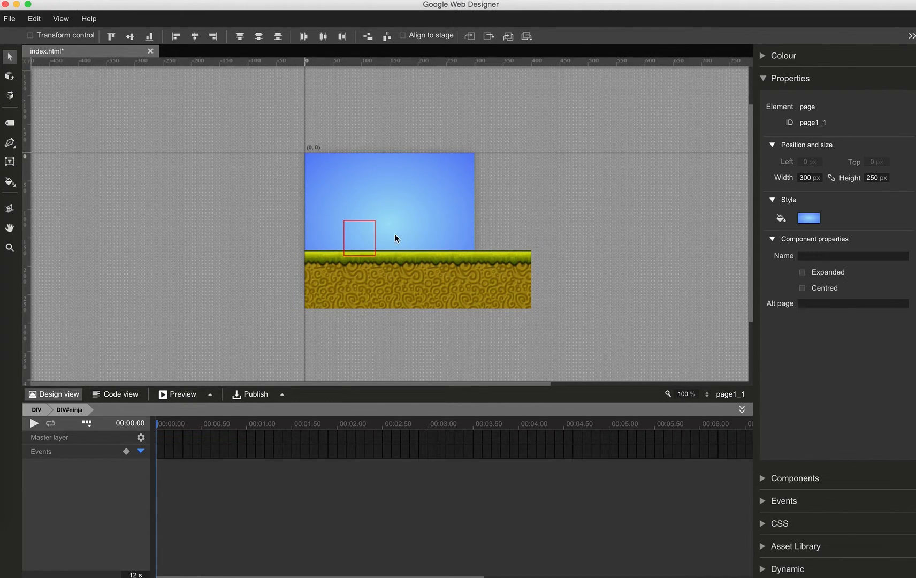
{"action": "left_click", "coordinate": [766, 80]}
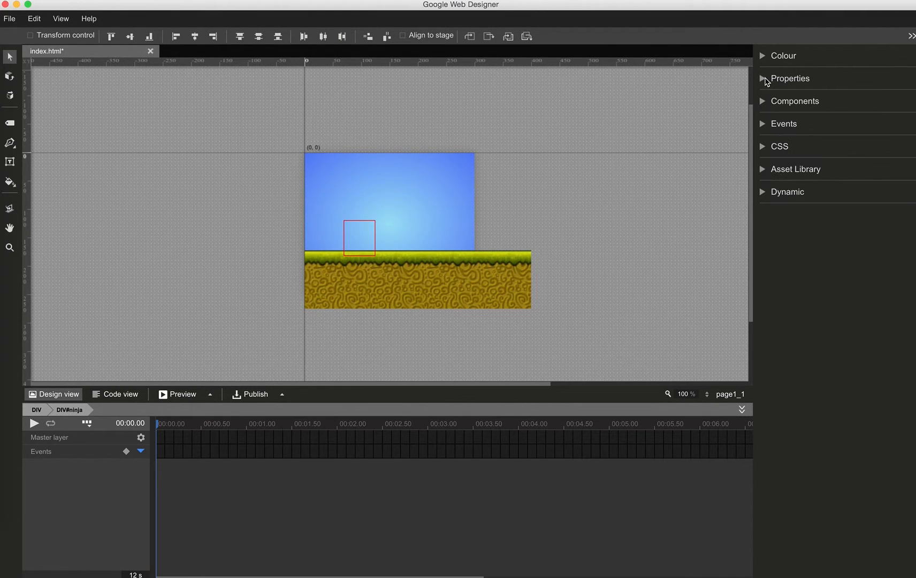
{"action": "left_click", "coordinate": [770, 170]}
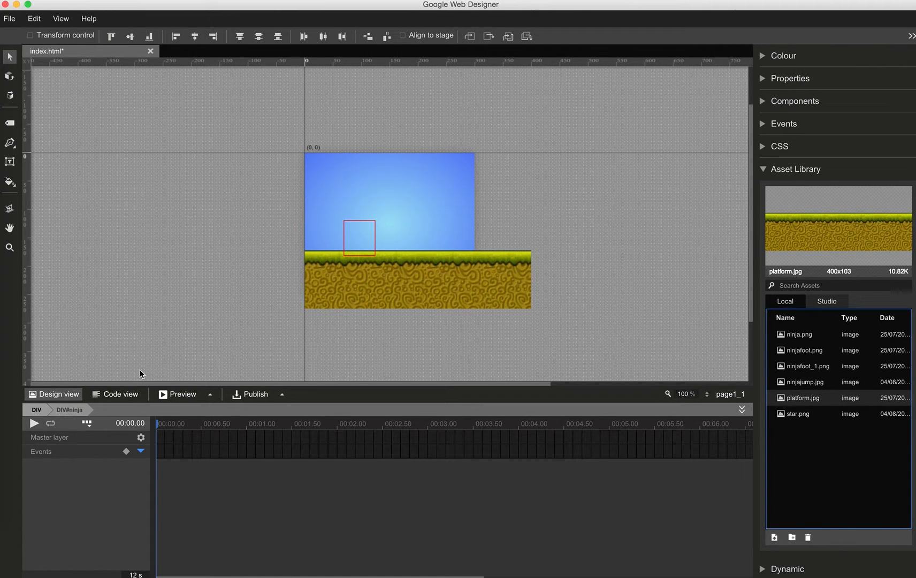
{"action": "left_click", "coordinate": [800, 335]}
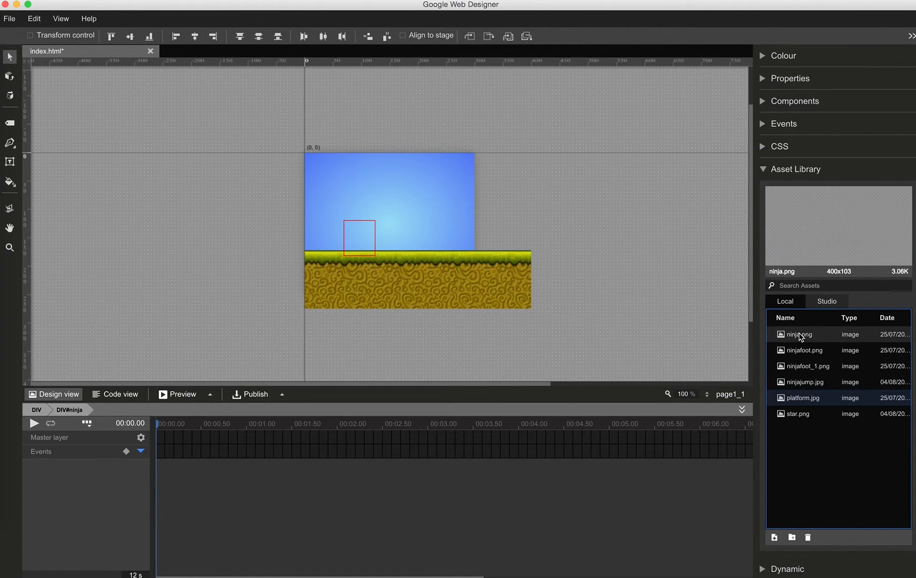
{"action": "left_click_drag", "start_coordinate": [798, 334], "coordinate": [357, 232]}
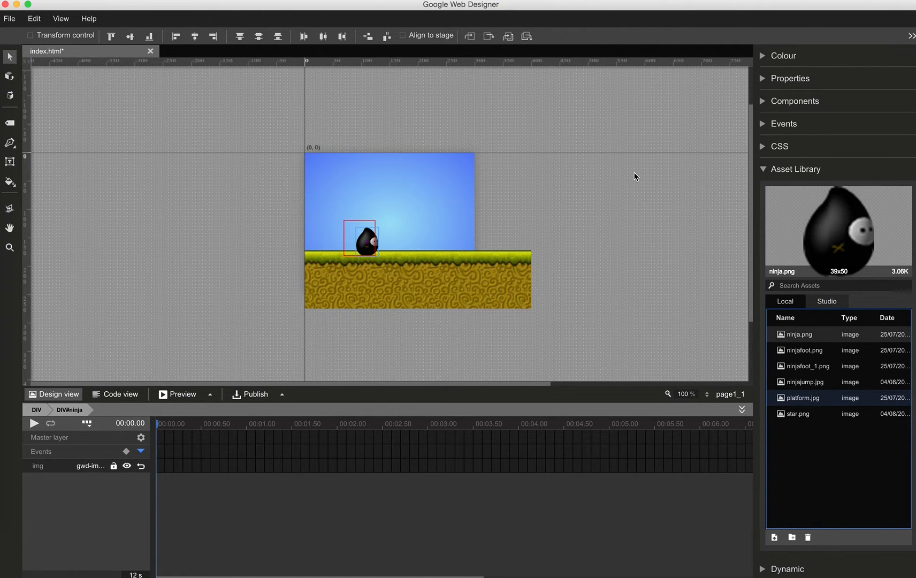
Give the ninja image the ID ninjabody and set its left and top position to 0 px.
{"action": "left_click", "coordinate": [765, 170]}
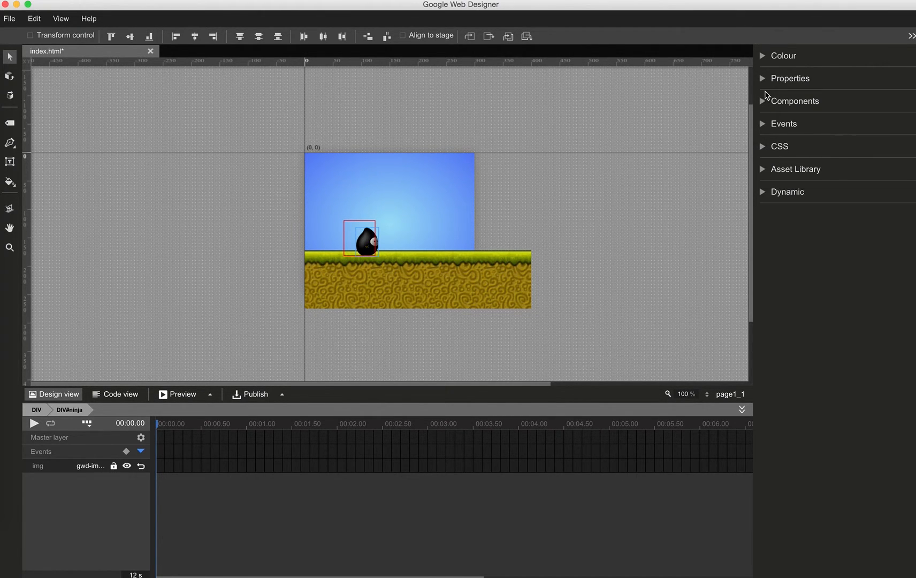
{"action": "left_click", "coordinate": [764, 81]}
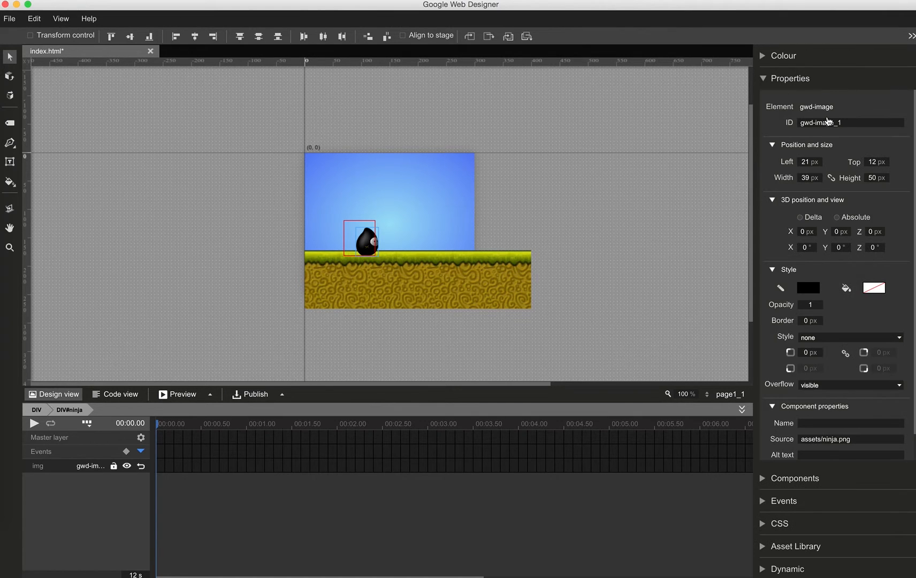
{"action": "left_click_drag", "start_coordinate": [848, 122], "coordinate": [768, 129]}
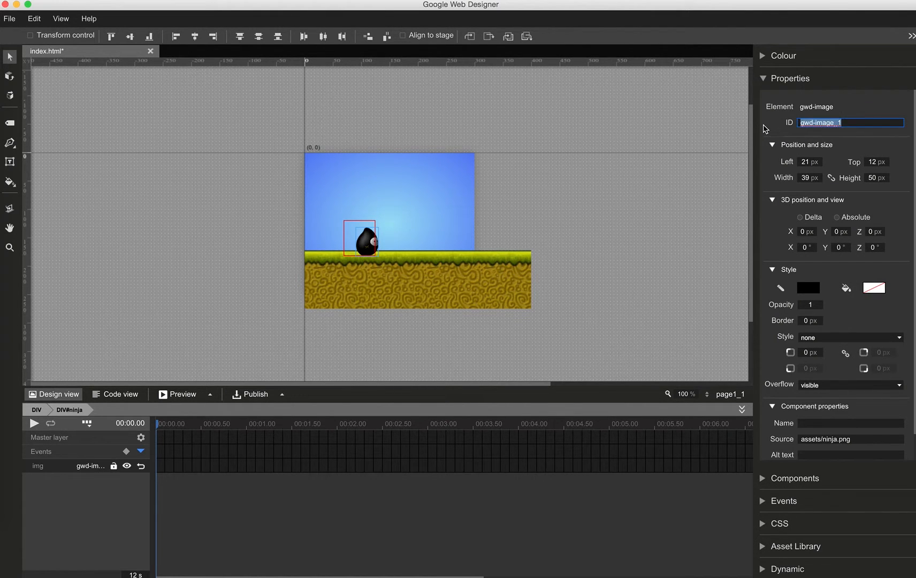
{"action": "type", "text": "ninjabody"}
{"action": "key", "text": "Tab"}
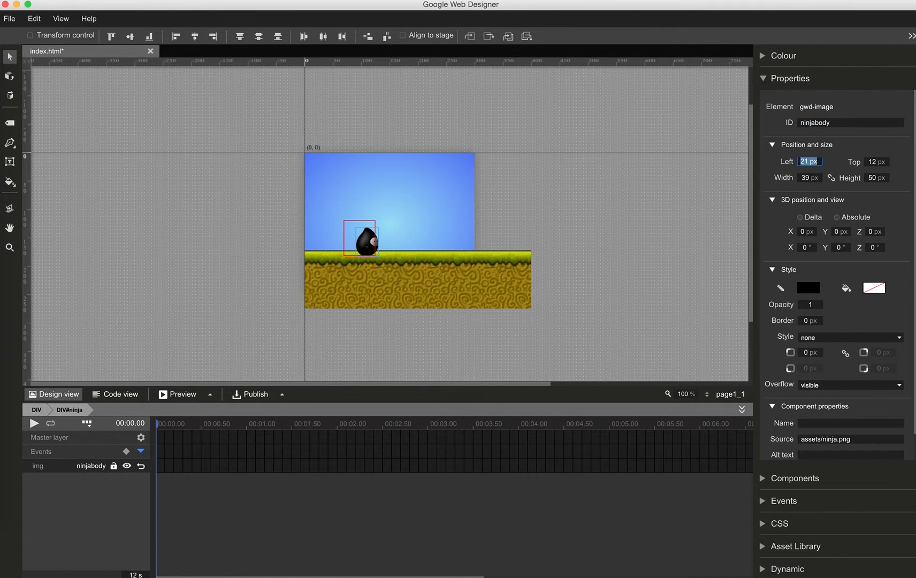
{"action": "type", "text": "0"}
{"action": "key", "text": "Tab"}
{"action": "type", "text": "0"}
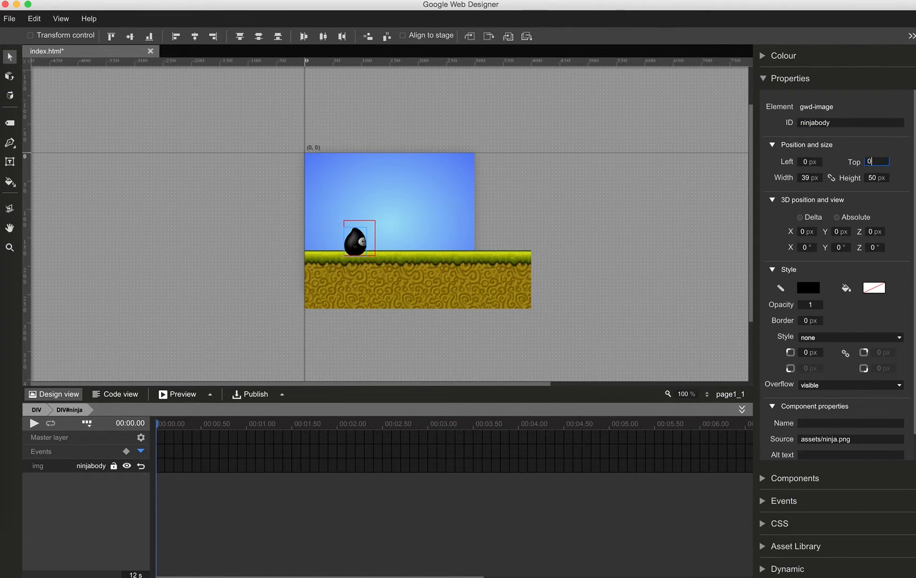
{"action": "key", "text": "Return"}
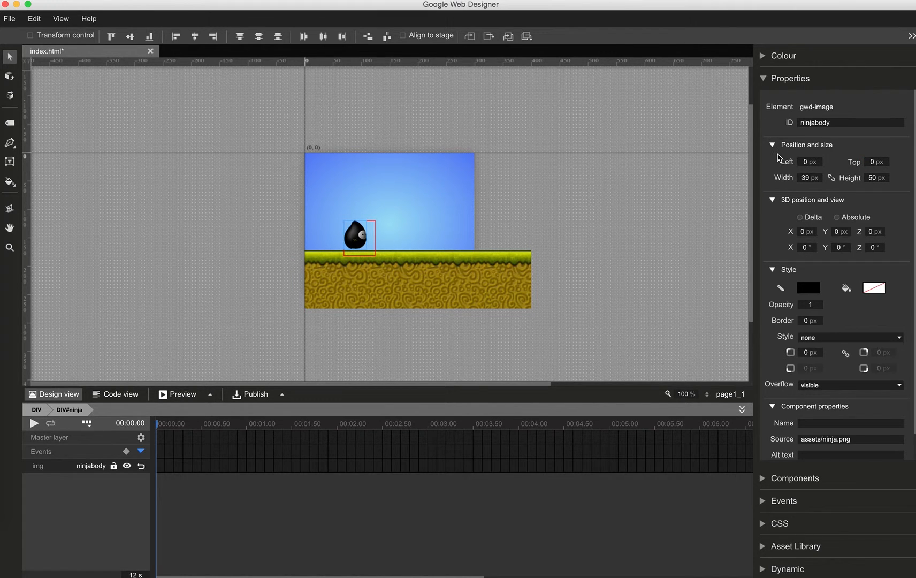
Set the 3D X position of ninjabody to -4 px.
{"action": "left_click", "coordinate": [804, 234]}
{"action": "type", "text": "-4"}
{"action": "key", "text": "Tab"}
{"action": "key", "text": "Tab"}
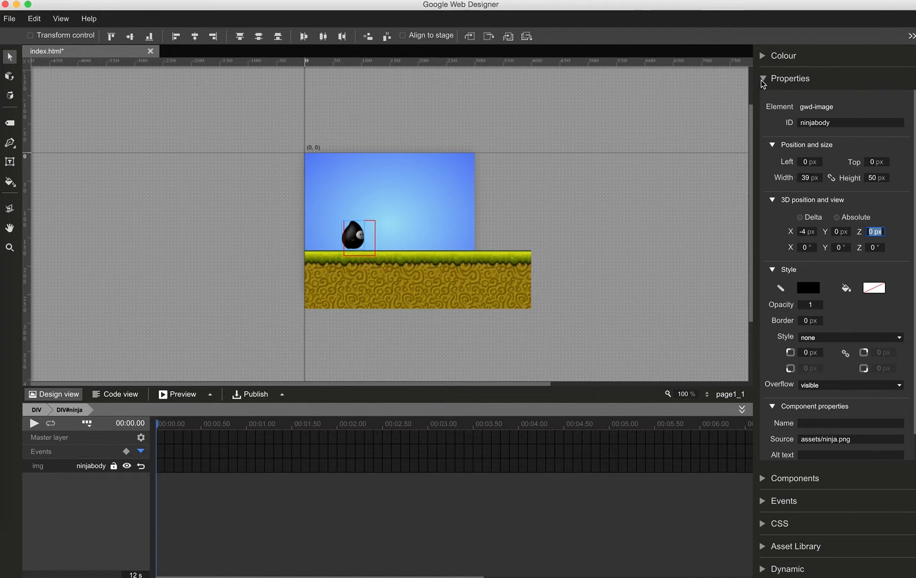
Place ninjafoot.png from the asset library inside the ninja div, just below the ninja's body.
{"action": "left_click", "coordinate": [764, 79]}
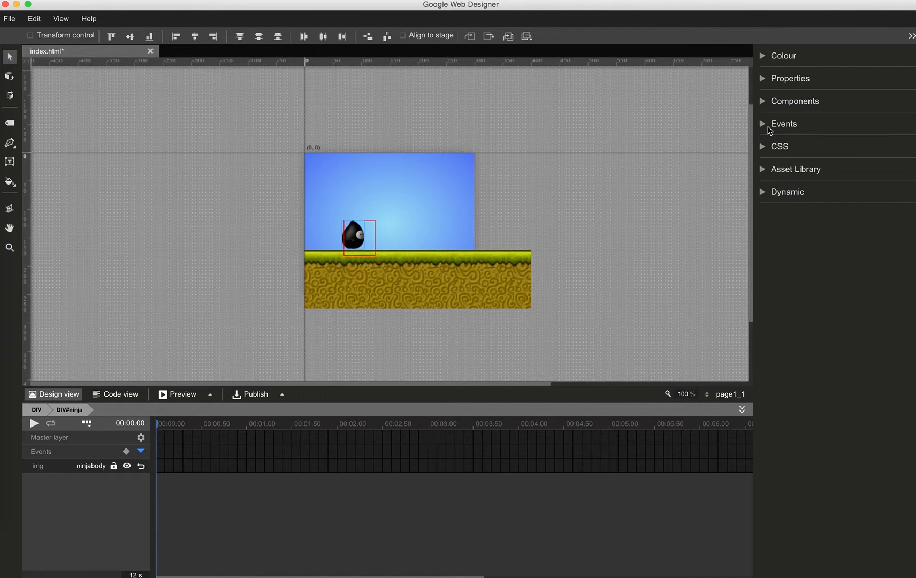
{"action": "left_click", "coordinate": [766, 171]}
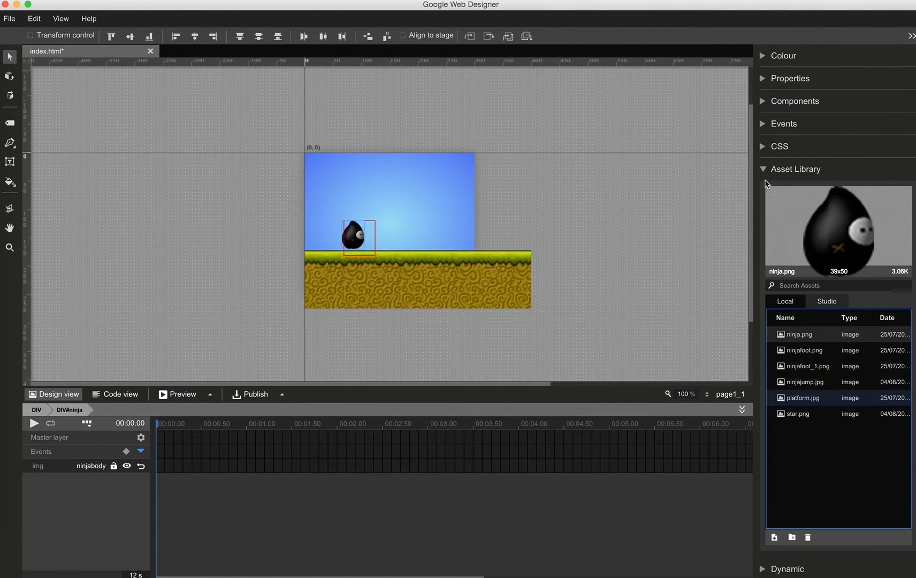
{"action": "left_click_drag", "start_coordinate": [807, 357], "coordinate": [352, 255]}
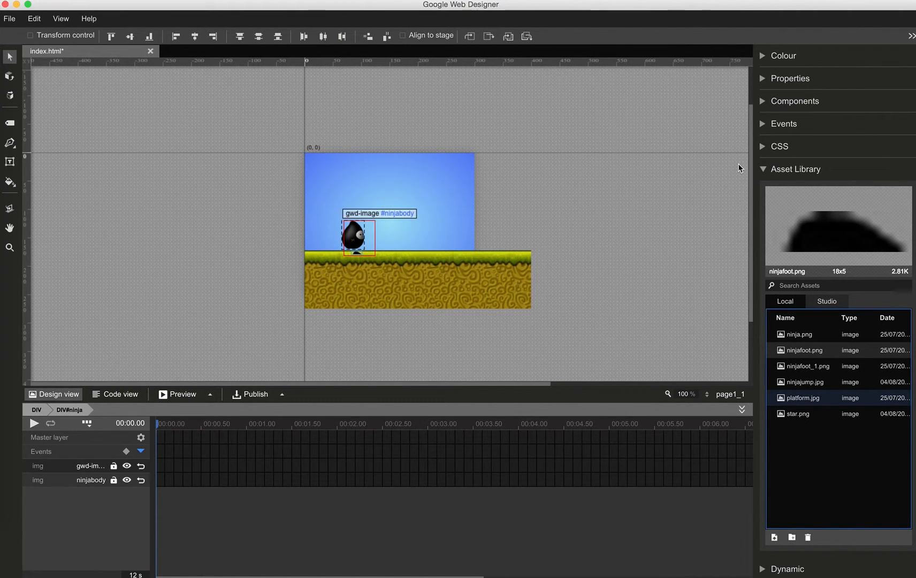
{"action": "left_click", "coordinate": [764, 171]}
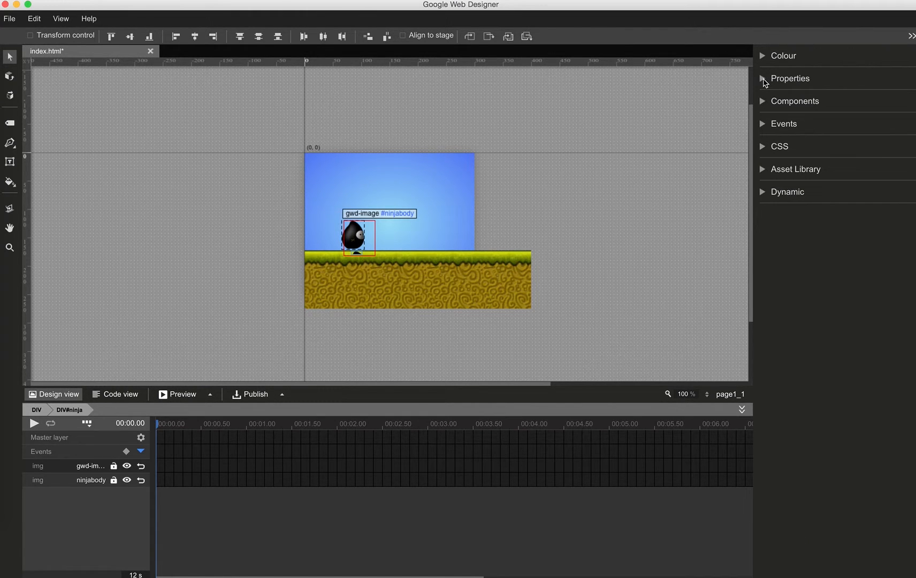
Give the newly placed foot image the ID foot_front.
{"action": "left_click", "coordinate": [765, 80]}
{"action": "left_click", "coordinate": [829, 122]}
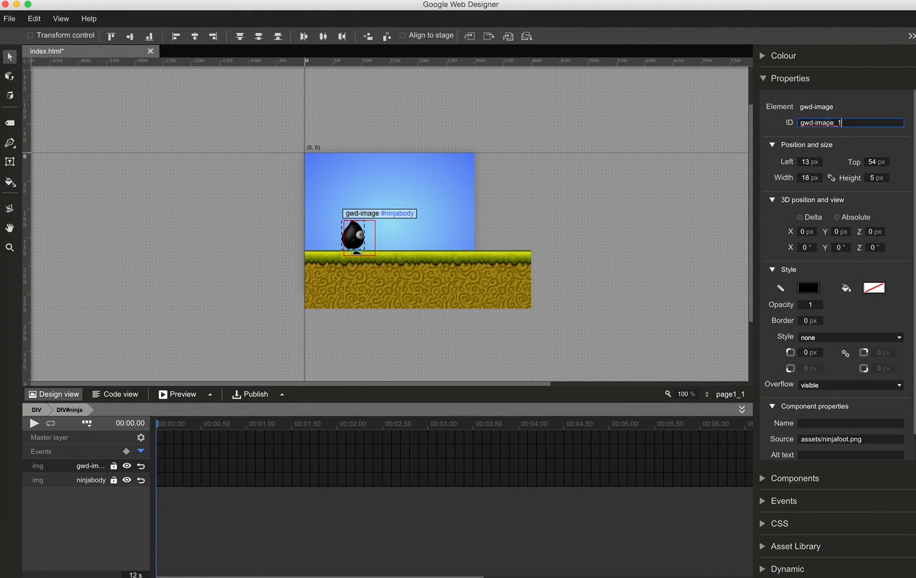
{"action": "key", "text": "super+a"}
{"action": "key", "text": "BackSpace"}
{"action": "type", "text": "foot_front"}
{"action": "key", "text": "Return"}
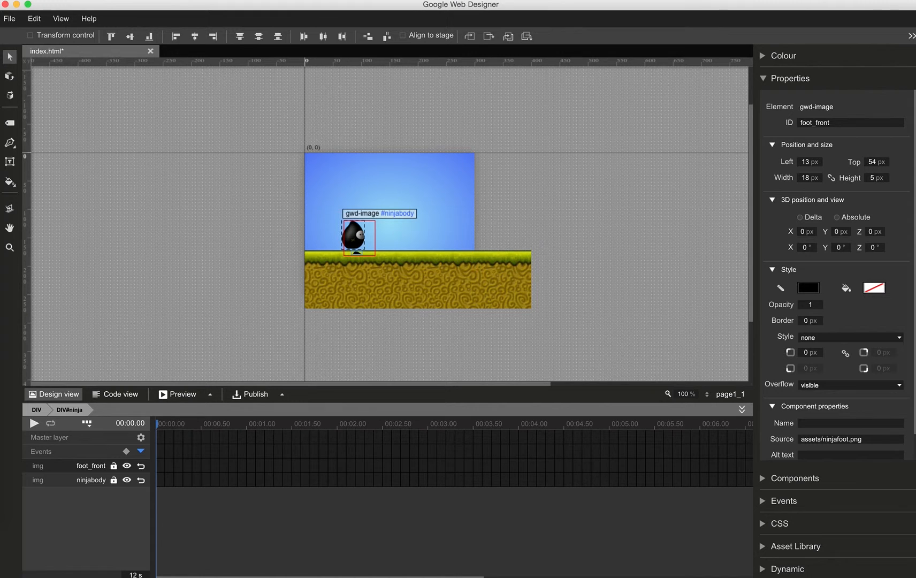
Set the position of foot_front to left 16 px and top 48 px.
{"action": "left_click", "coordinate": [808, 162]}
{"action": "type", "text": "16"}
{"action": "key", "text": "Tab"}
{"action": "type", "text": "48"}
{"action": "key", "text": "Return"}
{"action": "left_click", "coordinate": [764, 80]}
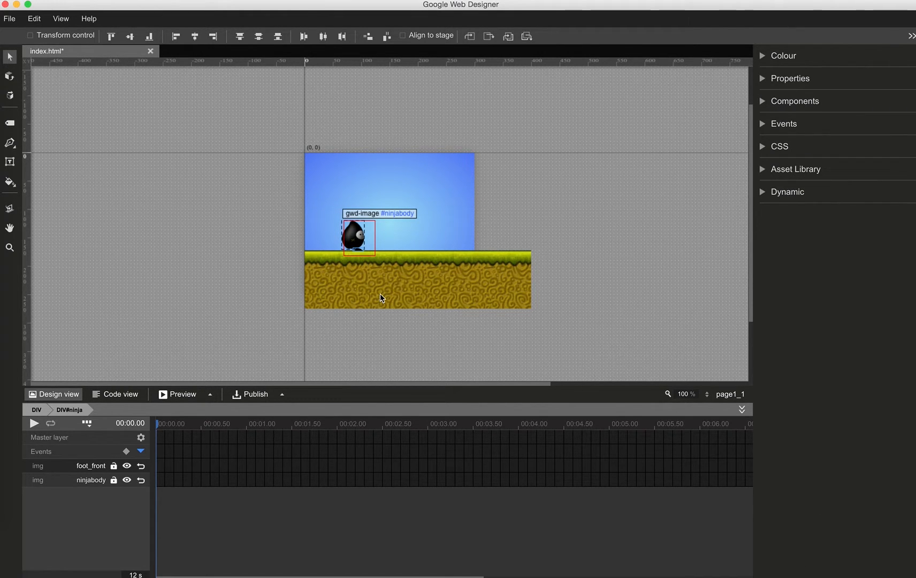
Insert keyframes for foot_front at 0.30, 0.60, 0.90 and 1.20 seconds.
{"action": "right_click", "coordinate": [185, 469]}
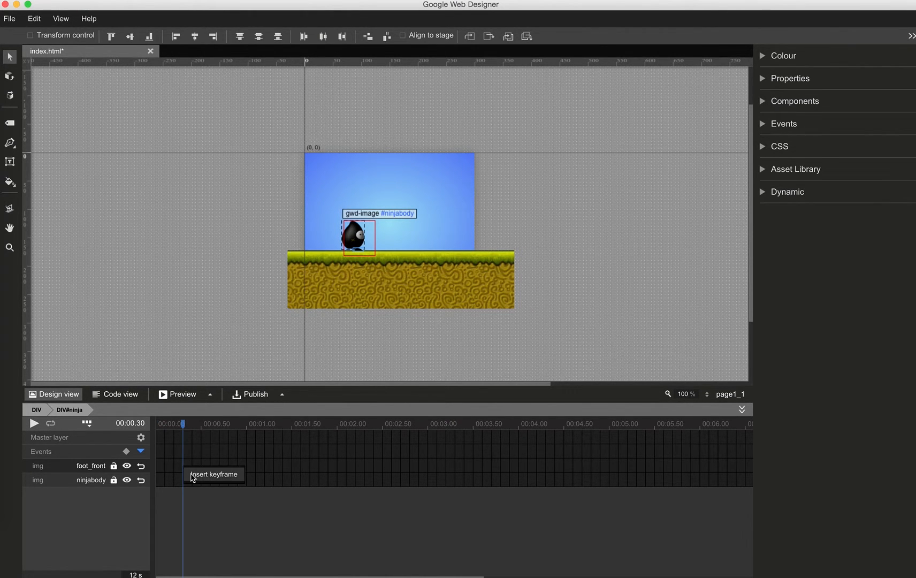
{"action": "left_click", "coordinate": [191, 475]}
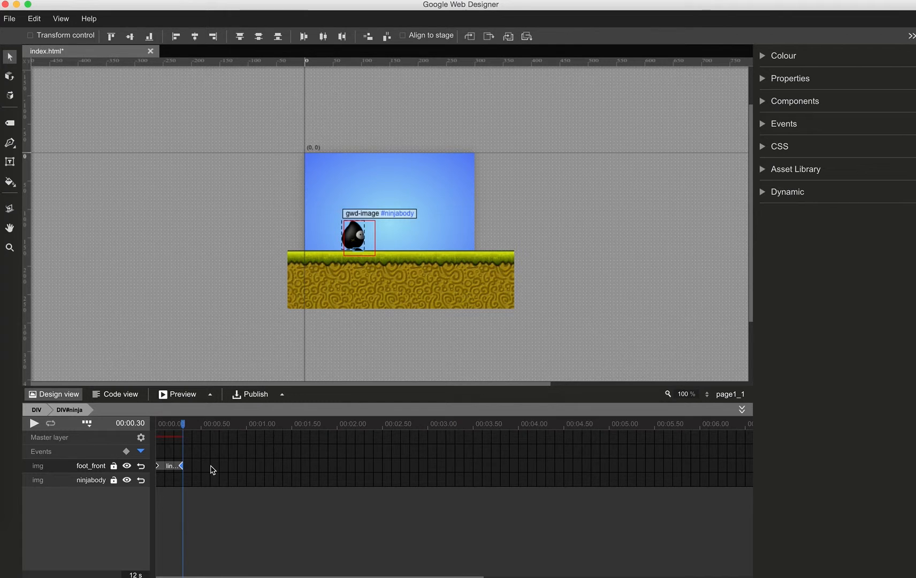
{"action": "right_click", "coordinate": [212, 470]}
{"action": "left_click", "coordinate": [217, 475]}
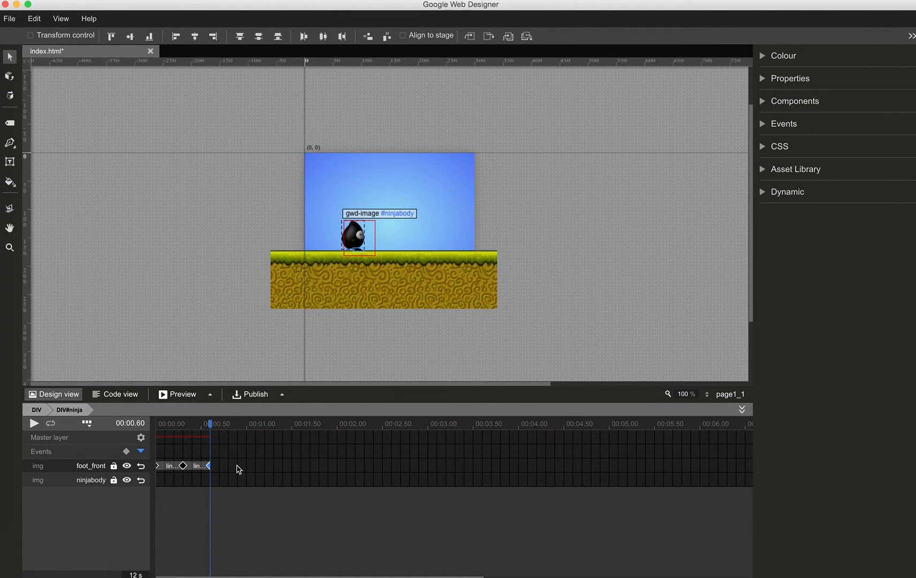
{"action": "right_click", "coordinate": [238, 470]}
{"action": "left_click", "coordinate": [246, 477]}
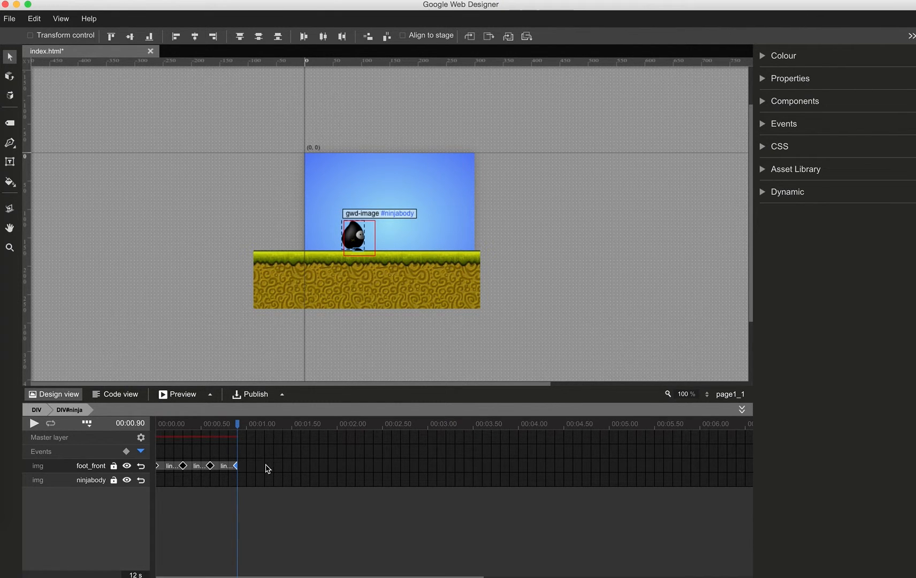
{"action": "left_click", "coordinate": [268, 468]}
{"action": "right_click", "coordinate": [267, 469]}
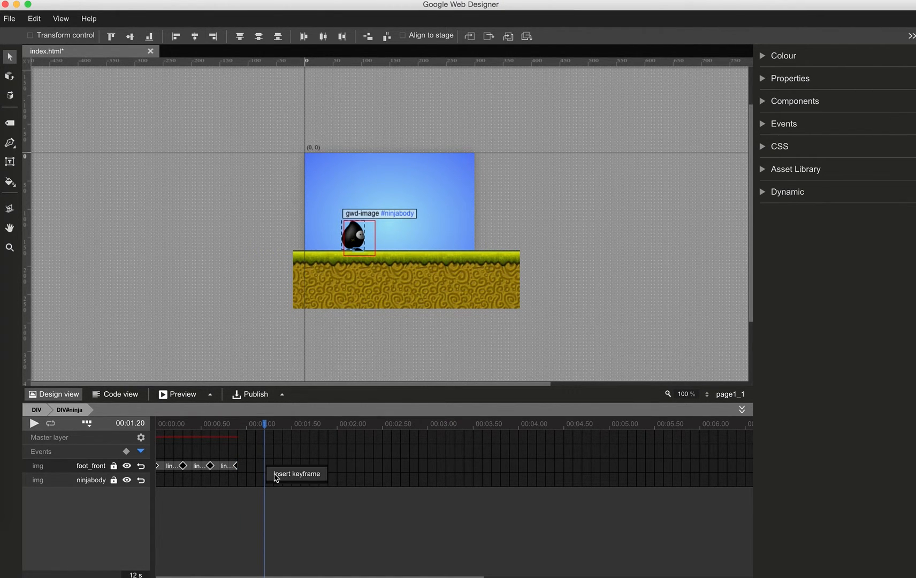
{"action": "left_click", "coordinate": [276, 475]}
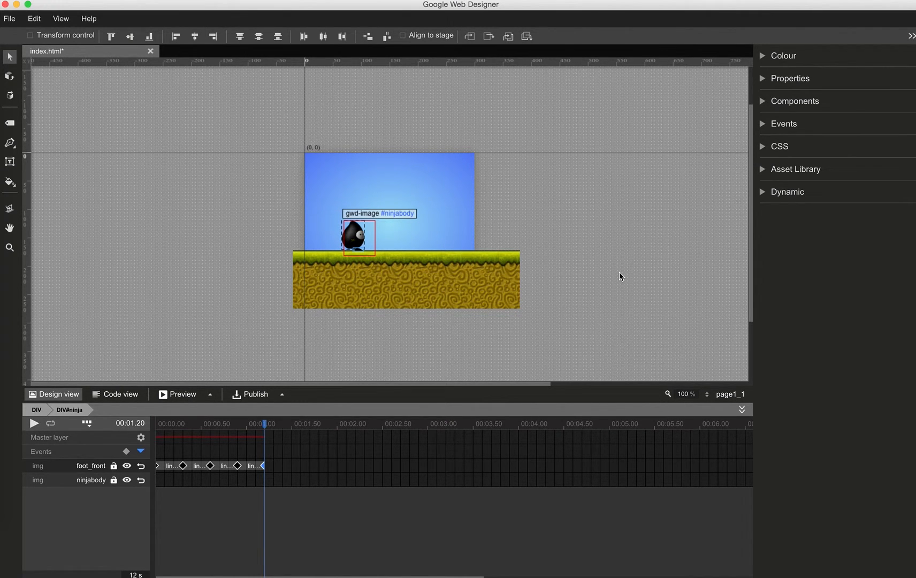
At foot_front's 0.30 s keyframe, set the 3D position to X 7 px and Y -3 px.
{"action": "left_click", "coordinate": [764, 81]}
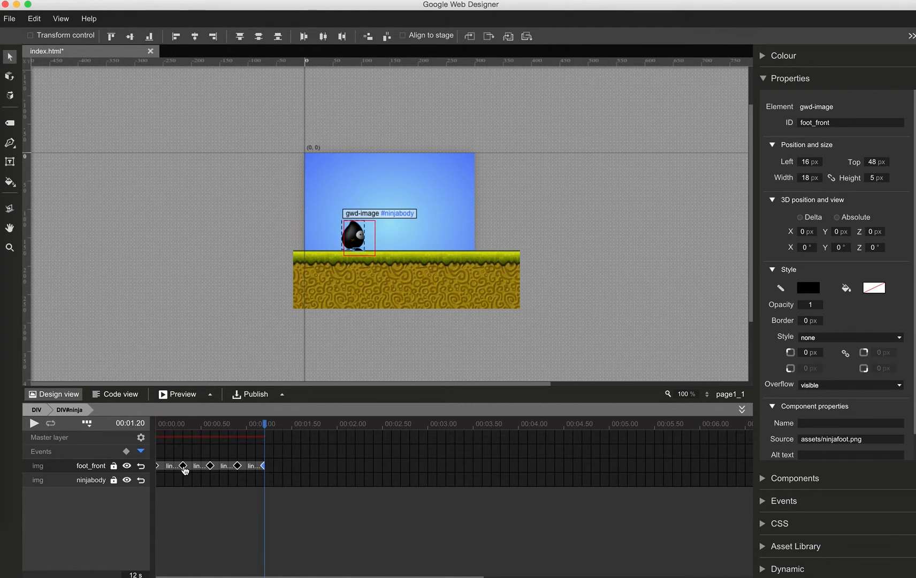
{"action": "left_click", "coordinate": [184, 467]}
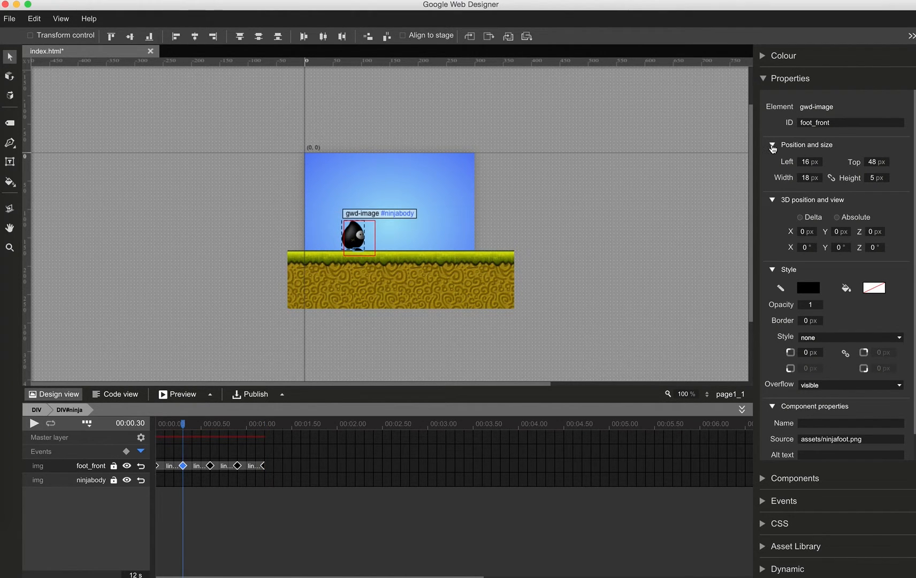
{"action": "left_click", "coordinate": [772, 145]}
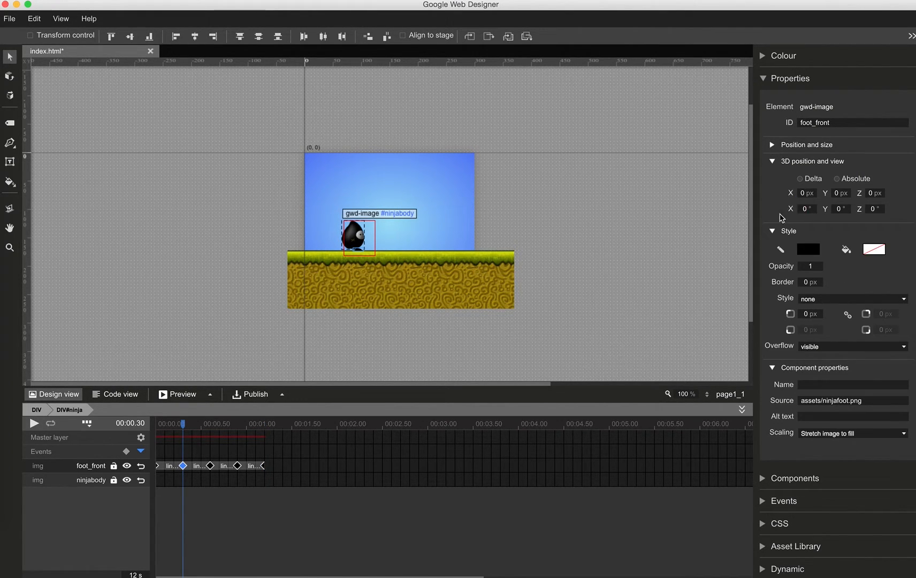
{"action": "left_click", "coordinate": [773, 232]}
{"action": "left_click", "coordinate": [774, 244]}
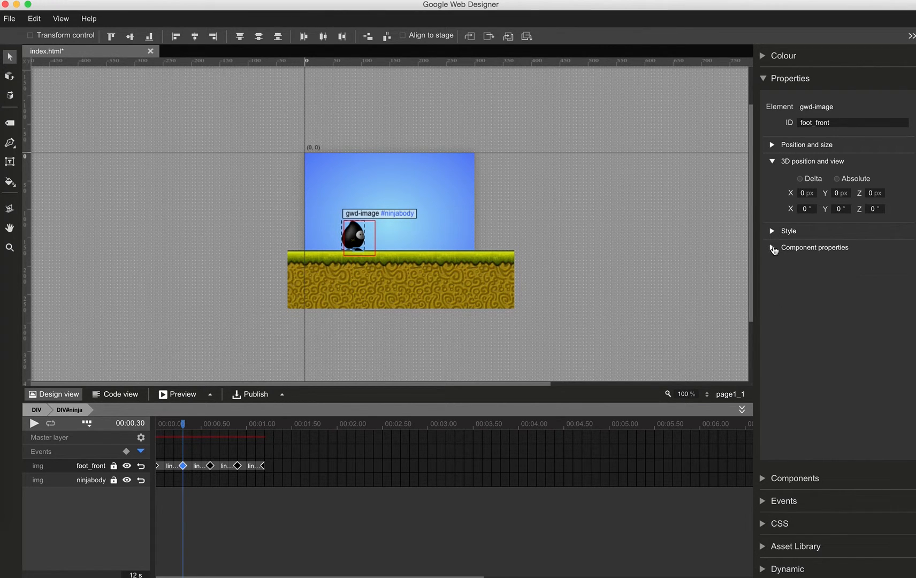
{"action": "left_click", "coordinate": [803, 193]}
{"action": "type", "text": "7"}
{"action": "key", "text": "Tab"}
{"action": "type", "text": "-3"}
{"action": "key", "text": "Tab"}
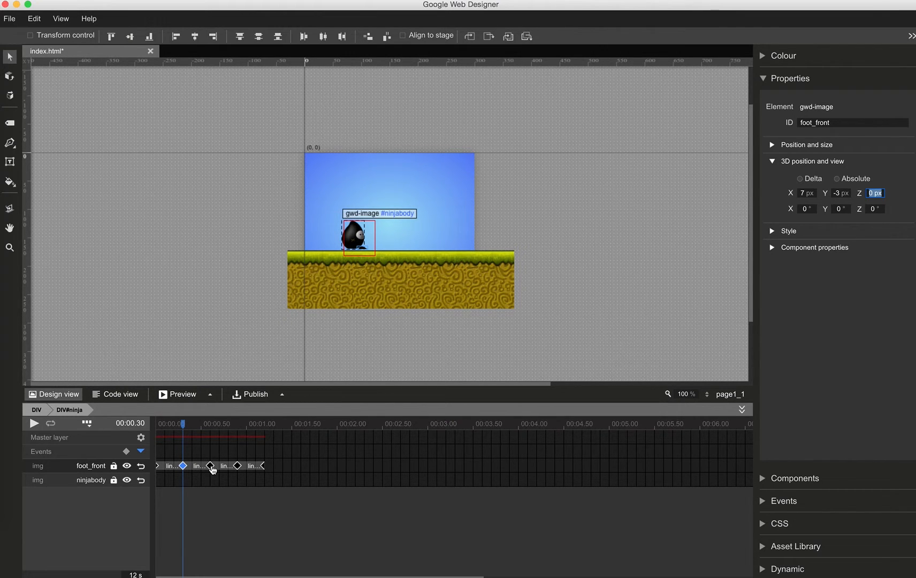
At foot_front's 0.60 s keyframe, set the 3D X position to 16 px.
{"action": "left_click", "coordinate": [210, 466]}
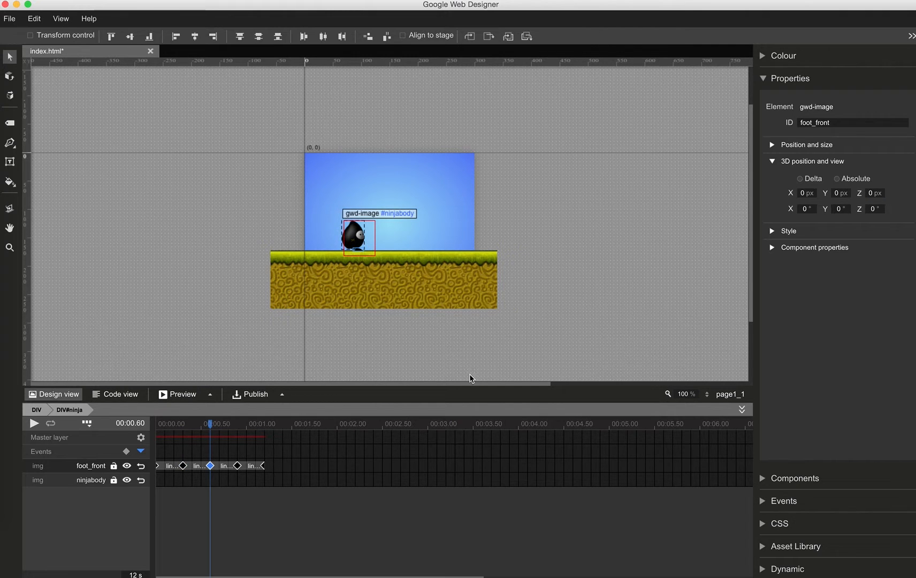
{"action": "left_click", "coordinate": [805, 195]}
{"action": "type", "text": "16"}
{"action": "key", "text": "Tab"}
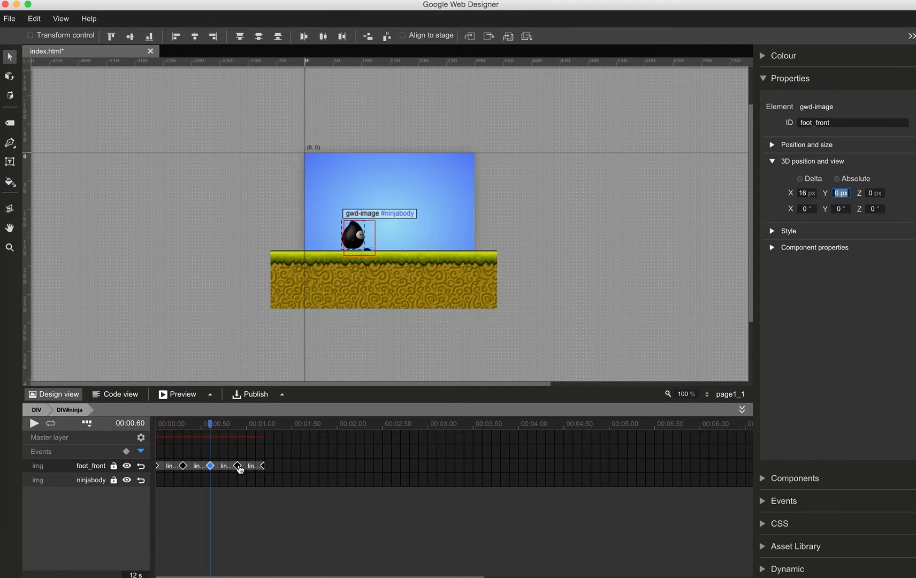
At foot_front's 0.90 s keyframe, set the 3D X position to 9 px.
{"action": "left_click", "coordinate": [238, 467]}
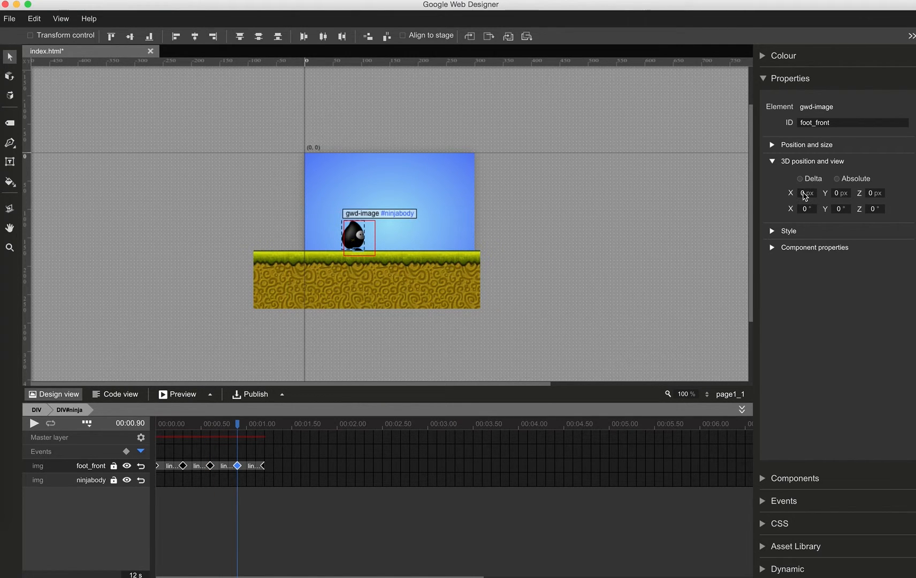
{"action": "left_click", "coordinate": [805, 194]}
{"action": "type", "text": "9"}
{"action": "key", "text": "Tab"}
{"action": "key", "text": "Tab"}
Review foot_front's position values and the foot's placement at each keyframe of its animation.
{"action": "left_click", "coordinate": [264, 467]}
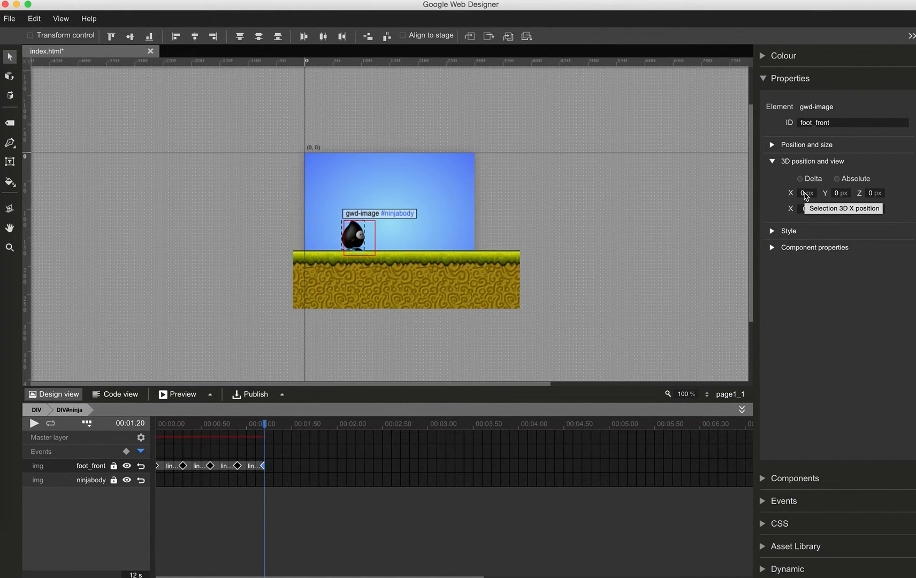
{"action": "left_click_drag", "start_coordinate": [266, 427], "coordinate": [150, 469]}
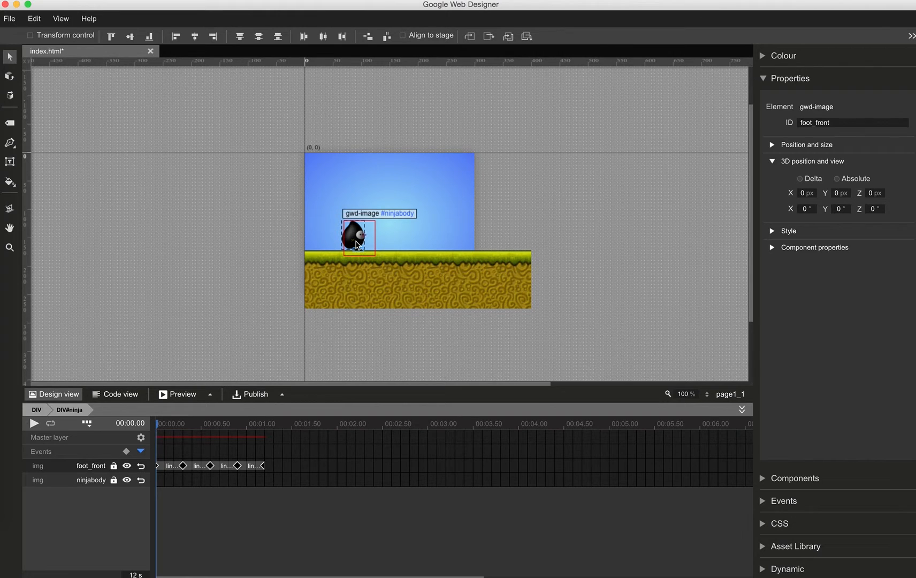
{"action": "left_click", "coordinate": [772, 162]}
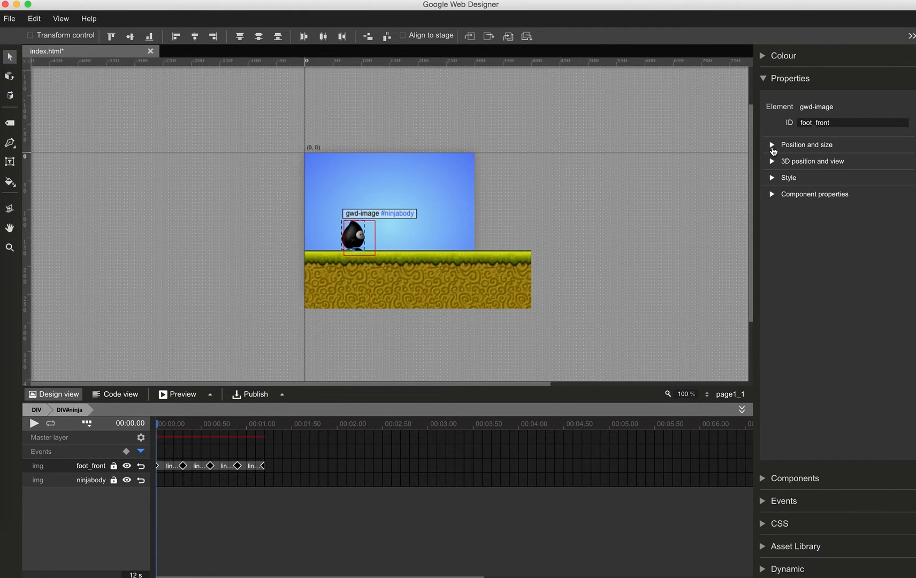
{"action": "left_click", "coordinate": [772, 146]}
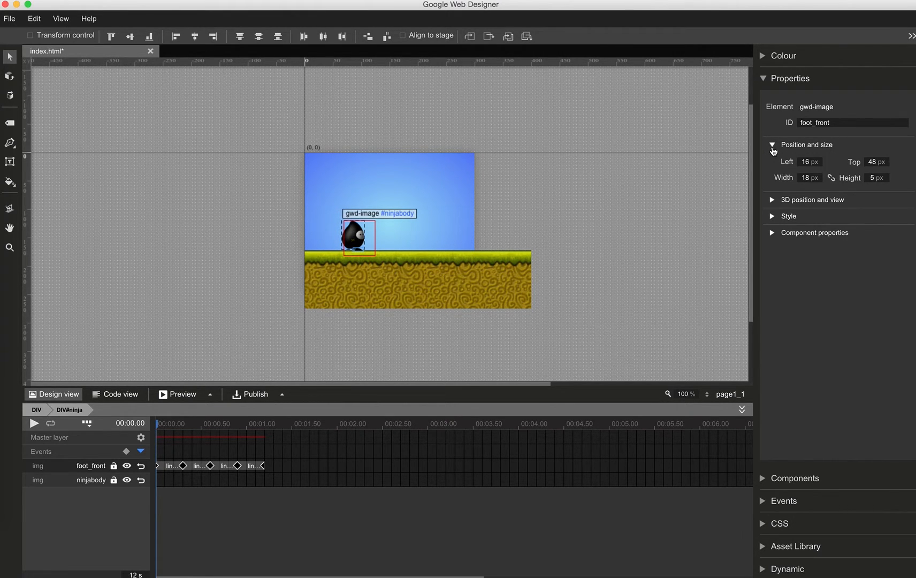
{"action": "left_click", "coordinate": [183, 466]}
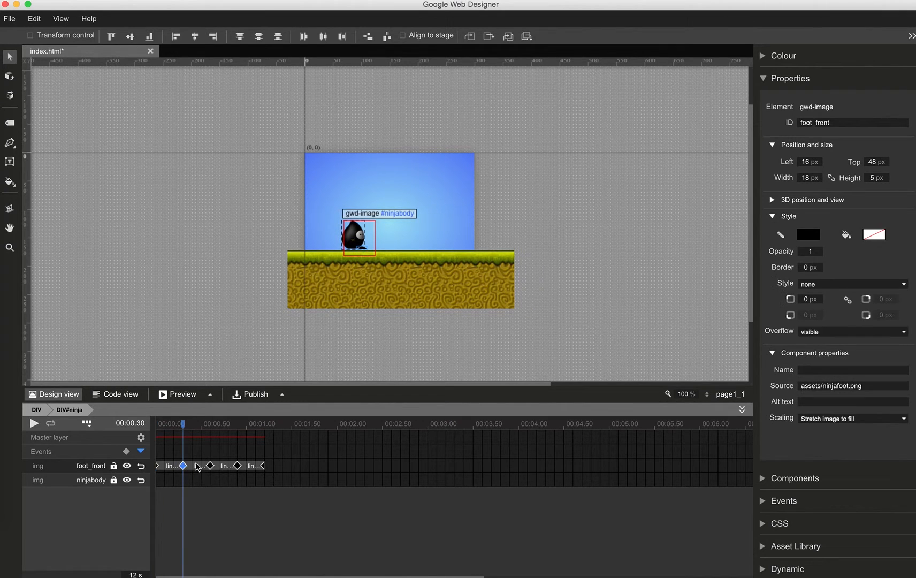
{"action": "left_click", "coordinate": [211, 466]}
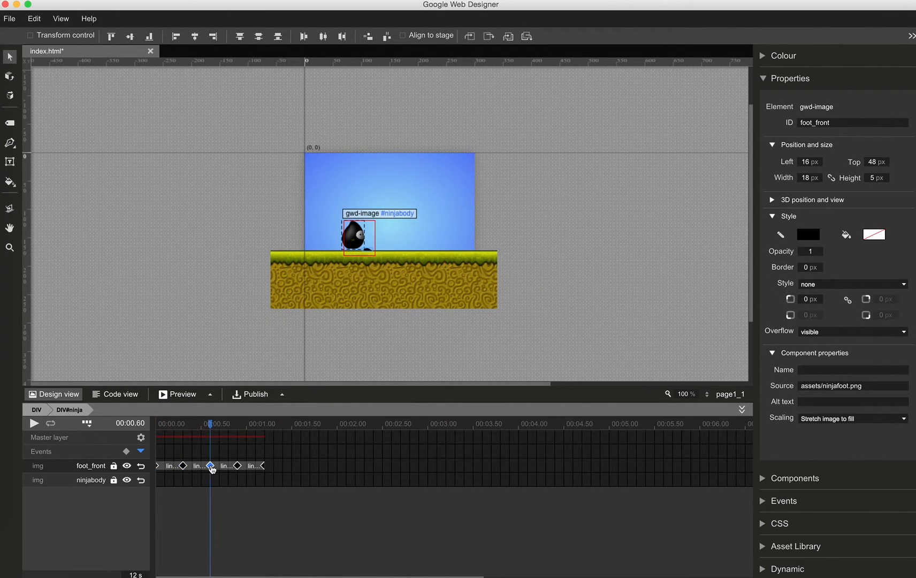
{"action": "left_click", "coordinate": [239, 467]}
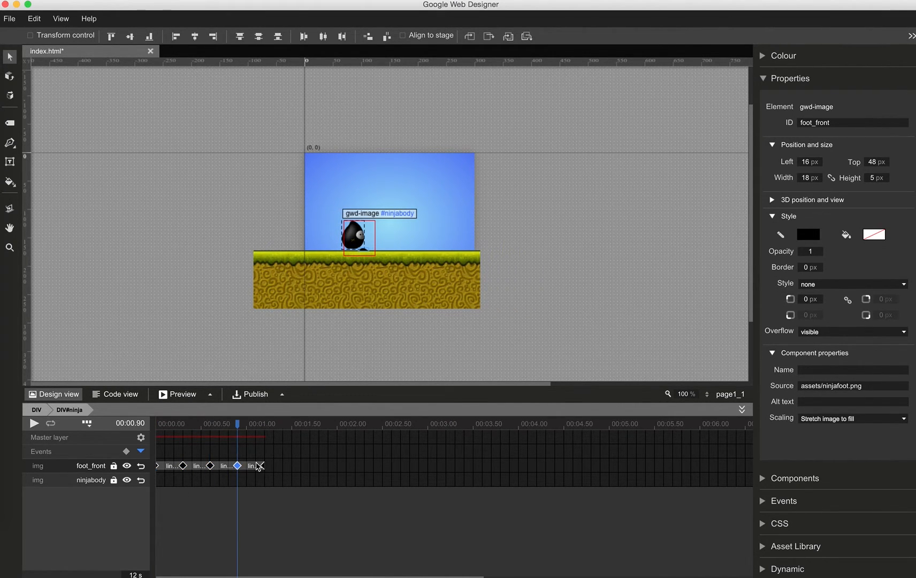
{"action": "left_click", "coordinate": [263, 466]}
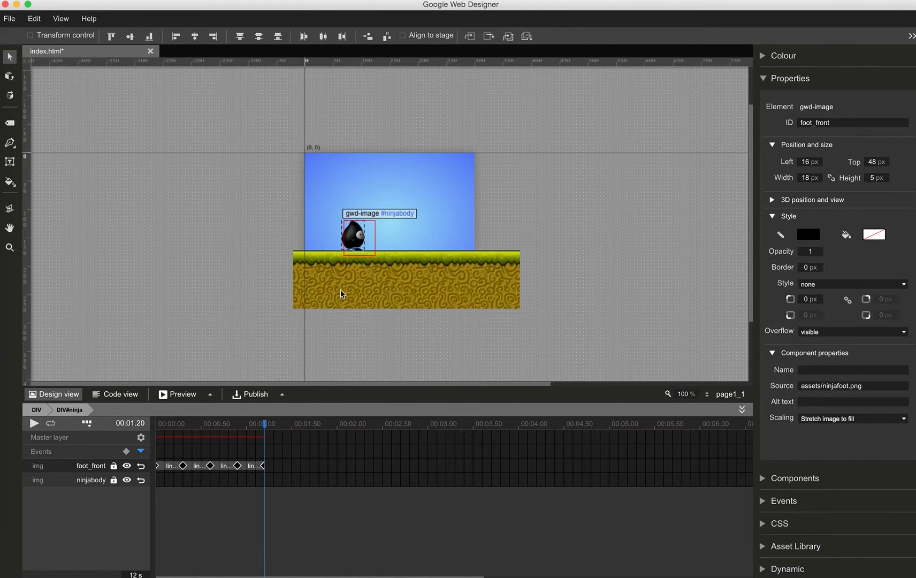
Set the left position of the ninjabody image to -4 px.
{"action": "left_click", "coordinate": [356, 239]}
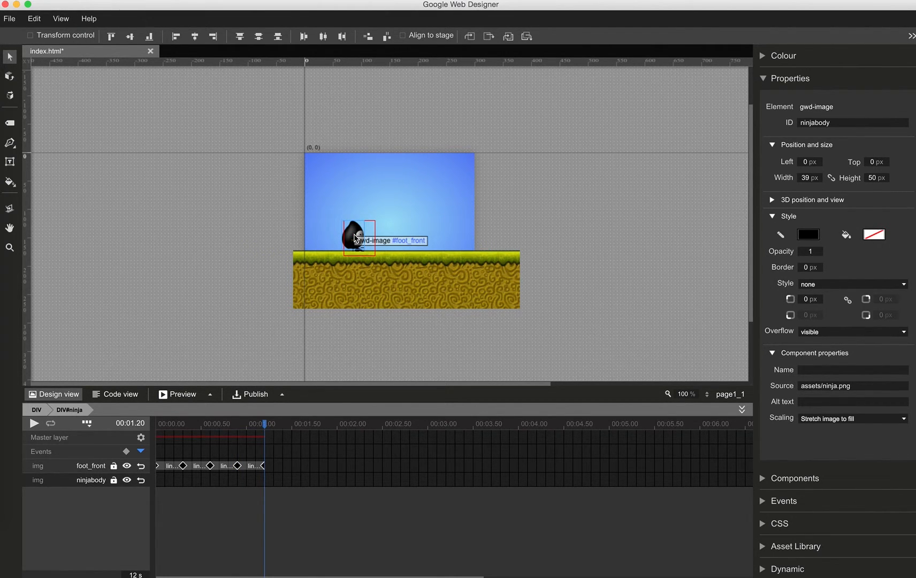
{"action": "left_click", "coordinate": [807, 162]}
{"action": "type", "text": "-4"}
{"action": "key", "text": "Tab"}
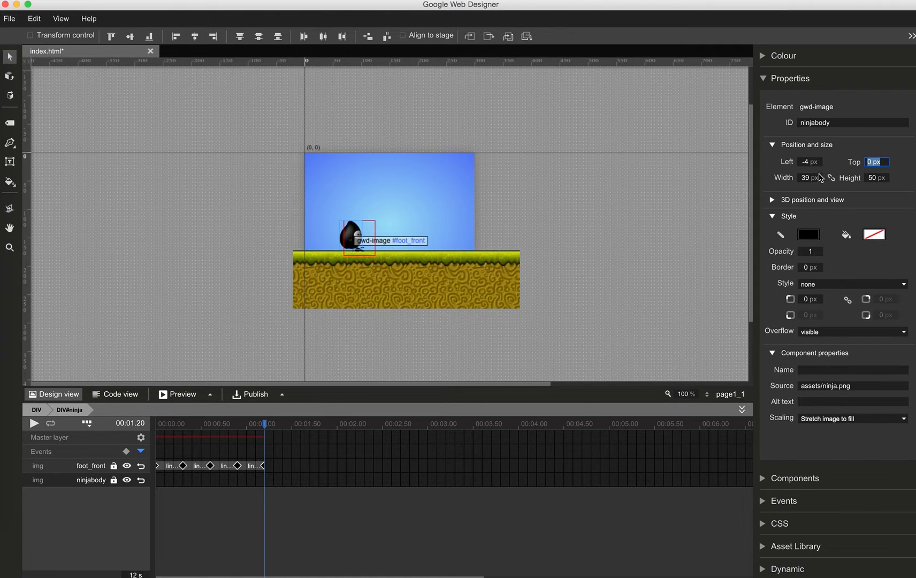
Place a second copy of ninjafoot.png in the sky to the right of the ninja and show its properties.
{"action": "left_click", "coordinate": [763, 78]}
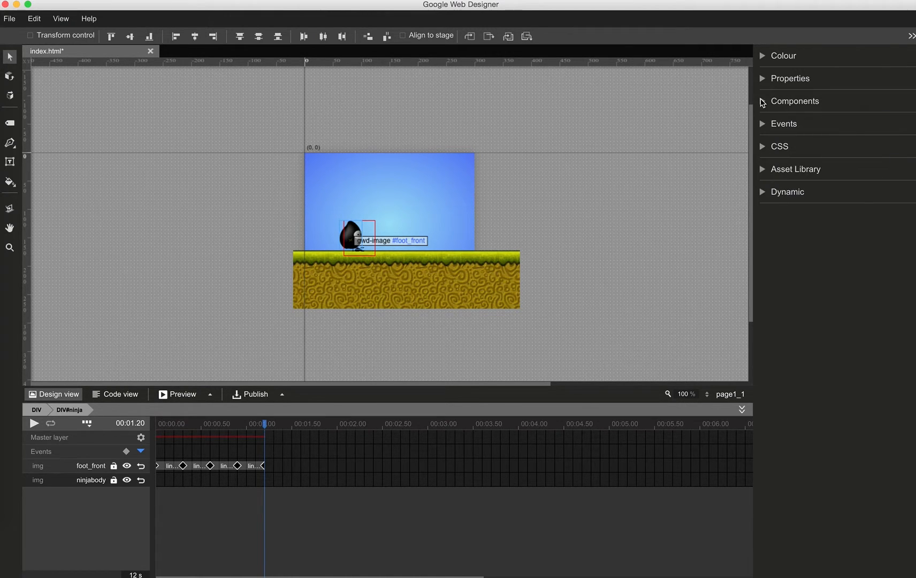
{"action": "left_click", "coordinate": [764, 170]}
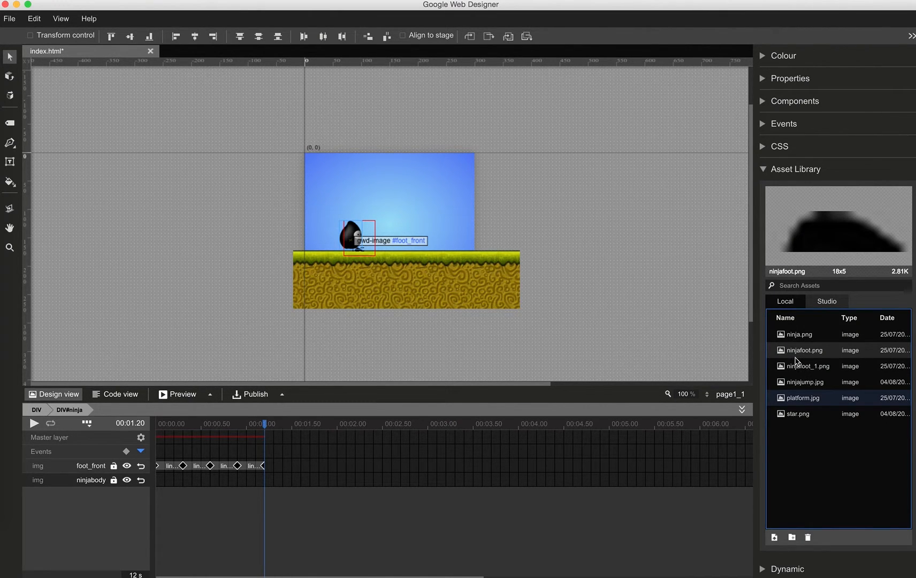
{"action": "left_click_drag", "start_coordinate": [796, 360], "coordinate": [445, 222]}
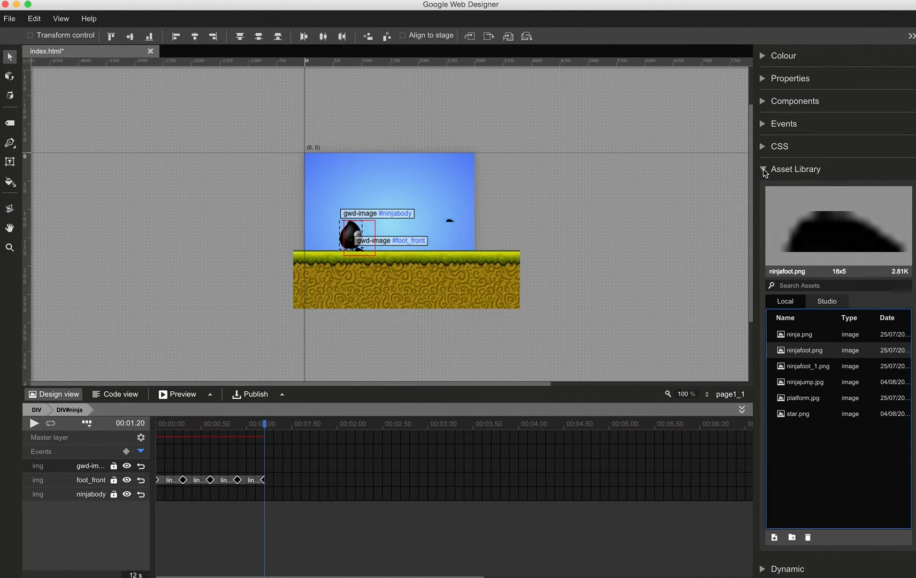
{"action": "left_click", "coordinate": [765, 170]}
{"action": "left_click", "coordinate": [765, 81]}
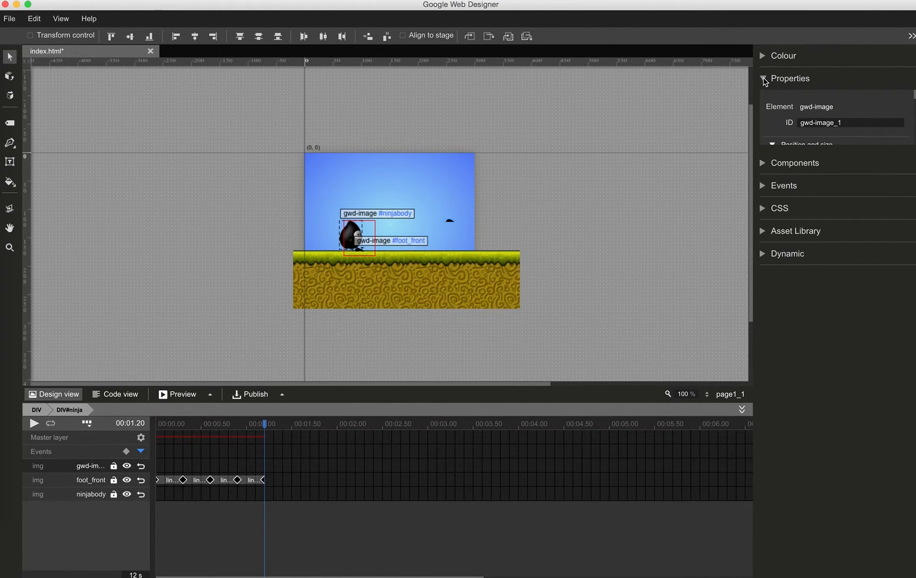
Set the ID of the new ninja foot image to foot_back.
{"action": "left_click", "coordinate": [848, 123]}
{"action": "key", "text": "BackSpace"}
{"action": "type", "text": "foot_back"}
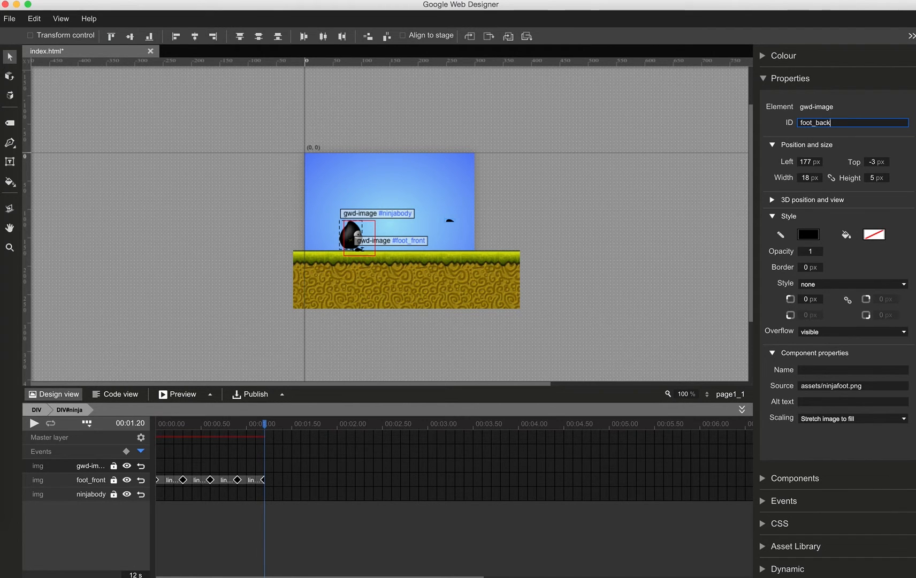
{"action": "key", "text": "Return"}
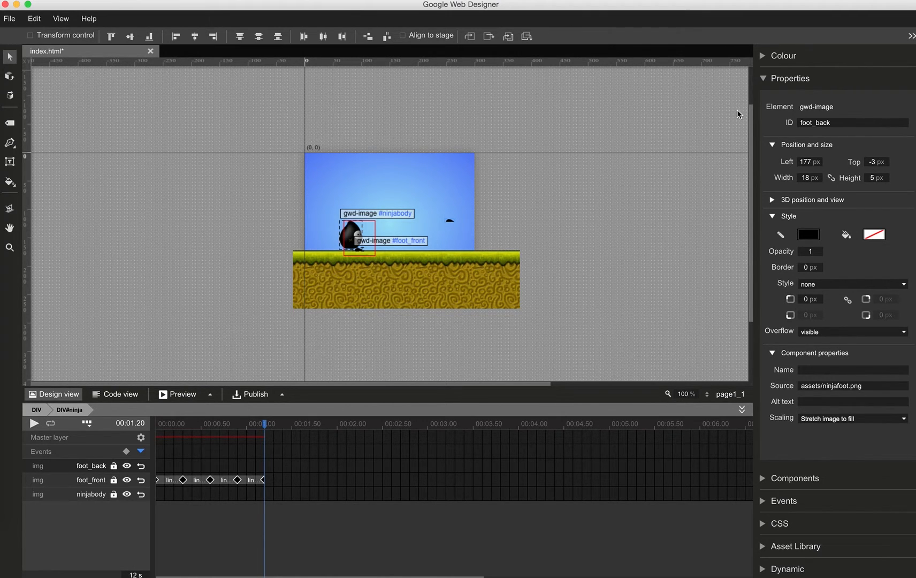
Position foot_back at left 16 px and top 48 px.
{"action": "left_click", "coordinate": [806, 163]}
{"action": "type", "text": "16"}
{"action": "key", "text": "Tab"}
{"action": "type", "text": "48"}
{"action": "key", "text": "Return"}
Set foot_front's left position to -2 px at its first keyframe and check the foot's placement at the 0.30, 0.60 and 0.90 s keyframes.
{"action": "left_click", "coordinate": [158, 482]}
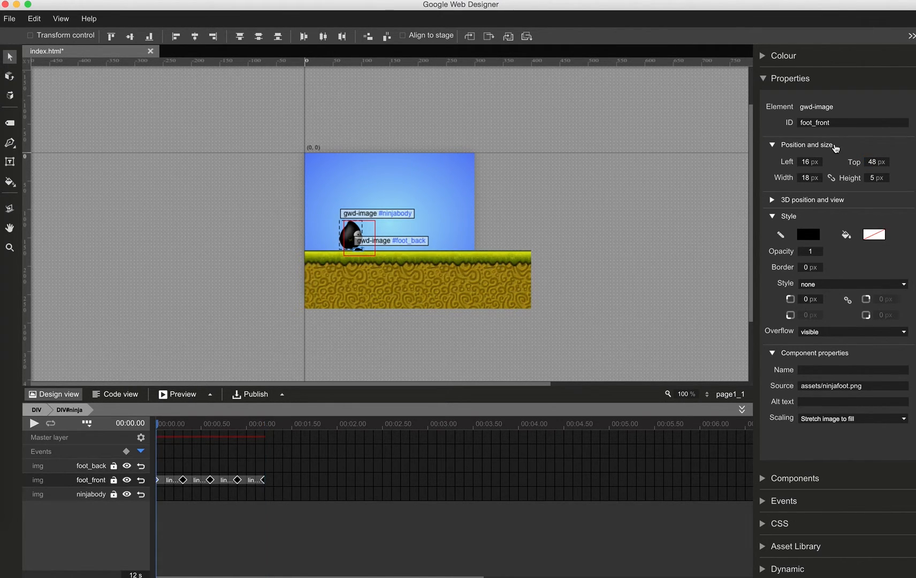
{"action": "left_click", "coordinate": [809, 162]}
{"action": "type", "text": "-2"}
{"action": "key", "text": "Tab"}
{"action": "left_click", "coordinate": [183, 480]}
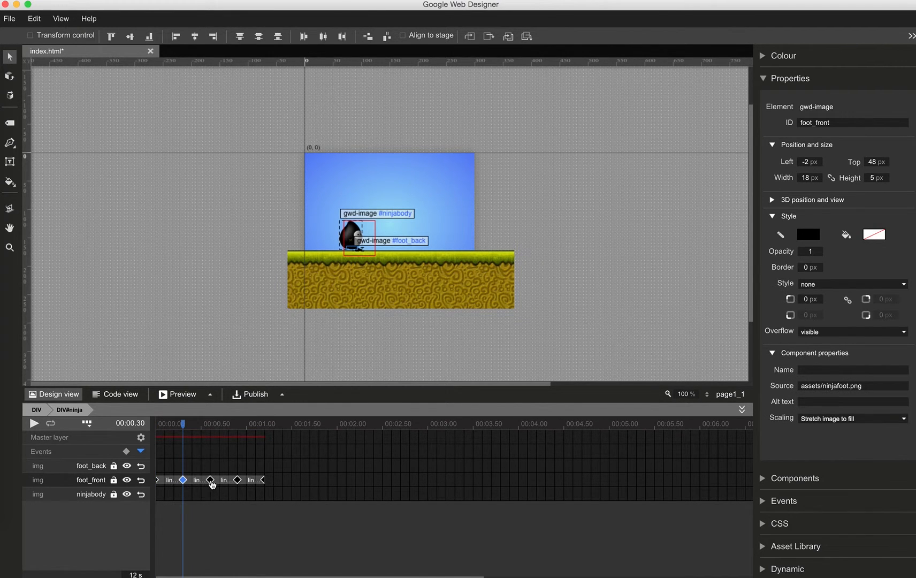
{"action": "left_click", "coordinate": [210, 480]}
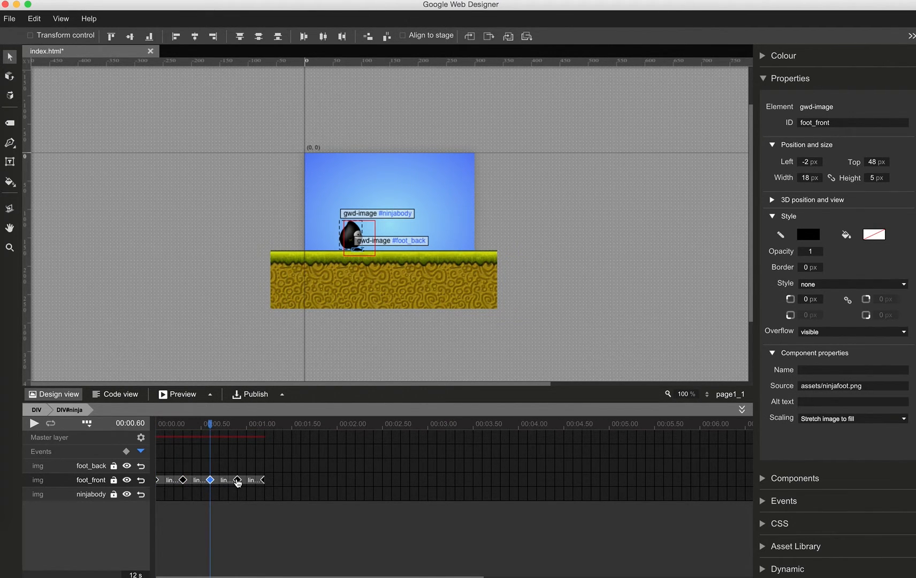
{"action": "left_click", "coordinate": [238, 480]}
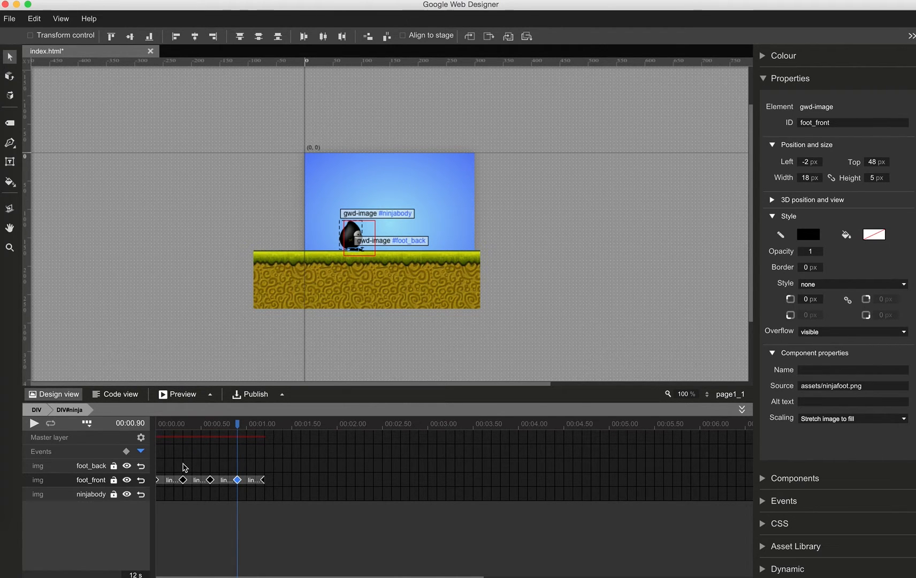
Insert keyframes for foot_back at 0.30, 0.60, 0.90 and 1.20 s, matching foot_front's keyframe times.
{"action": "left_click", "coordinate": [182, 466]}
{"action": "key", "text": "F6"}
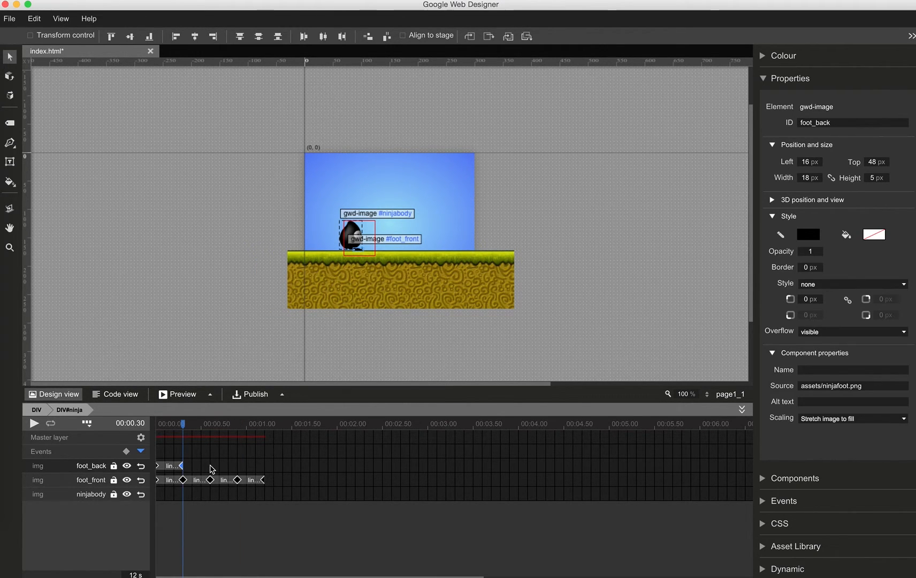
{"action": "right_click", "coordinate": [212, 471]}
{"action": "left_click", "coordinate": [221, 475]}
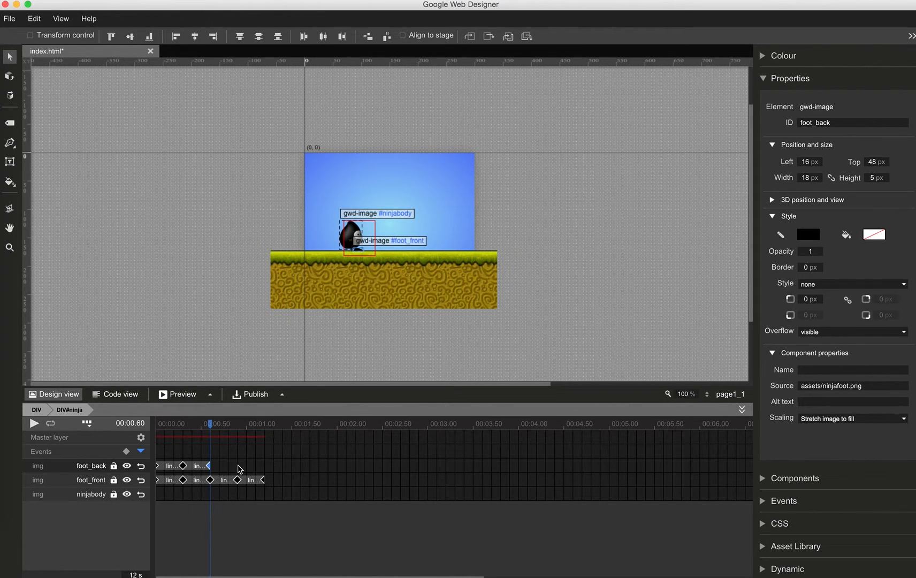
{"action": "right_click", "coordinate": [239, 469]}
{"action": "left_click", "coordinate": [248, 474]}
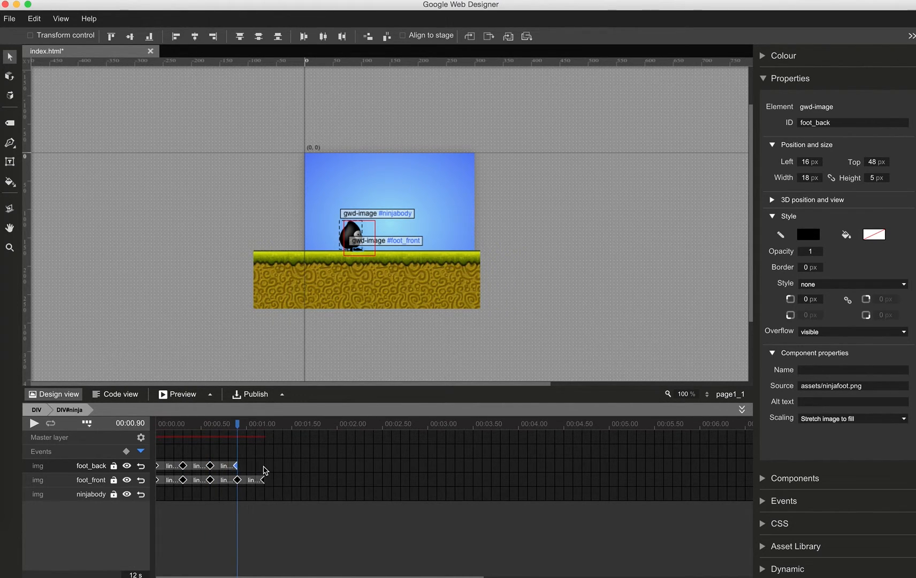
{"action": "right_click", "coordinate": [265, 471]}
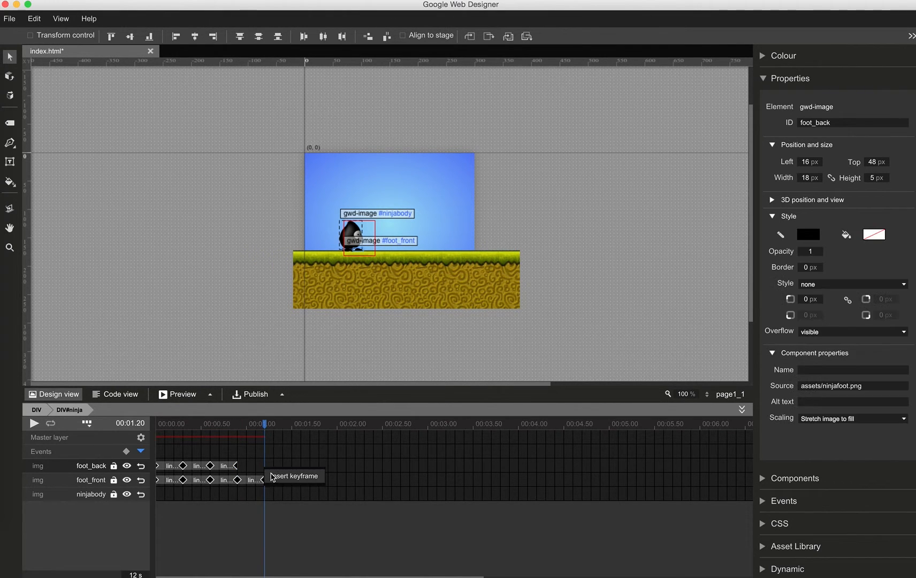
{"action": "left_click", "coordinate": [274, 476]}
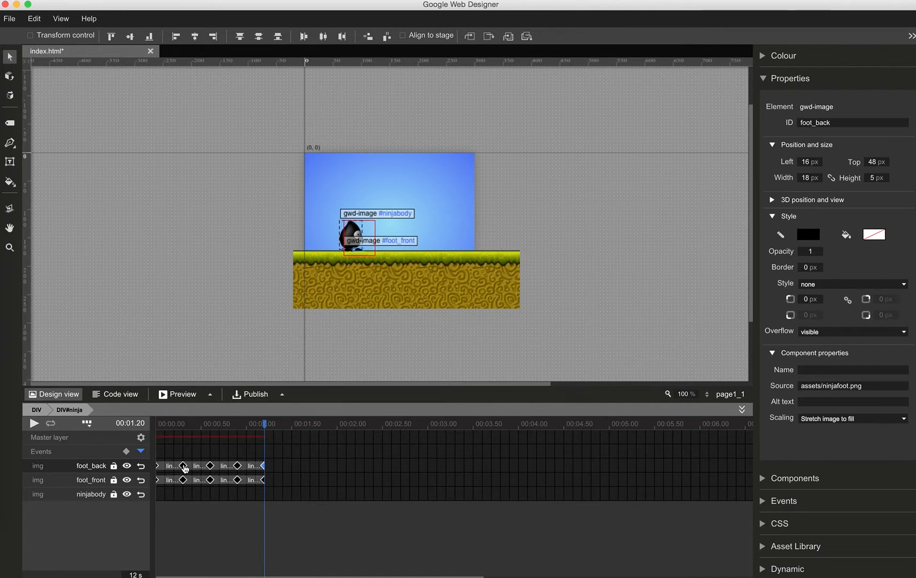
At foot_back's 0.30 s keyframe, set the 3D X position to -13 px.
{"action": "left_click", "coordinate": [184, 467]}
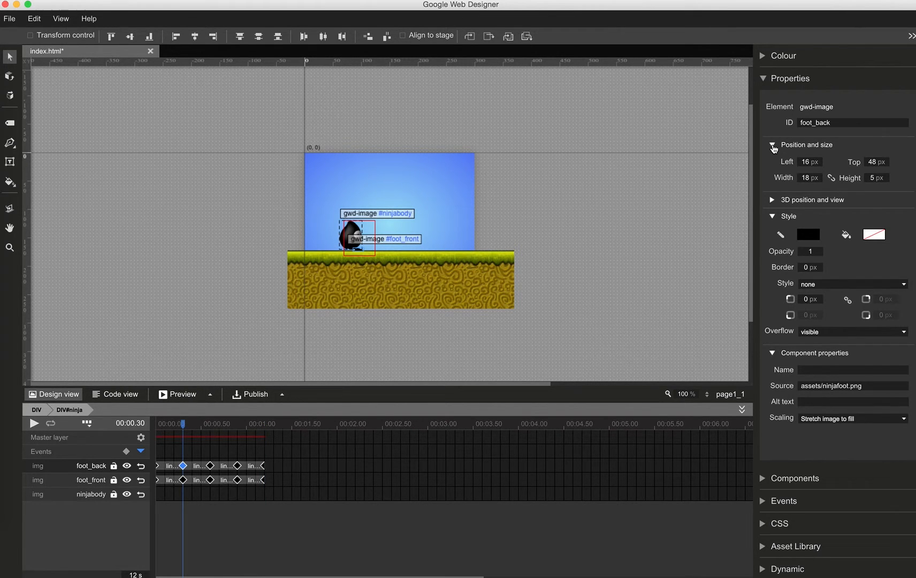
{"action": "left_click", "coordinate": [773, 146]}
{"action": "left_click", "coordinate": [773, 179]}
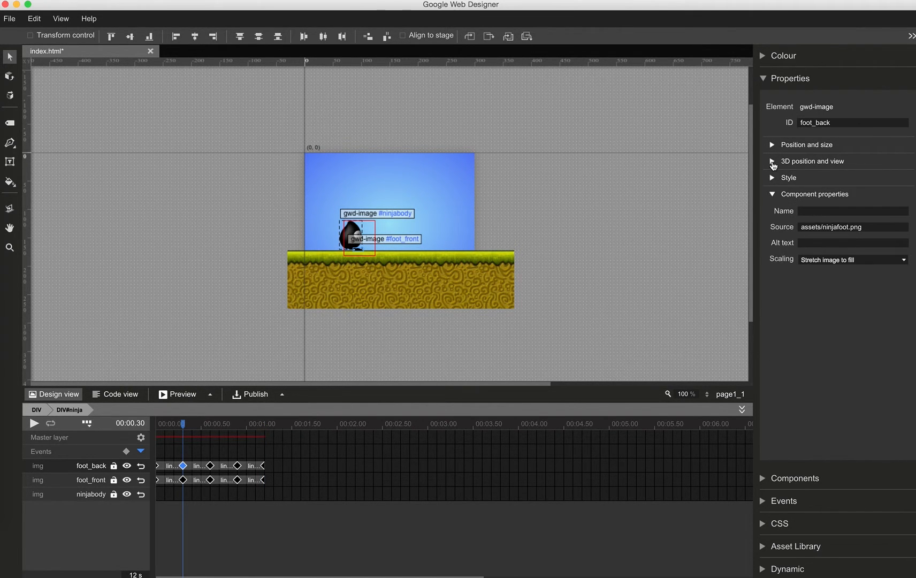
{"action": "left_click", "coordinate": [773, 163]}
{"action": "left_click", "coordinate": [807, 194]}
{"action": "type", "text": "-13"}
{"action": "key", "text": "Tab"}
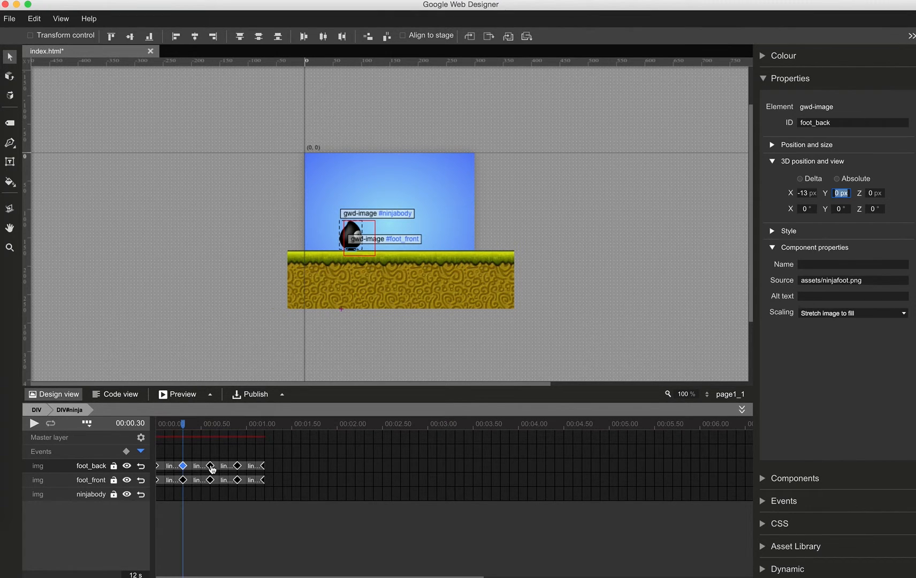
At foot_back's 0.60 s keyframe, set the 3D X position to -17 px.
{"action": "left_click", "coordinate": [211, 467]}
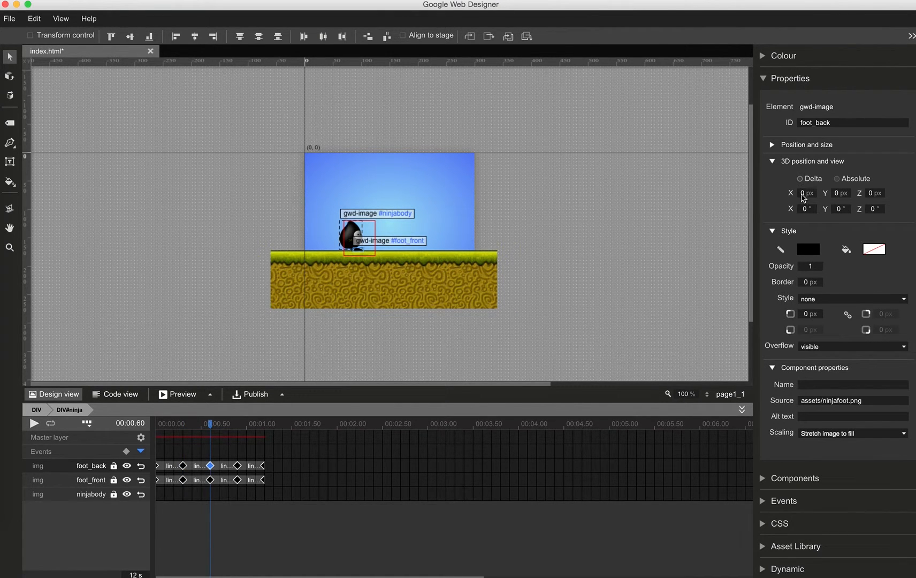
{"action": "left_click", "coordinate": [803, 194]}
{"action": "type", "text": "-17"}
{"action": "key", "text": "Tab"}
At foot_back's 0.90 s keyframe, set the 3D position to X -12 px and Y -3 px.
{"action": "left_click", "coordinate": [241, 469]}
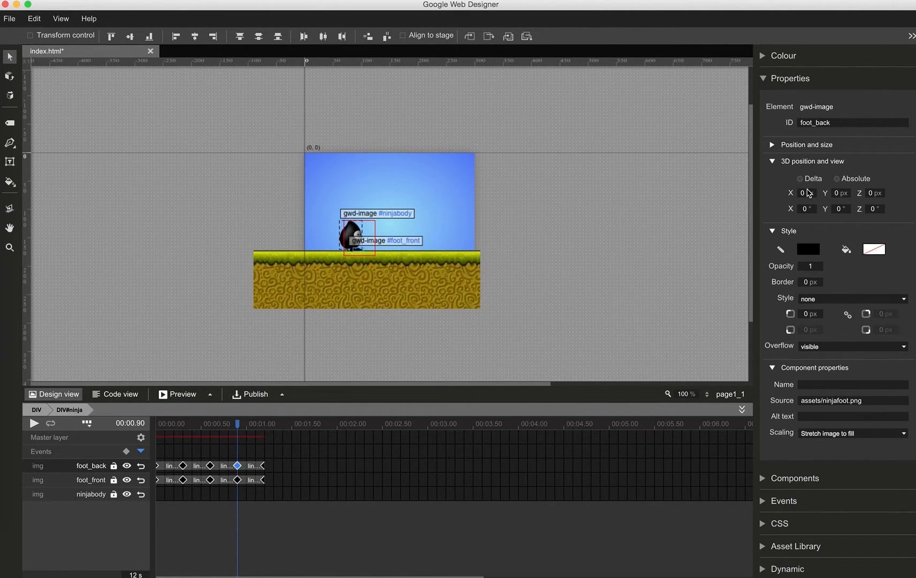
{"action": "left_click", "coordinate": [806, 193]}
{"action": "type", "text": "-12"}
{"action": "key", "text": "Tab"}
{"action": "type", "text": "-3"}
{"action": "key", "text": "Tab"}
Send foot_back to the back of the stacking order, behind ninjabody and foot_front.
{"action": "left_click", "coordinate": [264, 468]}
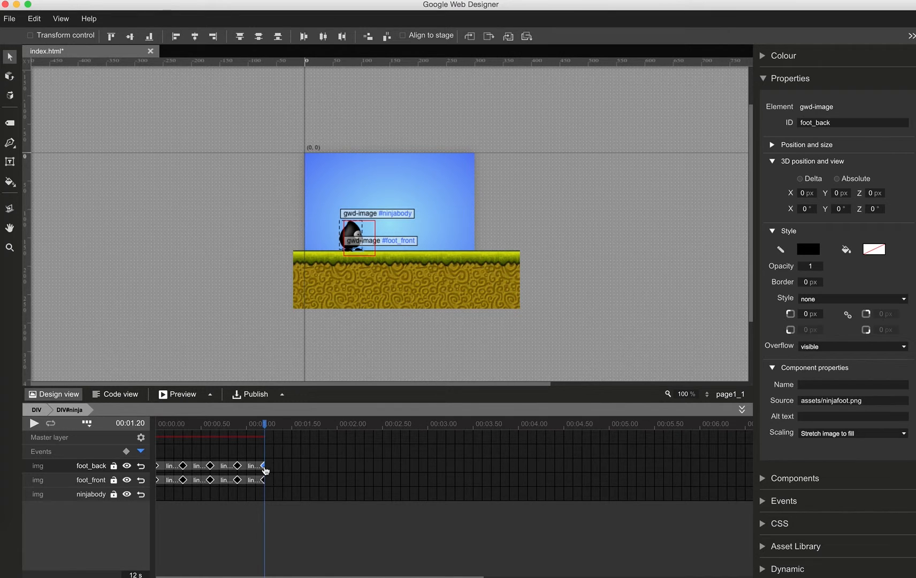
{"action": "left_click_drag", "start_coordinate": [266, 426], "coordinate": [237, 441]}
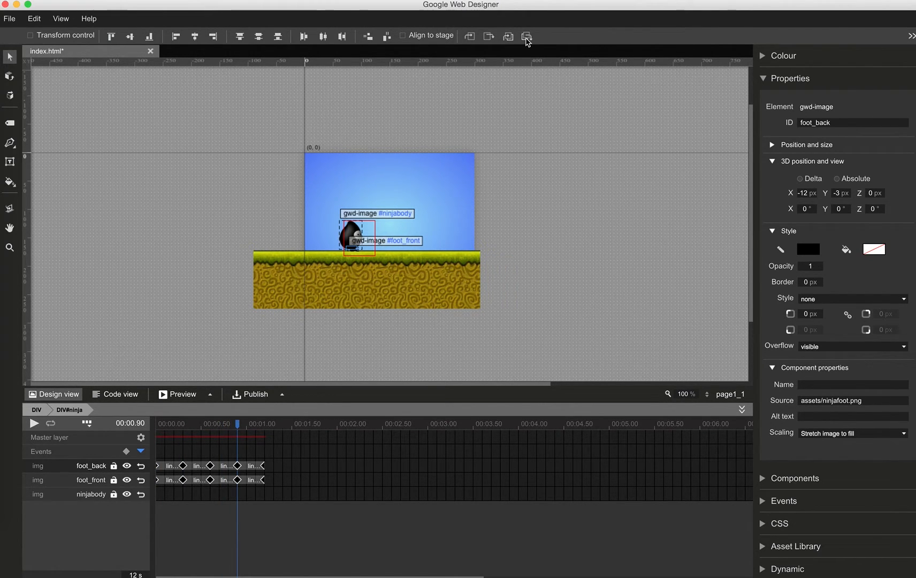
{"action": "left_click", "coordinate": [527, 37]}
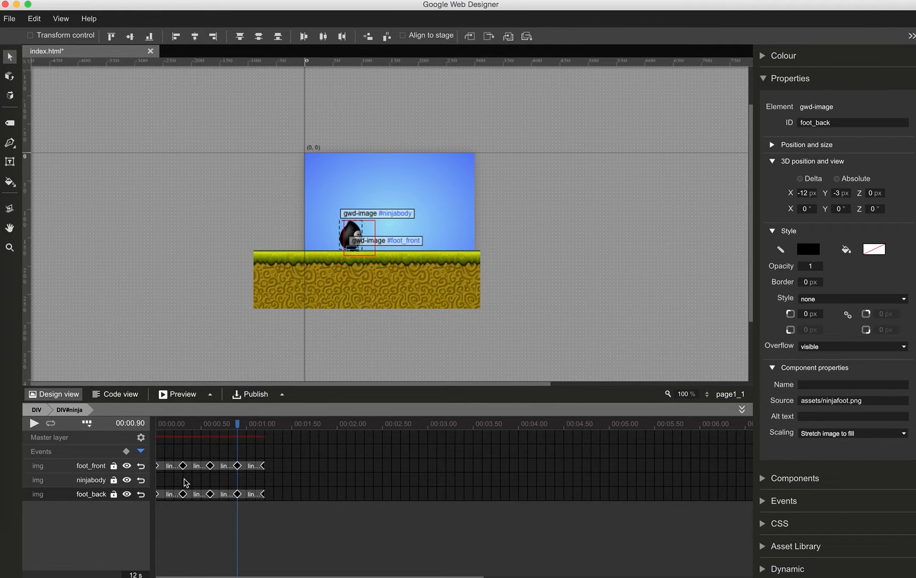
Insert keyframes for ninjabody at 0.30, 0.60, 0.90 and 1.20 s, in line with the feet's keyframes.
{"action": "left_click", "coordinate": [183, 480]}
{"action": "right_click", "coordinate": [184, 480]}
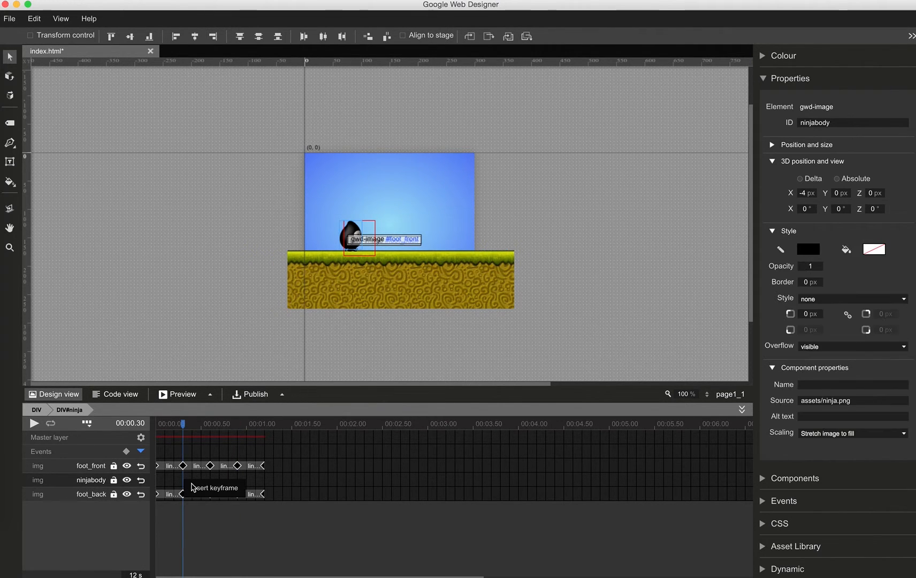
{"action": "left_click", "coordinate": [197, 489]}
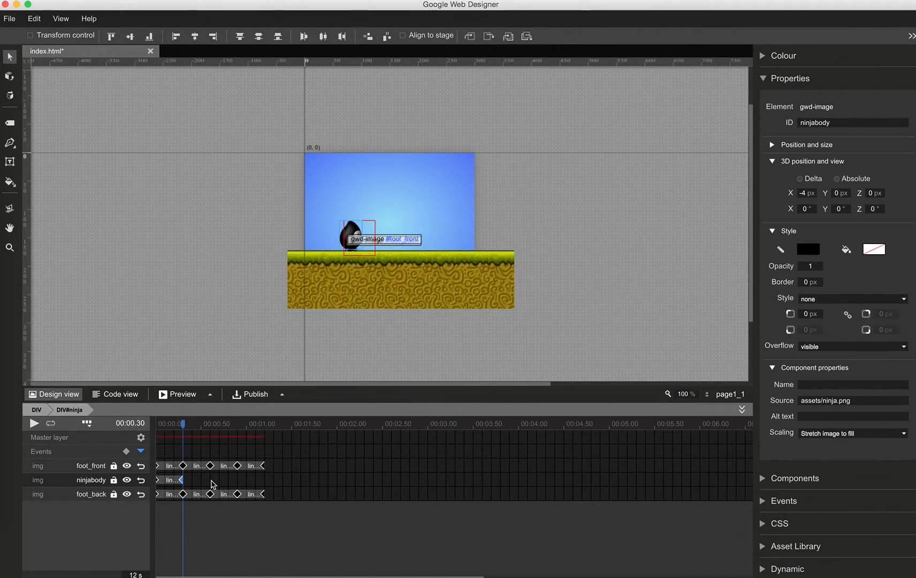
{"action": "left_click", "coordinate": [209, 481]}
{"action": "right_click", "coordinate": [211, 482]}
{"action": "left_click", "coordinate": [225, 491]}
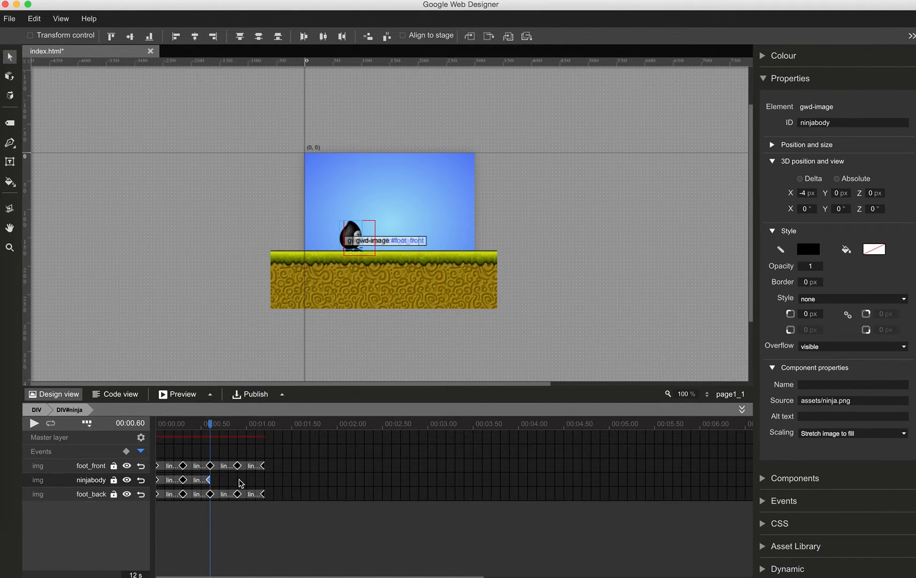
{"action": "left_click", "coordinate": [239, 482]}
{"action": "right_click", "coordinate": [239, 482]}
{"action": "left_click", "coordinate": [253, 490]}
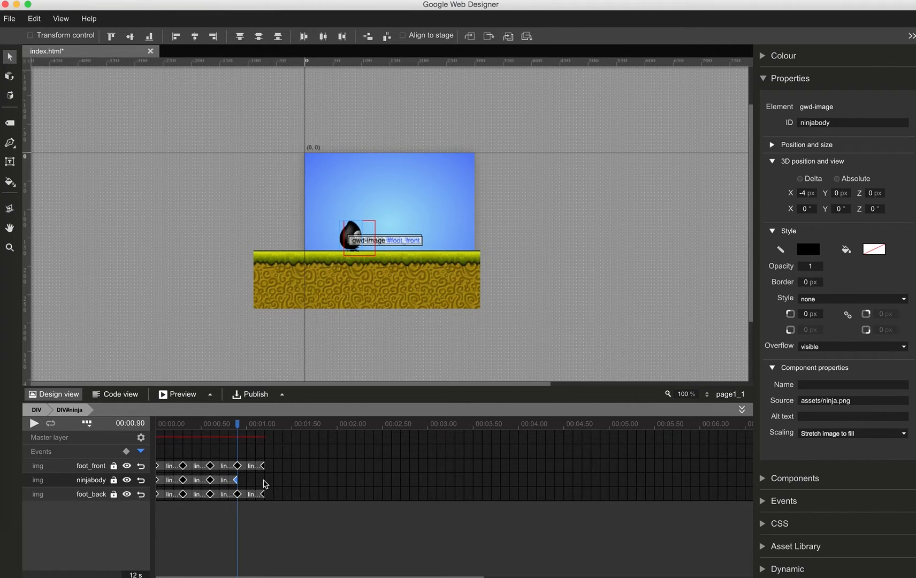
{"action": "left_click", "coordinate": [265, 482]}
{"action": "right_click", "coordinate": [265, 482]}
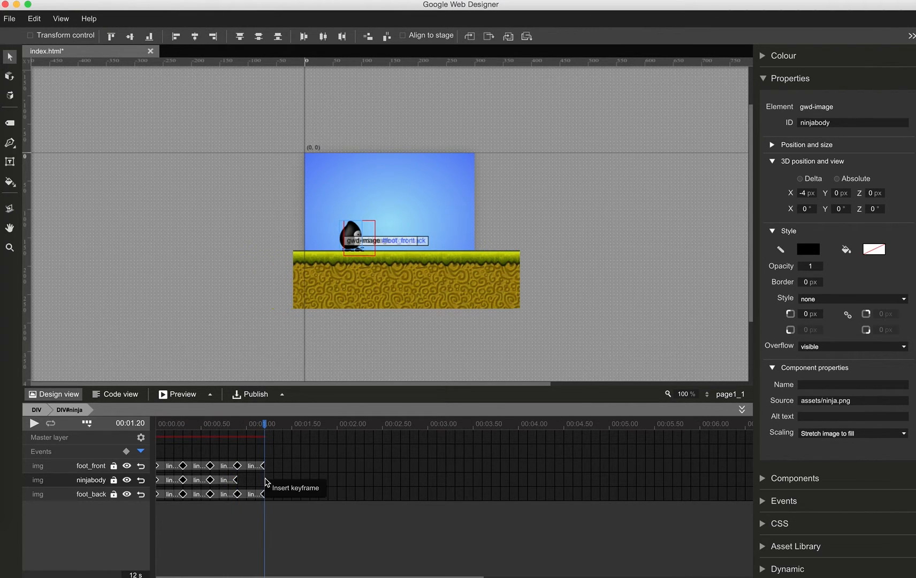
{"action": "left_click", "coordinate": [273, 490]}
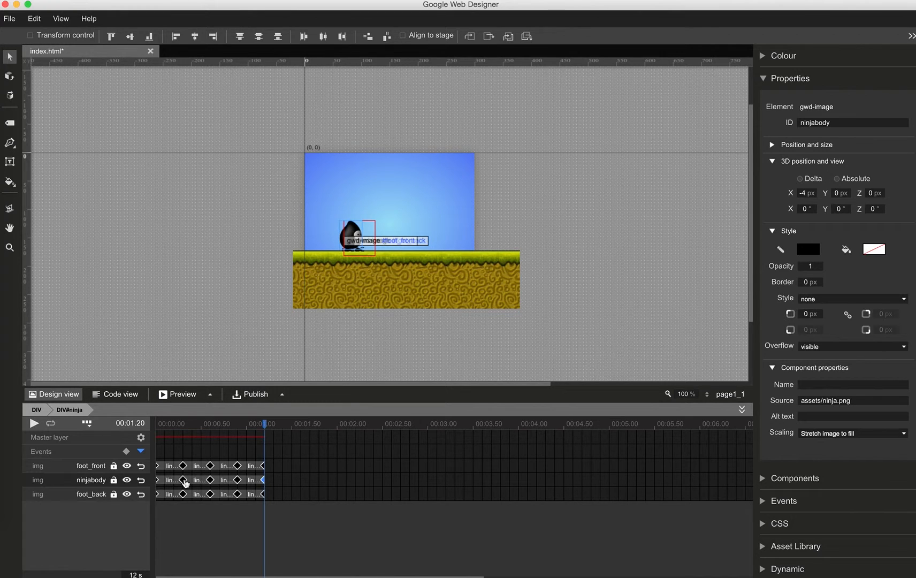
At ninjabody's 0.30 s keyframe, set the 3D position to X 0 px and Y -2 px.
{"action": "left_click", "coordinate": [184, 480]}
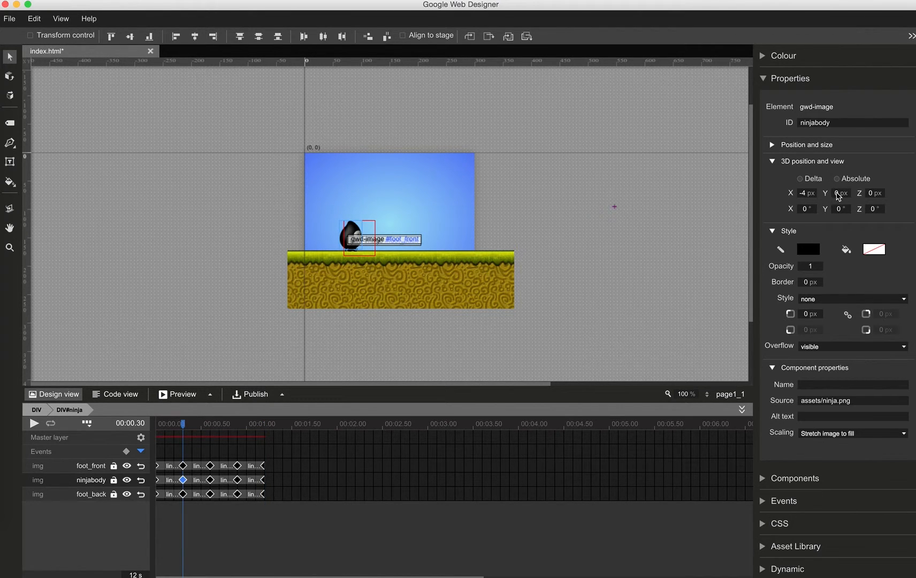
{"action": "left_click", "coordinate": [838, 194]}
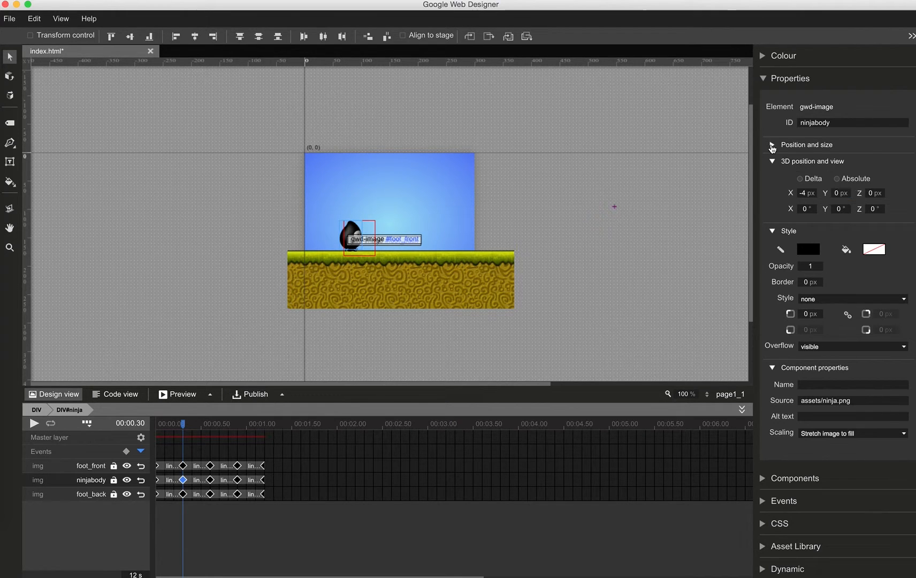
{"action": "left_click", "coordinate": [772, 146]}
{"action": "left_click", "coordinate": [806, 231]}
{"action": "type", "text": "0"}
{"action": "key", "text": "Tab"}
{"action": "type", "text": "-2"}
{"action": "key", "text": "Tab"}
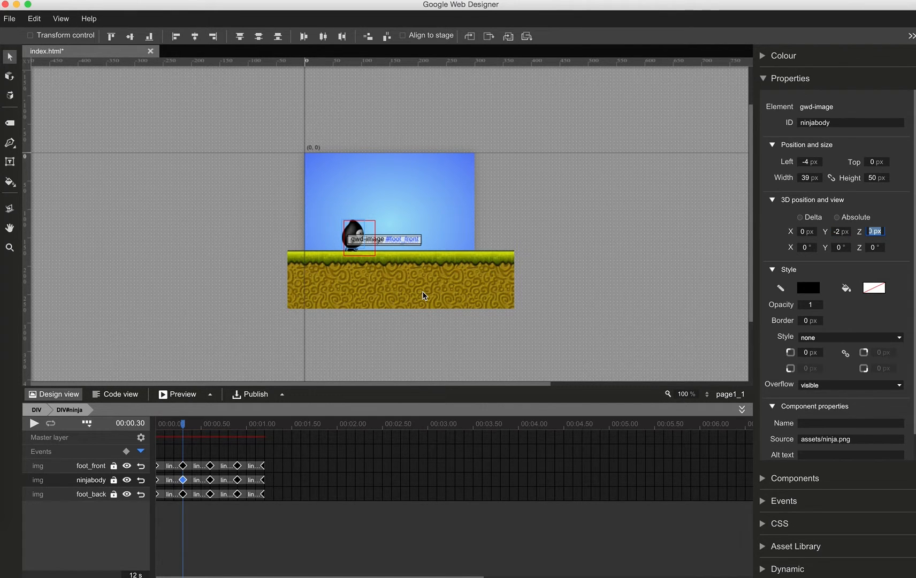
Set ninjabody's 3D X position to 0 px at its 0 s and 0.60 s keyframes.
{"action": "left_click", "coordinate": [158, 480]}
{"action": "double_click", "coordinate": [804, 231]}
{"action": "type", "text": "0"}
{"action": "key", "text": "Tab"}
{"action": "left_click", "coordinate": [210, 480]}
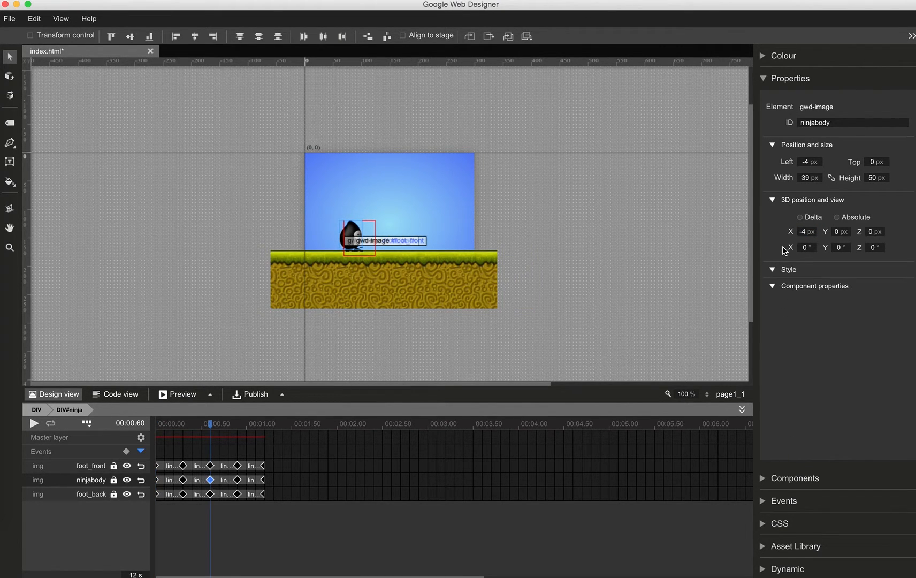
{"action": "double_click", "coordinate": [806, 232]}
{"action": "type", "text": "0"}
{"action": "key", "text": "Tab"}
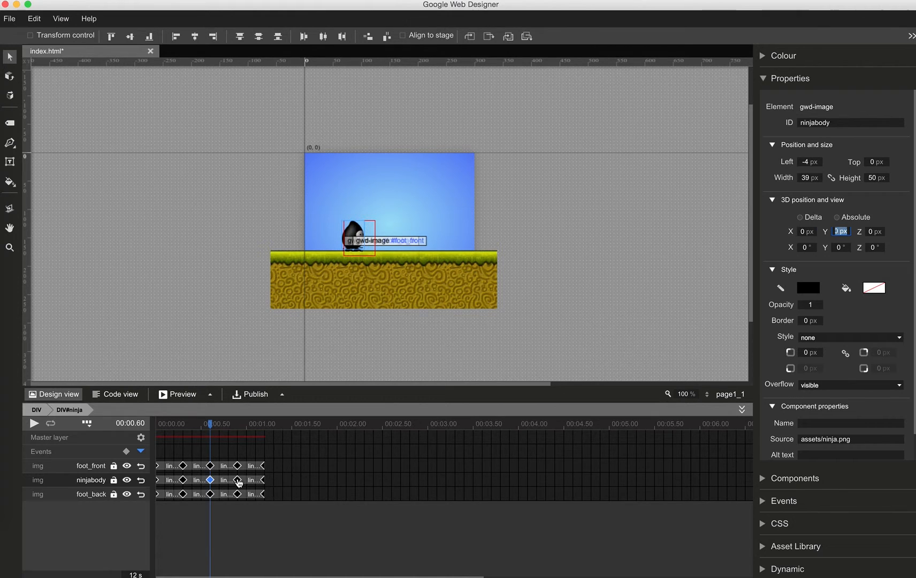
At ninjabody's 0.90 s keyframe, set the 3D position to X 0 px and Y -2 px.
{"action": "left_click", "coordinate": [238, 480]}
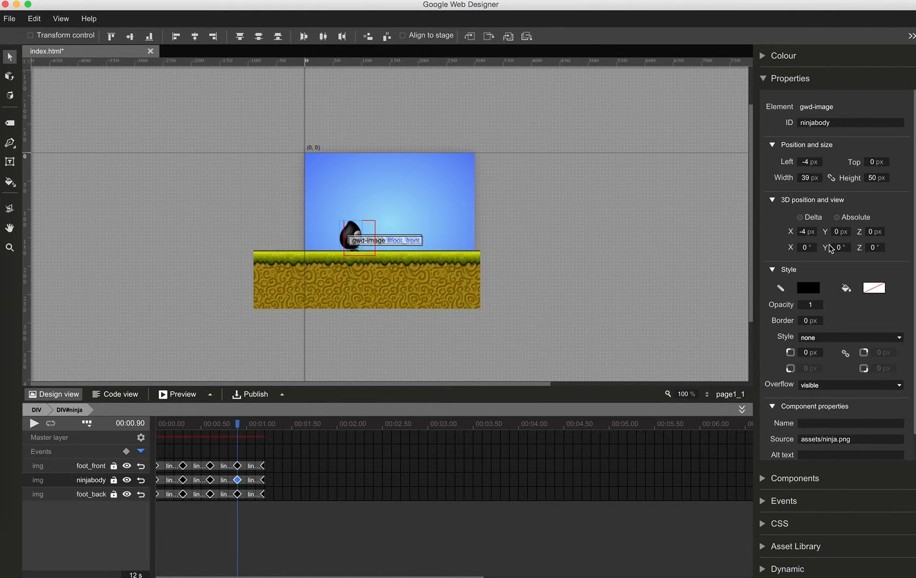
{"action": "double_click", "coordinate": [806, 231]}
{"action": "type", "text": "0"}
{"action": "key", "text": "Tab"}
{"action": "type", "text": "-2"}
{"action": "key", "text": "Tab"}
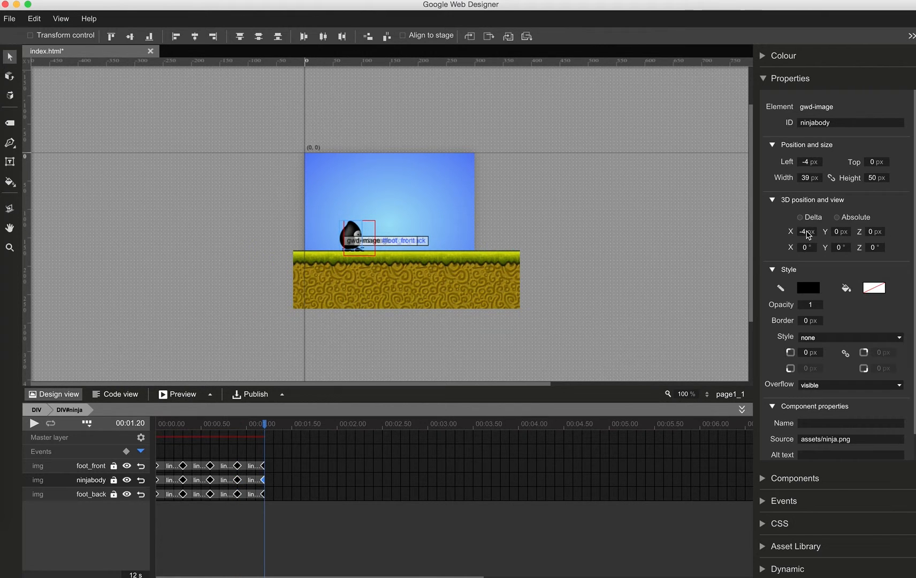
At ninjabody's 1.20 s keyframe, set the 3D X position to 0 px.
{"action": "double_click", "coordinate": [807, 232]}
{"action": "type", "text": "0"}
{"action": "key", "text": "Tab"}
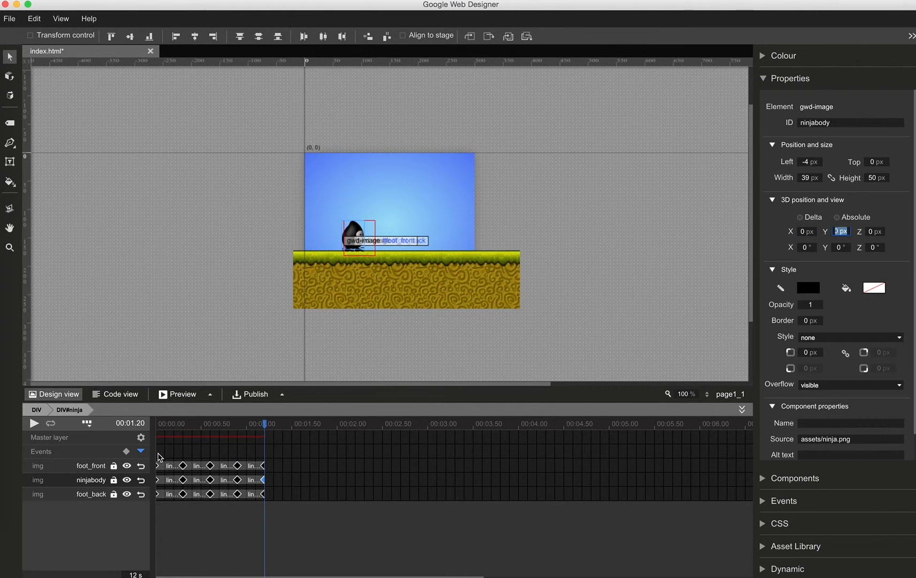
Add a label named "walk" at the 0 s mark of the ninja timeline's events track.
{"action": "right_click", "coordinate": [159, 455]}
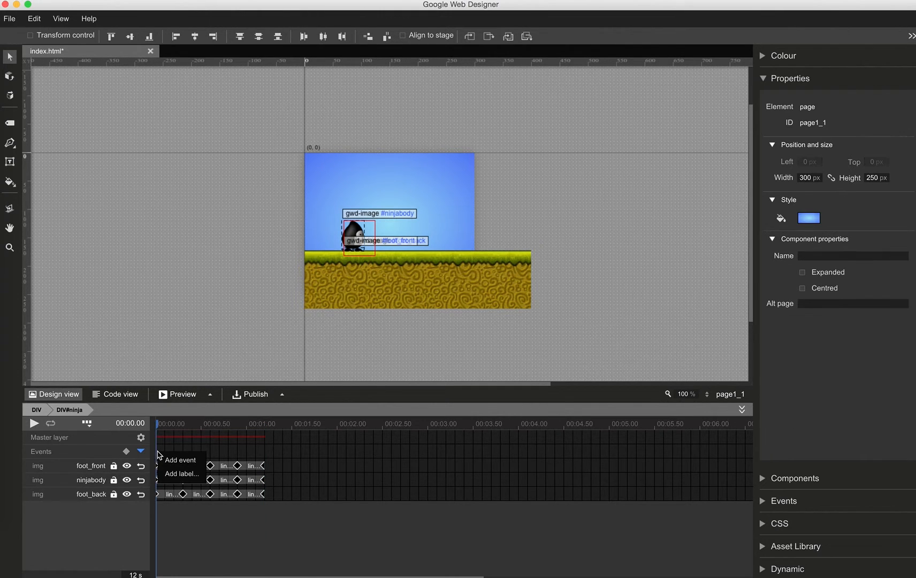
{"action": "left_click", "coordinate": [182, 474]}
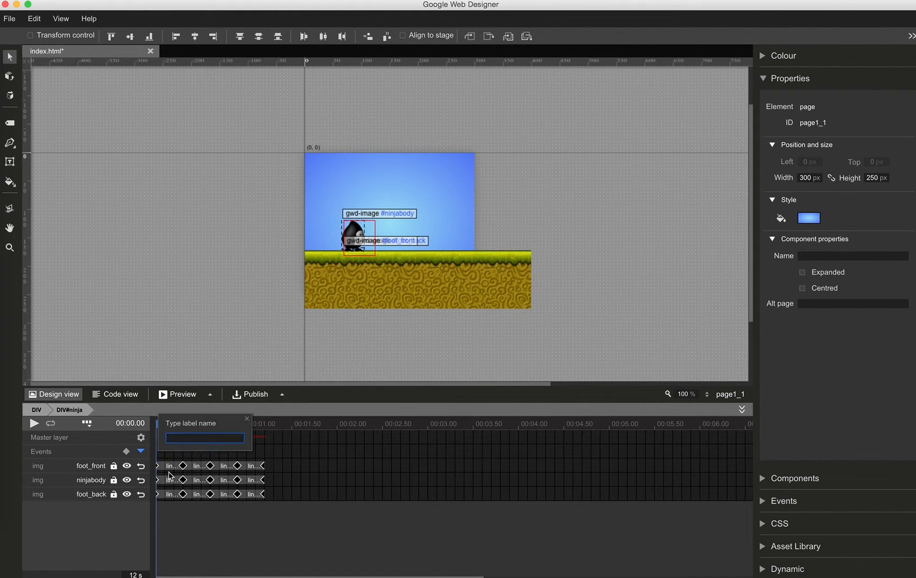
{"action": "type", "text": "walk"}
{"action": "key", "text": "Return"}
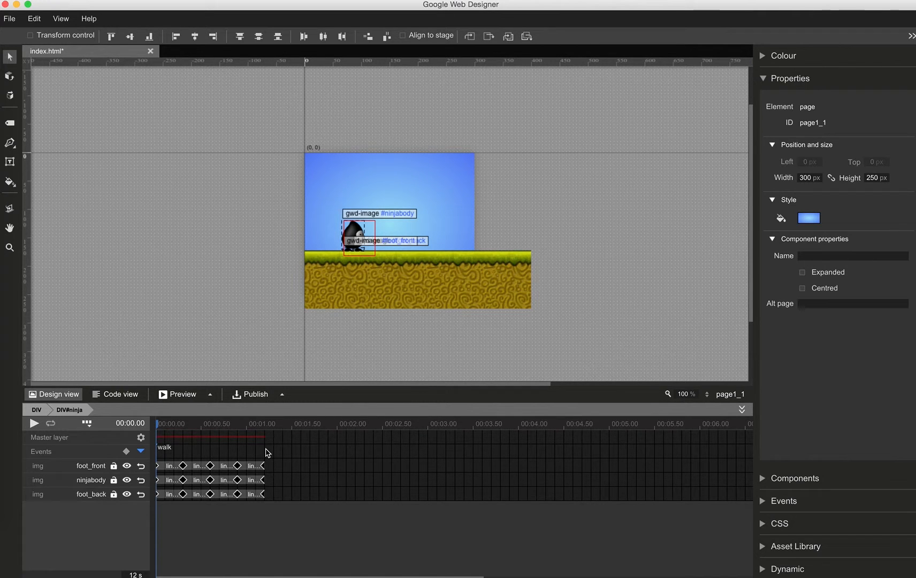
Add a timeline event at 1.20 s on the ninja timeline and name it "walk_end".
{"action": "left_click", "coordinate": [267, 453]}
{"action": "right_click", "coordinate": [267, 453]}
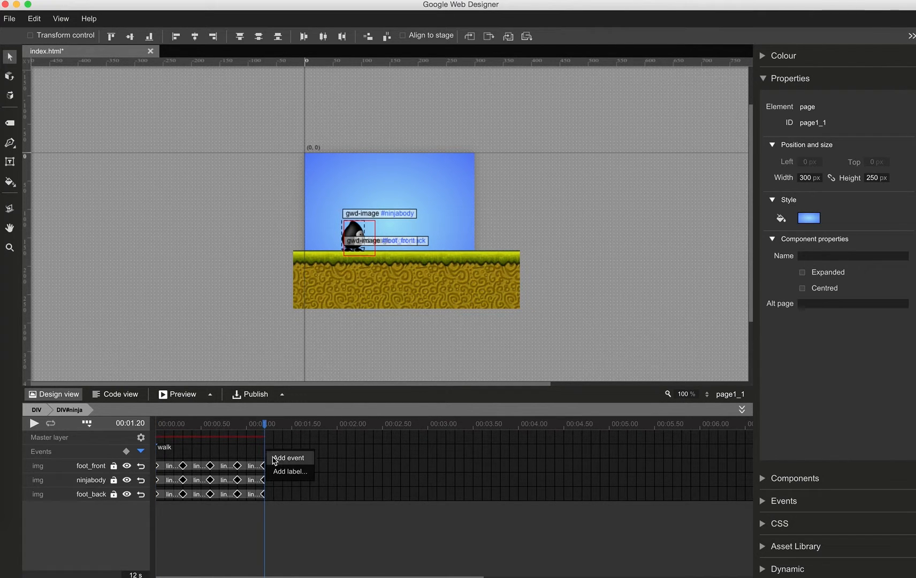
{"action": "left_click", "coordinate": [275, 459]}
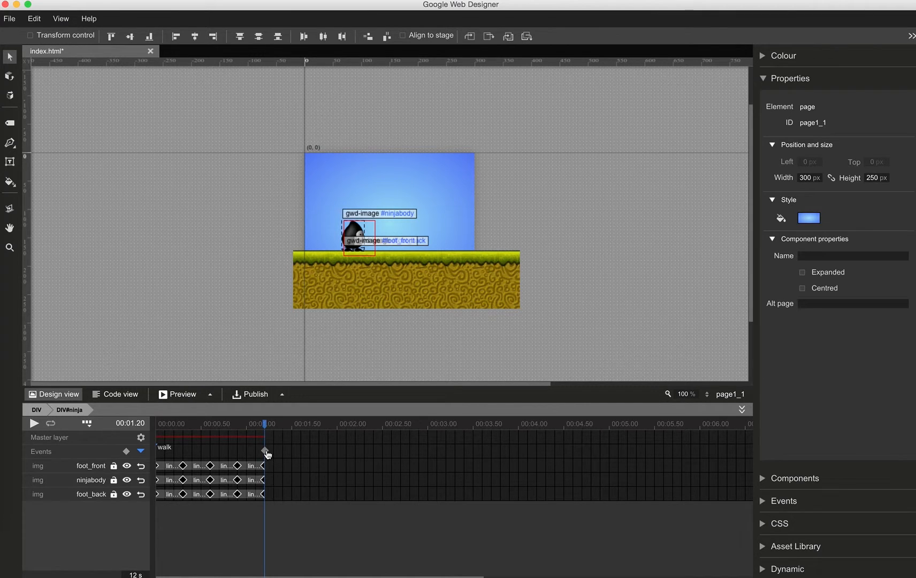
{"action": "right_click", "coordinate": [267, 453]}
{"action": "left_click", "coordinate": [275, 460]}
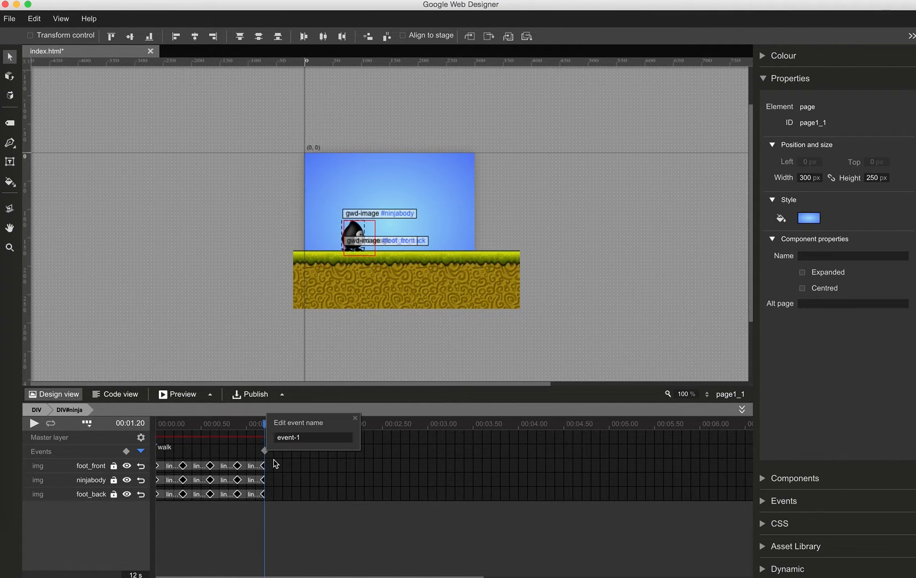
{"action": "left_click_drag", "start_coordinate": [318, 438], "coordinate": [264, 442]}
{"action": "type", "text": "walk_end"}
{"action": "key", "text": "Return"}
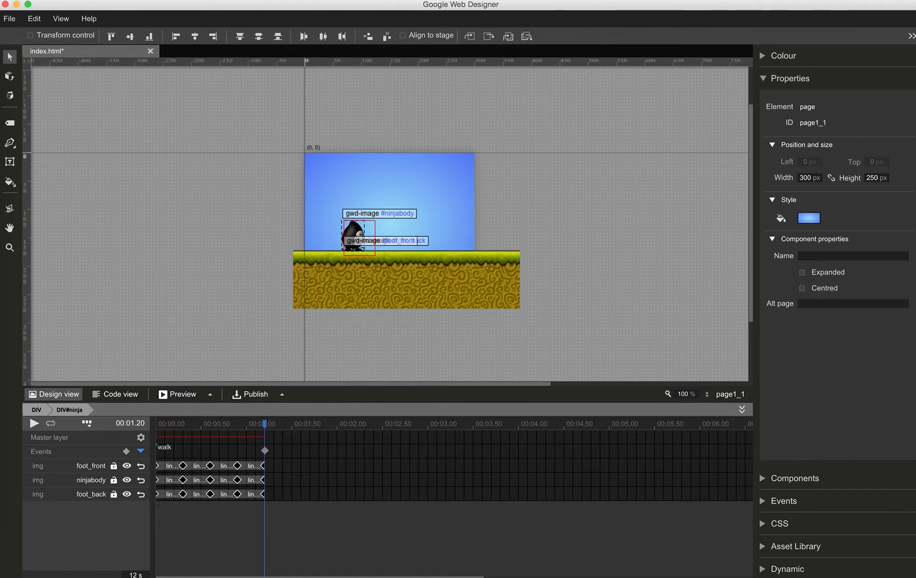
Create a new event on the current page with ninja as target and its walk_end timeline event as trigger.
{"action": "left_click", "coordinate": [764, 80]}
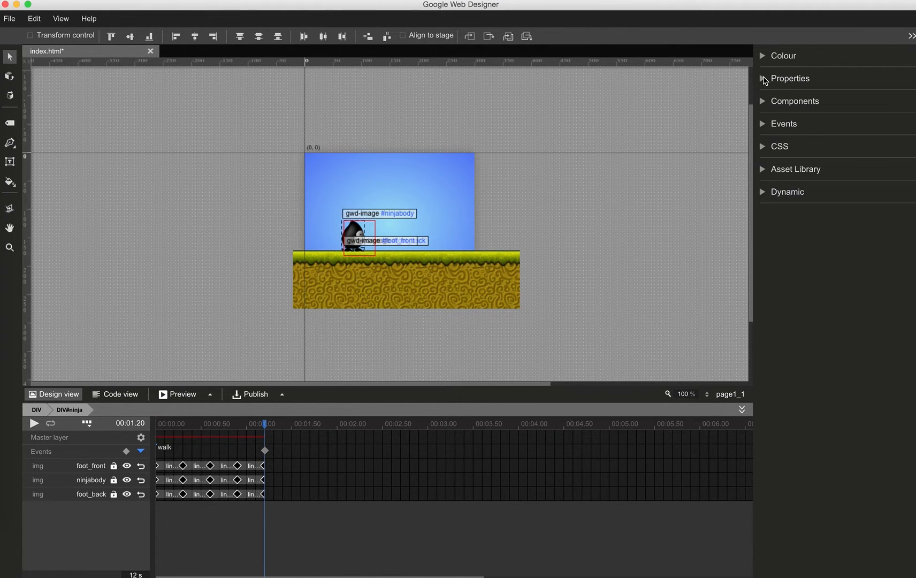
{"action": "left_click", "coordinate": [763, 124]}
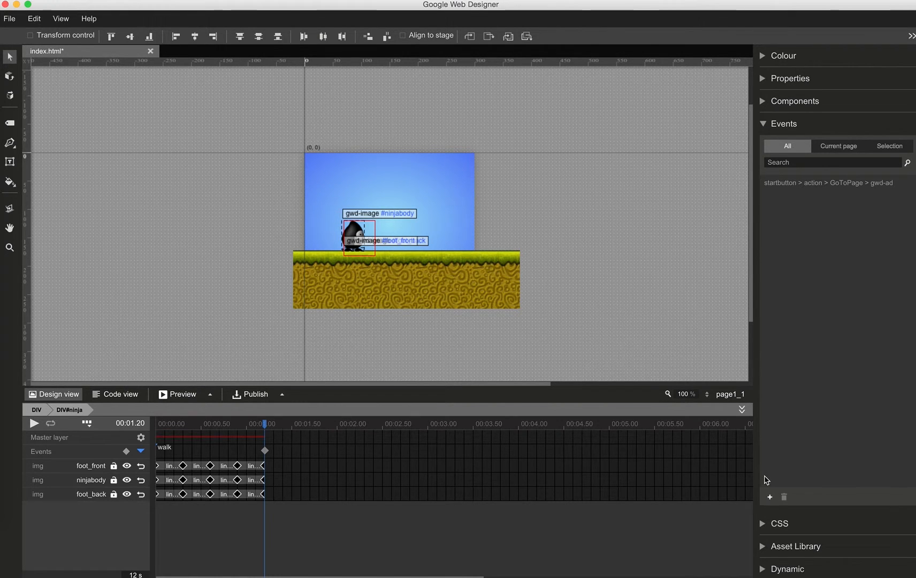
{"action": "left_click", "coordinate": [832, 147]}
{"action": "left_click", "coordinate": [770, 497]}
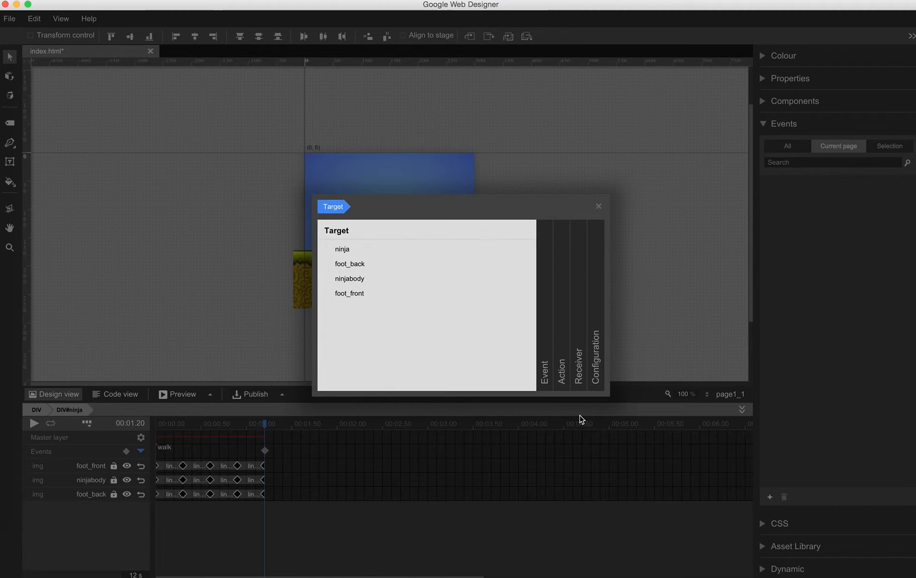
{"action": "left_click", "coordinate": [371, 296]}
{"action": "left_click", "coordinate": [340, 249]}
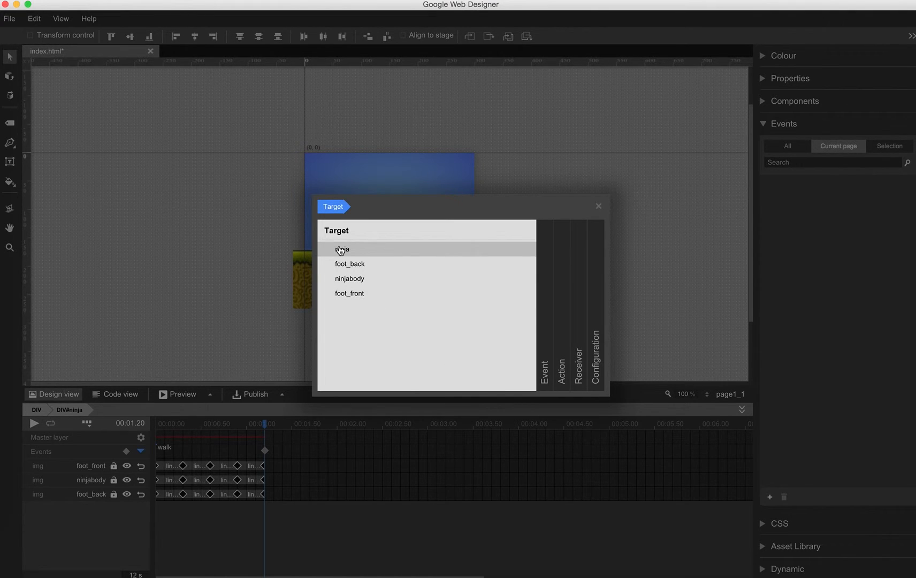
{"action": "left_click", "coordinate": [349, 277]}
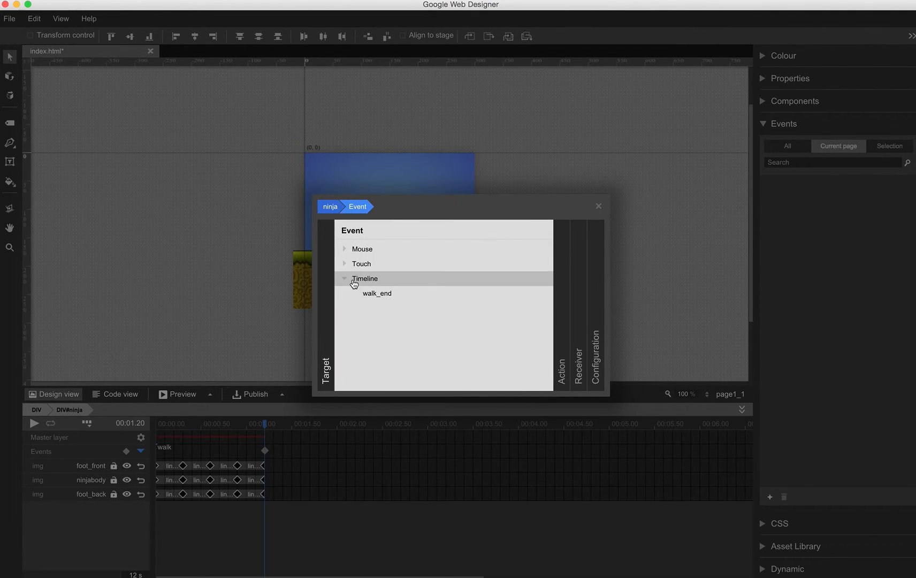
{"action": "left_click", "coordinate": [377, 296]}
{"action": "left_click", "coordinate": [377, 294]}
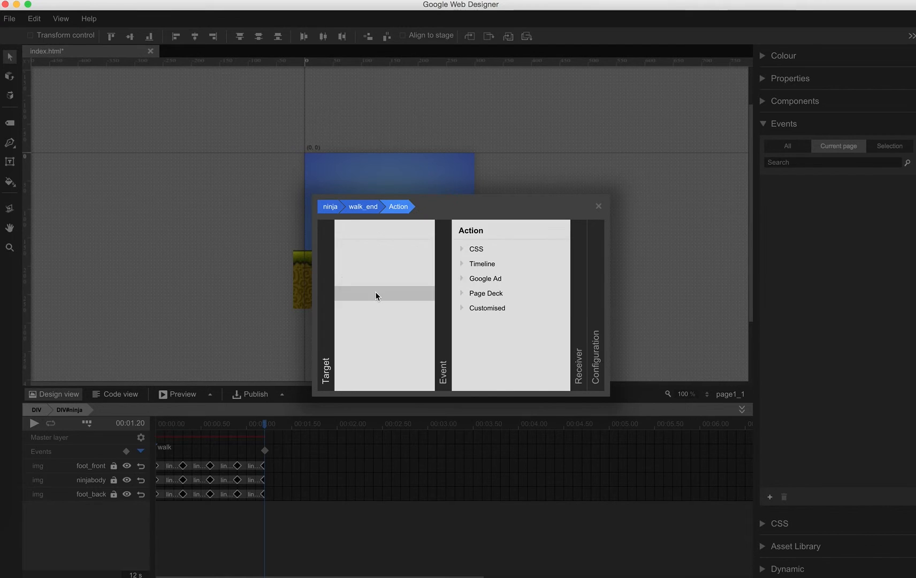
Set the walk_end action to the timeline's gotoAndPlay with ninja as receiver and the walk label, and save it.
{"action": "left_click", "coordinate": [381, 265]}
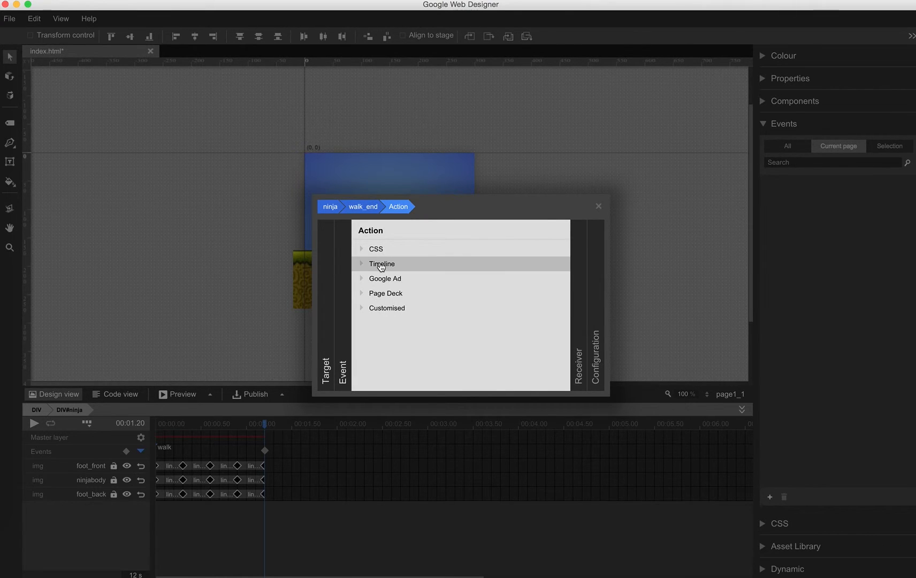
{"action": "left_click", "coordinate": [381, 265]}
{"action": "left_click", "coordinate": [396, 278]}
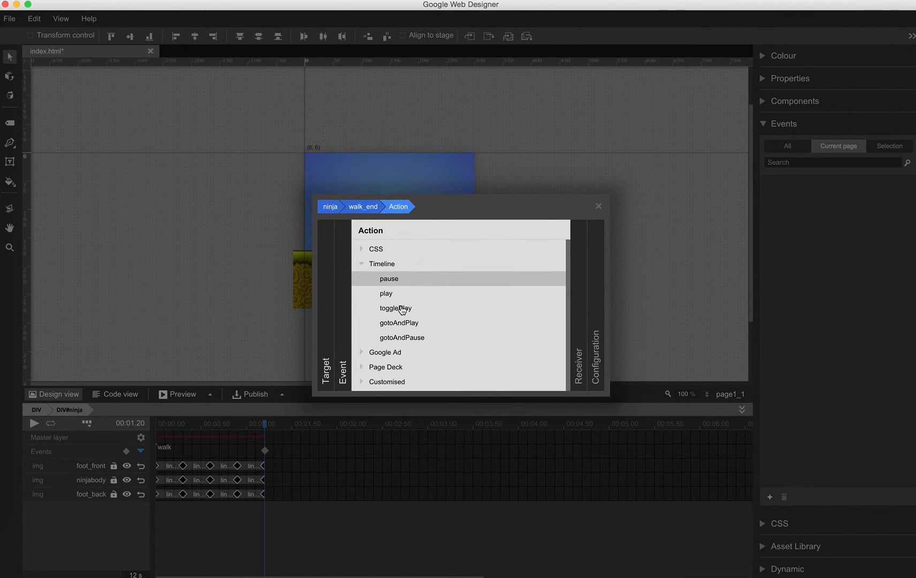
{"action": "left_click", "coordinate": [409, 322]}
{"action": "left_click", "coordinate": [409, 322]}
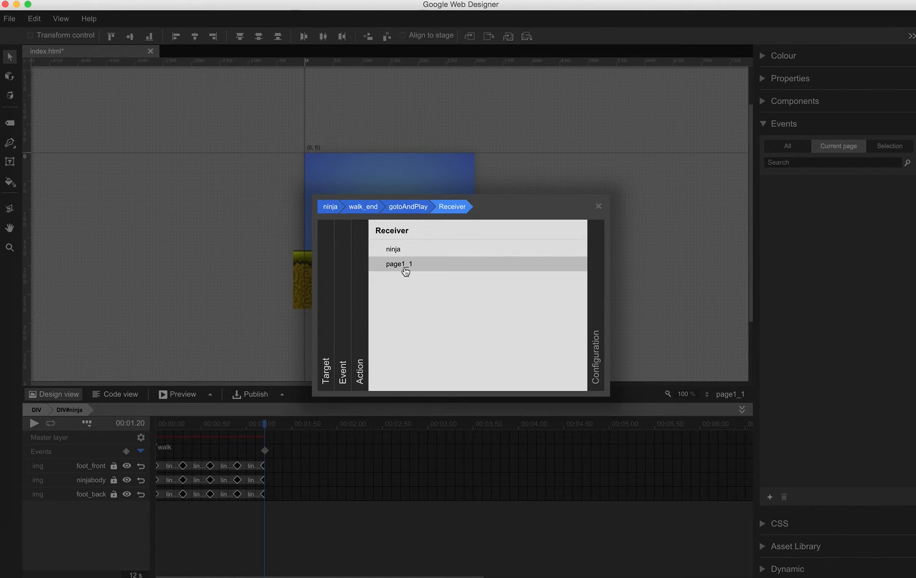
{"action": "left_click", "coordinate": [397, 251]}
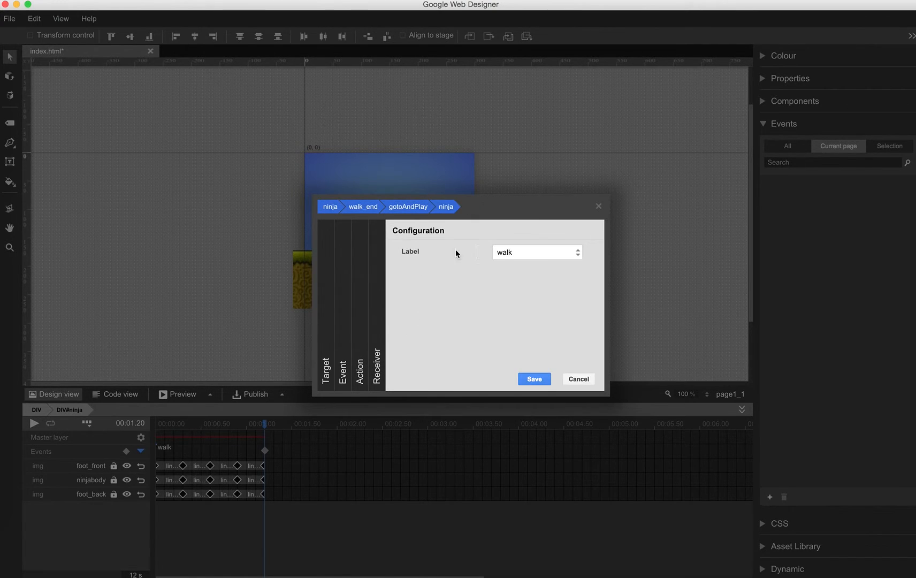
{"action": "left_click", "coordinate": [546, 252]}
{"action": "left_click", "coordinate": [548, 253]}
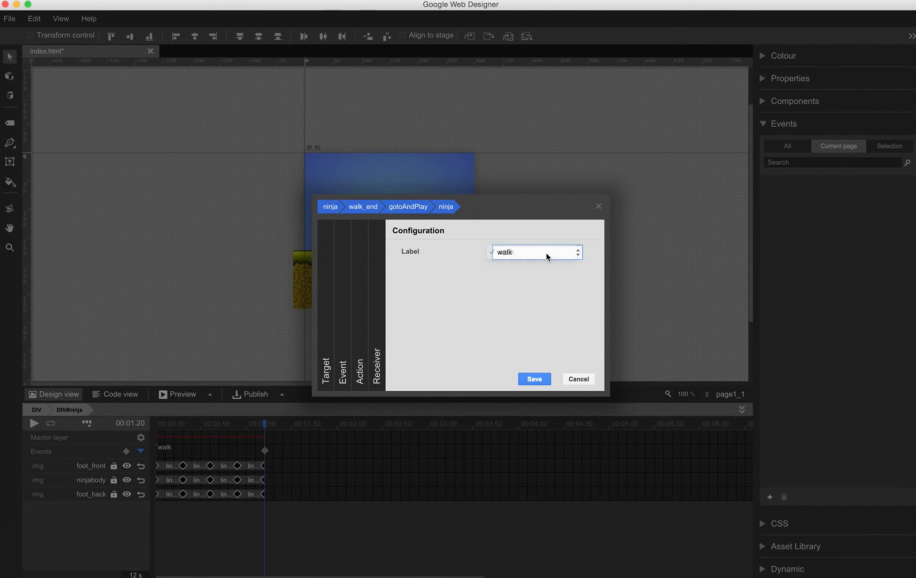
{"action": "left_click", "coordinate": [535, 379]}
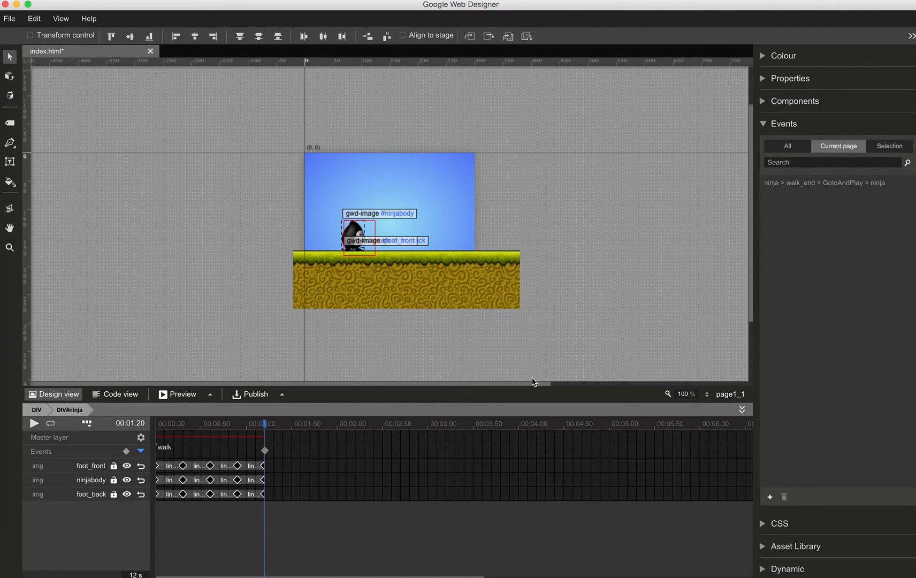
Preview the ad in the browser and start the game from the title screen to check the walk loop.
{"action": "left_click", "coordinate": [177, 397]}
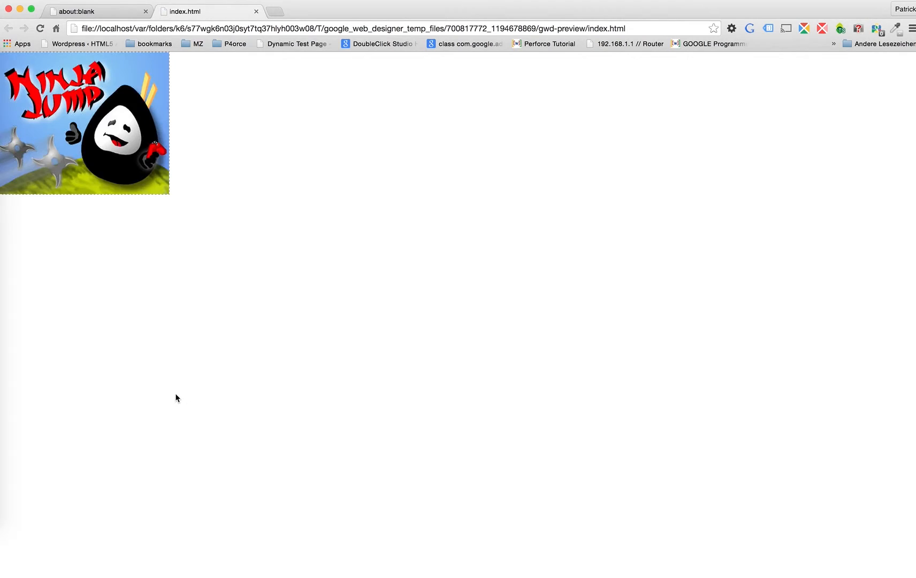
{"action": "left_click", "coordinate": [89, 139]}
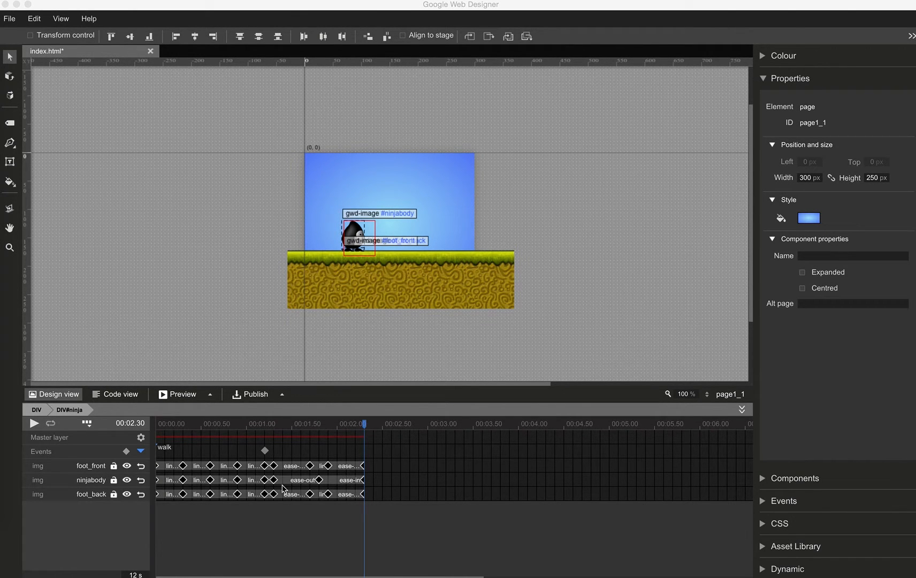
Scrub through the ninja timeline between the walk section and 2.40 s to review the jump animation.
{"action": "left_click", "coordinate": [366, 429]}
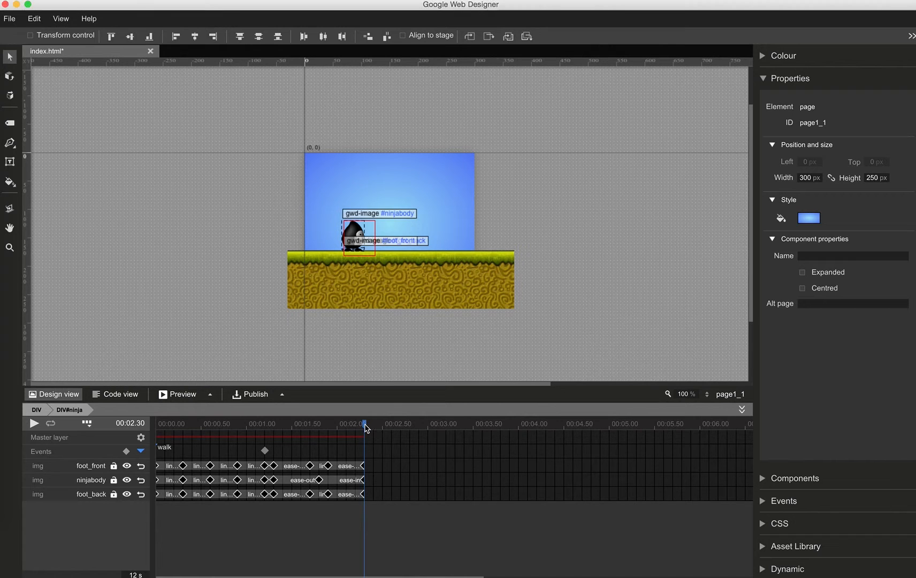
{"action": "left_click_drag", "start_coordinate": [365, 429], "coordinate": [323, 429]}
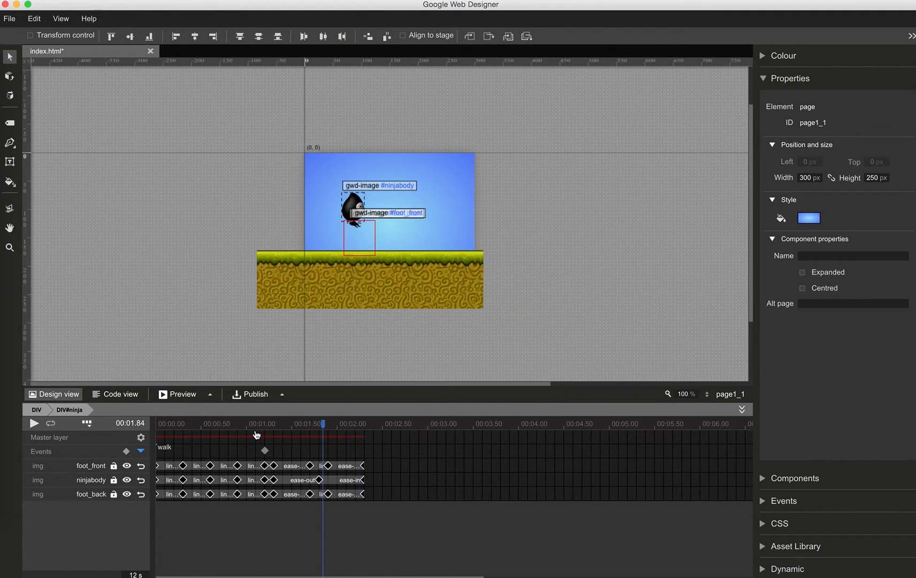
{"action": "left_click_drag", "start_coordinate": [257, 434], "coordinate": [372, 458]}
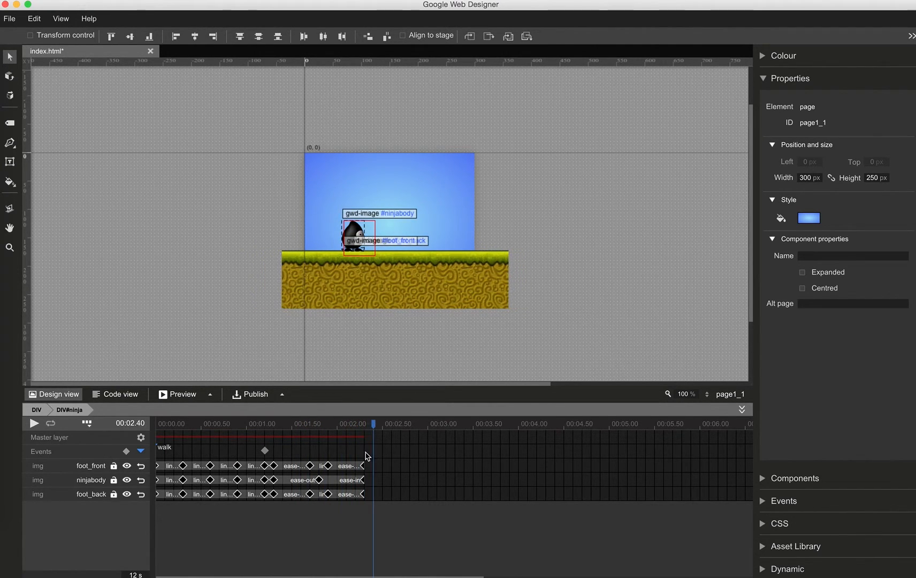
Add a label named "jump" at 1.30 s on the ninja timeline's events track.
{"action": "left_click", "coordinate": [275, 452]}
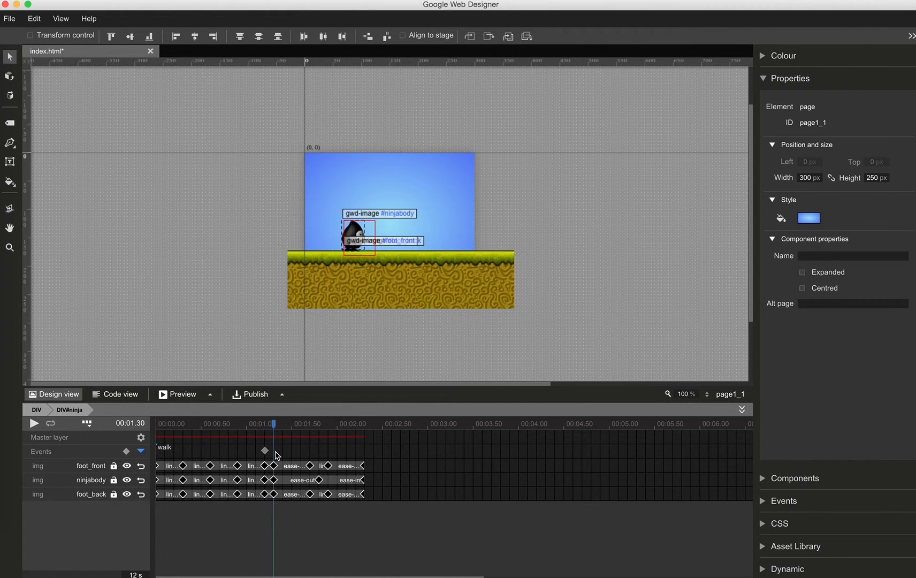
{"action": "right_click", "coordinate": [276, 455]}
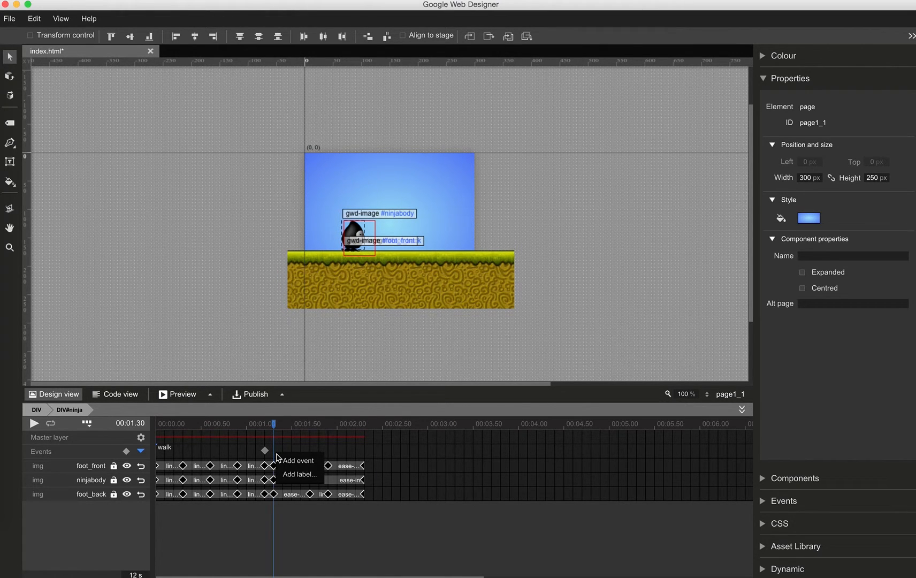
{"action": "left_click", "coordinate": [287, 474]}
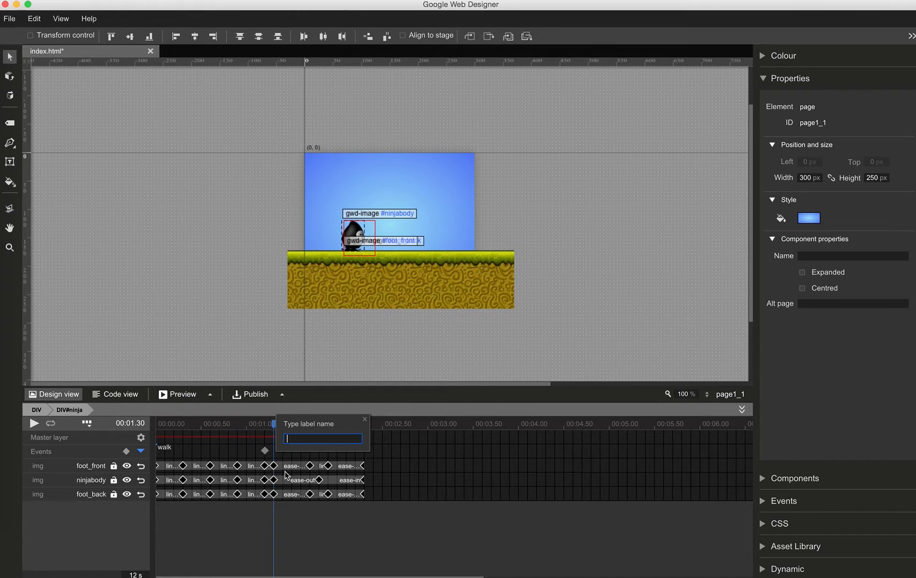
{"action": "type", "text": "jump"}
{"action": "key", "text": "Return"}
Add a timeline event at 2.30 s on the ninja timeline and name it "jump_end".
{"action": "left_click", "coordinate": [364, 451]}
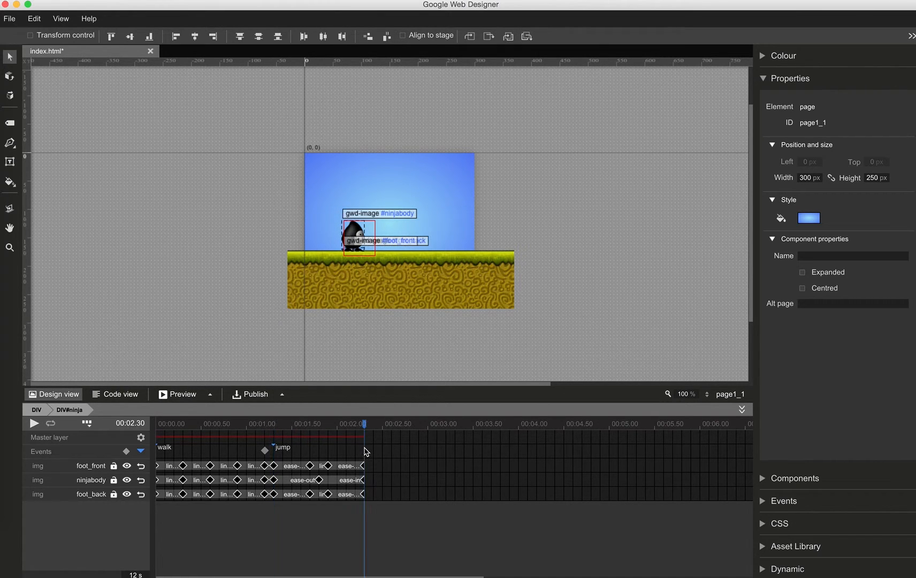
{"action": "right_click", "coordinate": [364, 451]}
{"action": "left_click", "coordinate": [375, 457]}
{"action": "right_click", "coordinate": [365, 453]}
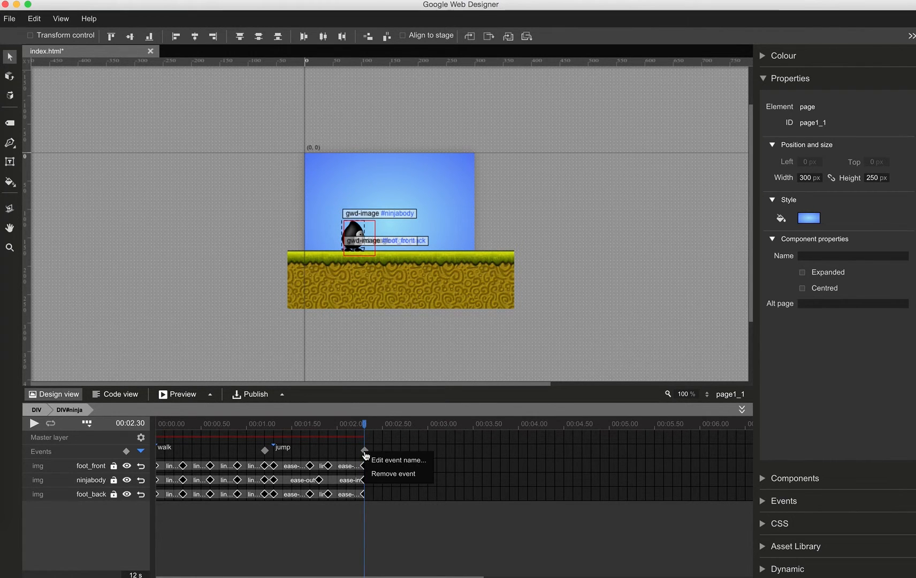
{"action": "left_click", "coordinate": [373, 460]}
{"action": "key", "text": "BackSpace"}
{"action": "key", "text": "BackSpace"}
{"action": "key", "text": "BackSpace"}
{"action": "key", "text": "BackSpace"}
{"action": "key", "text": "BackSpace"}
{"action": "key", "text": "BackSpace"}
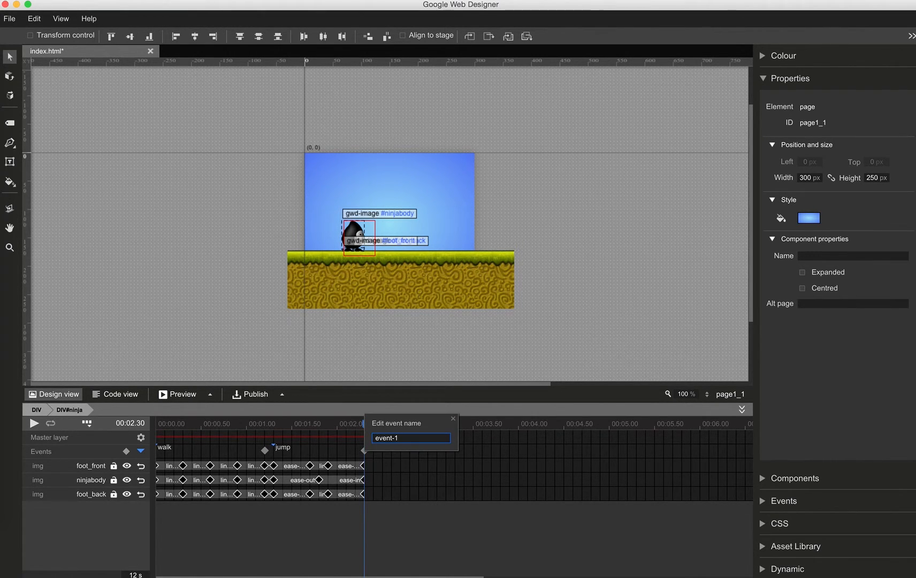
{"action": "type", "text": "jump_end"}
{"action": "key", "text": "Return"}
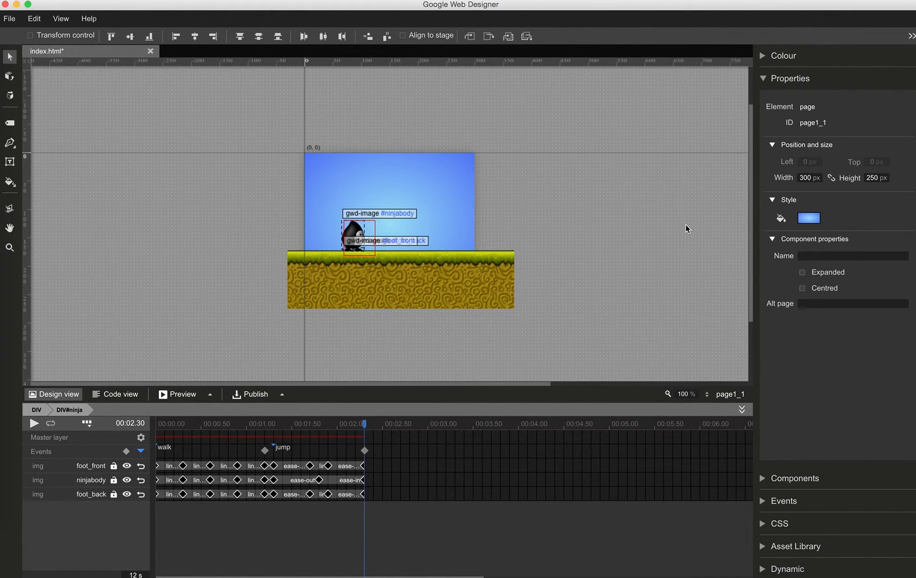
Add an event that makes the ninja go to and play its "walk" label when its timeline reaches jump_end.
{"action": "left_click", "coordinate": [764, 79]}
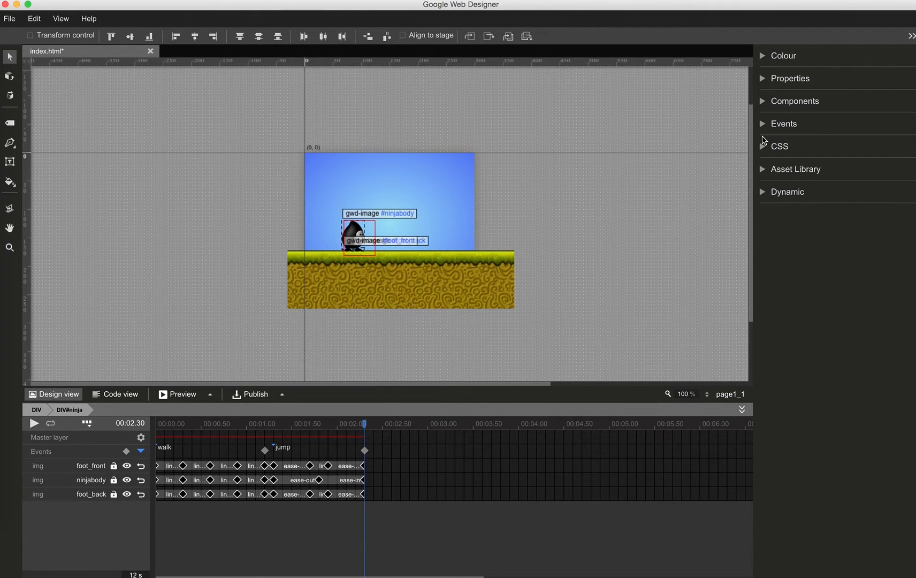
{"action": "left_click", "coordinate": [764, 124]}
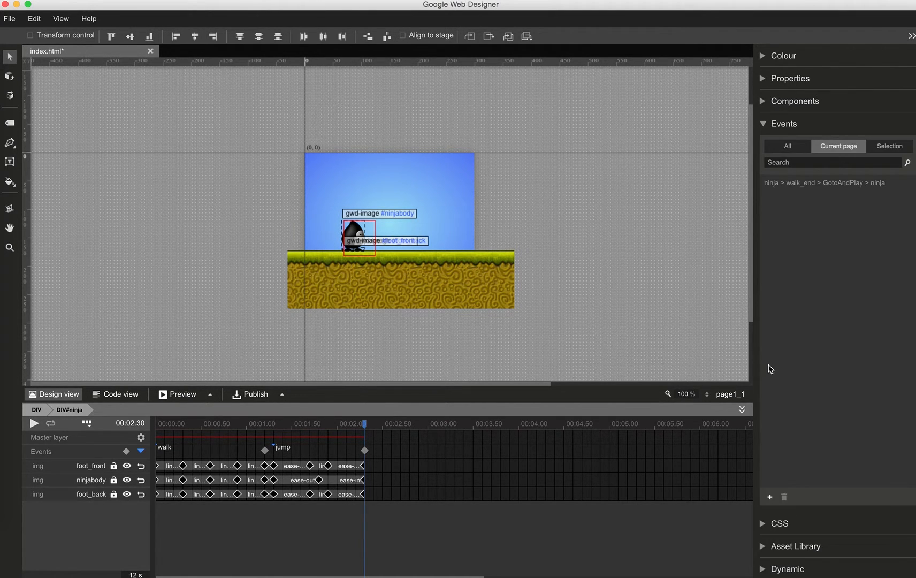
{"action": "left_click", "coordinate": [770, 497]}
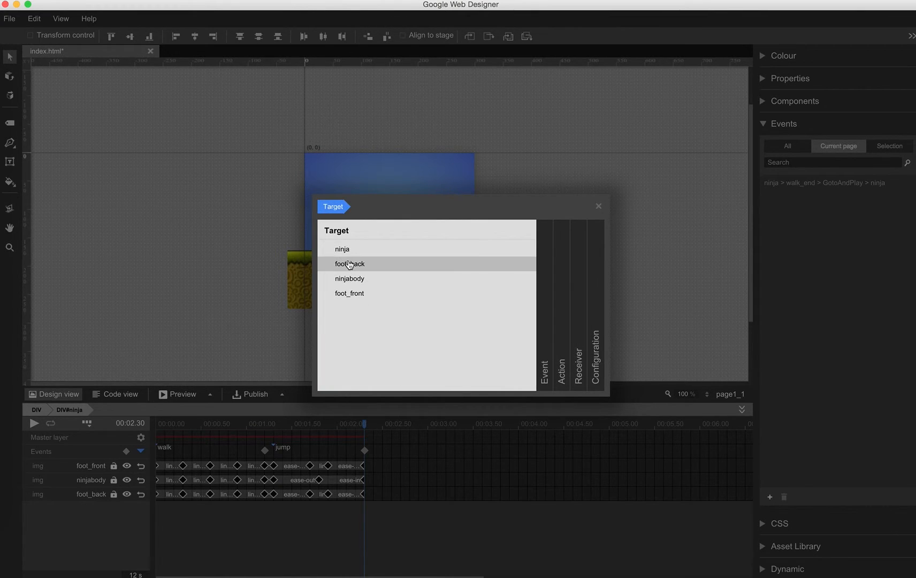
{"action": "left_click", "coordinate": [345, 253]}
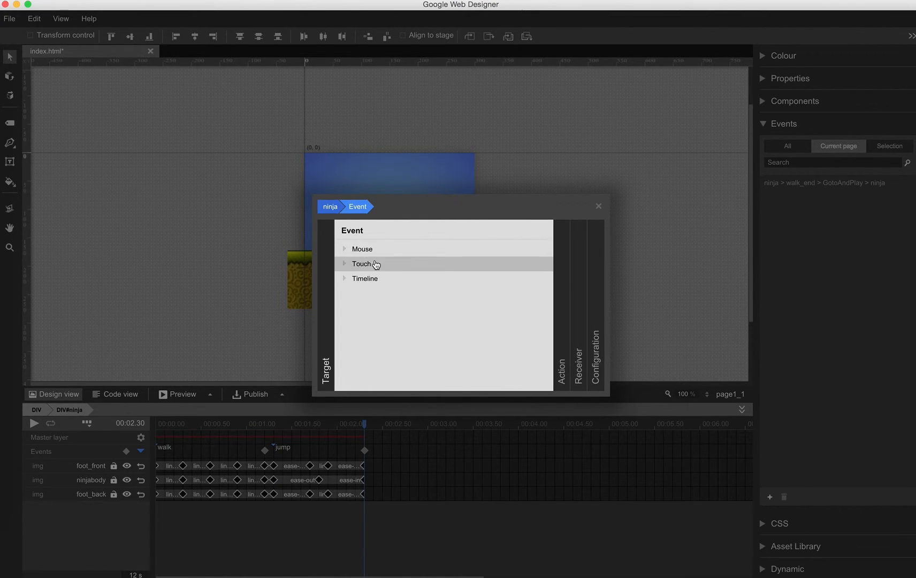
{"action": "left_click", "coordinate": [369, 280]}
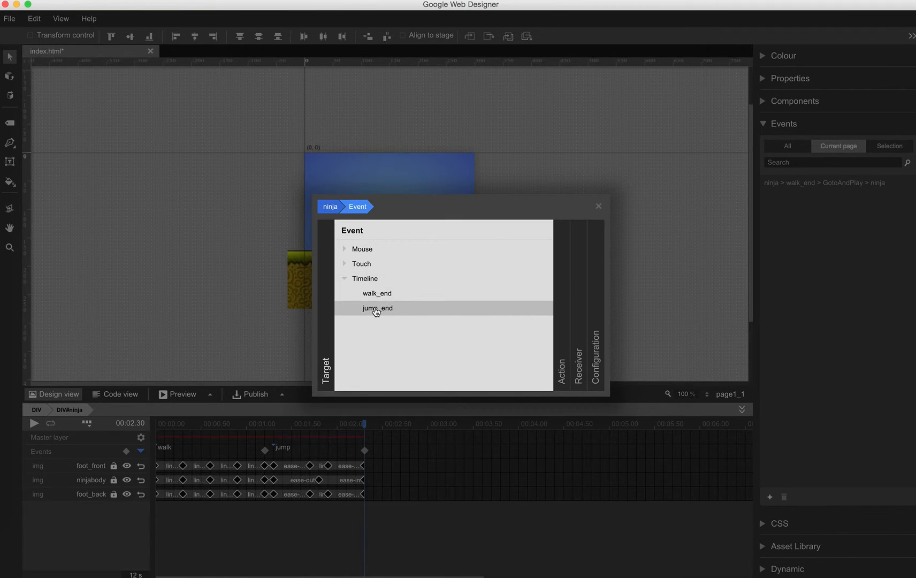
{"action": "left_click", "coordinate": [376, 309]}
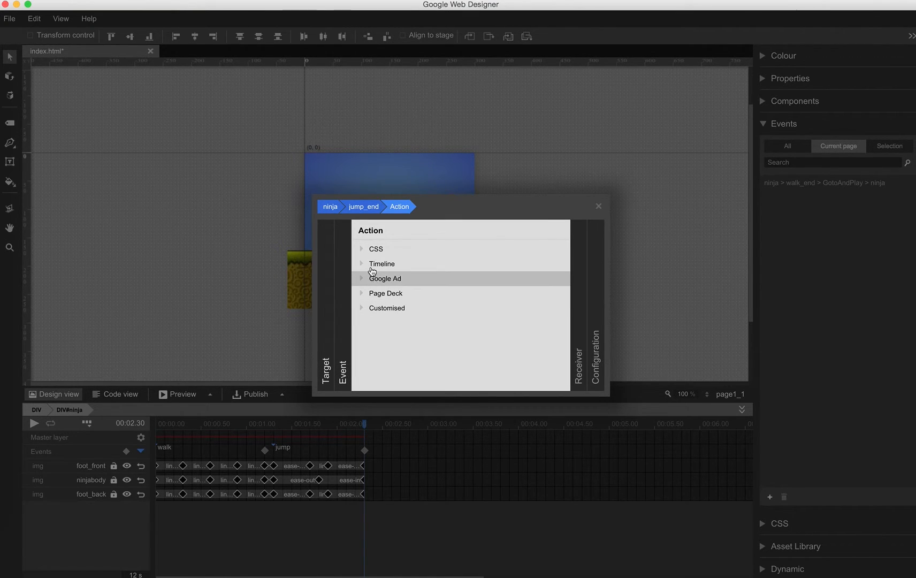
{"action": "left_click", "coordinate": [371, 264]}
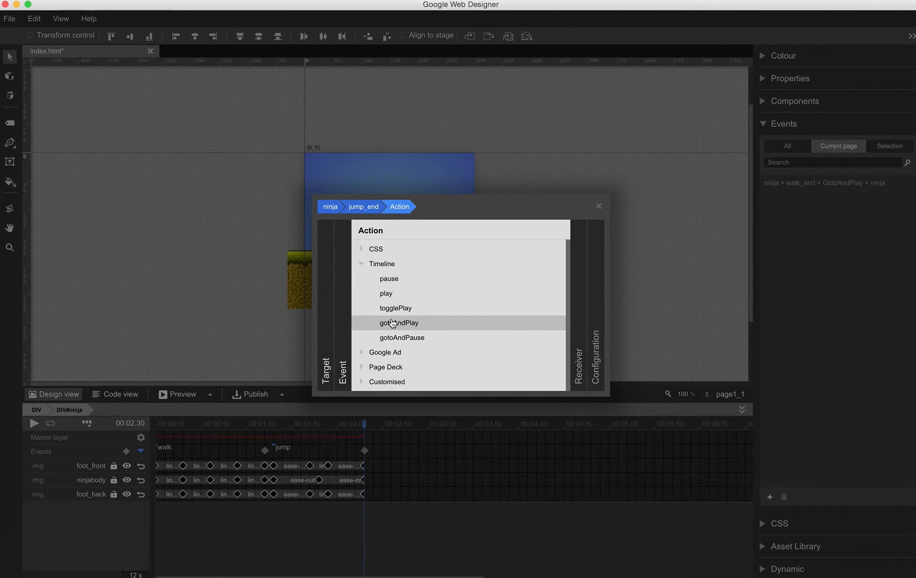
{"action": "left_click", "coordinate": [393, 323]}
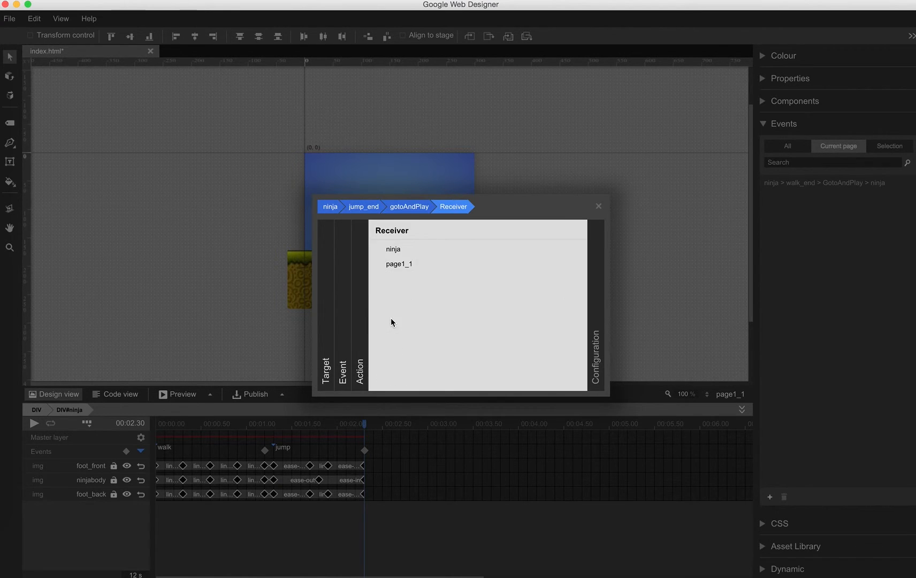
{"action": "left_click", "coordinate": [393, 250]}
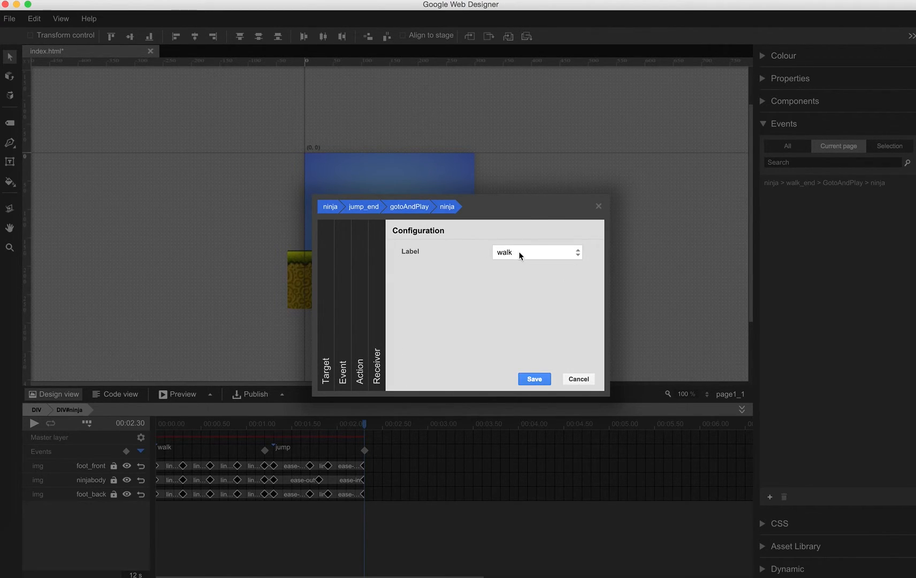
{"action": "left_click", "coordinate": [534, 379]}
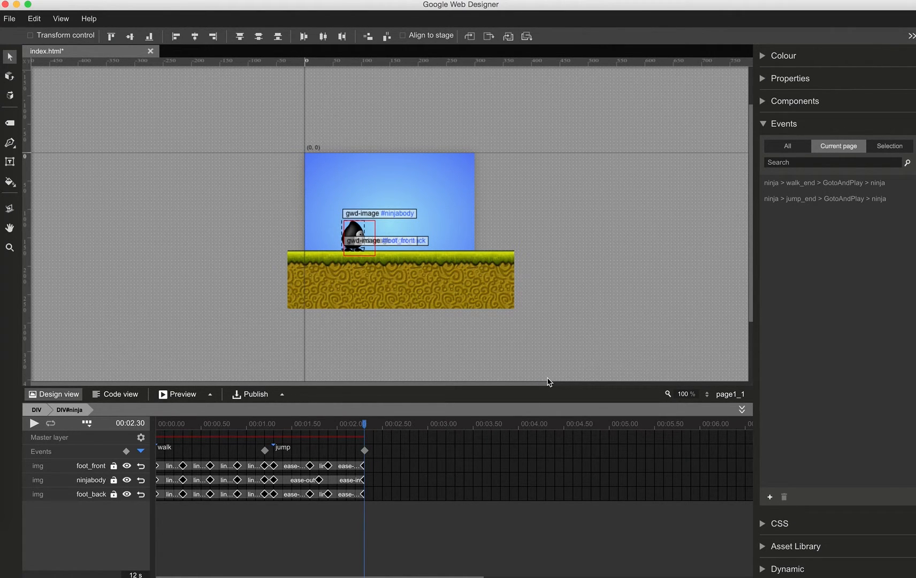
Return from the ninja div to the game page and place a Tap Area component at about 38 px left, 56 px top.
{"action": "left_click", "coordinate": [37, 409]}
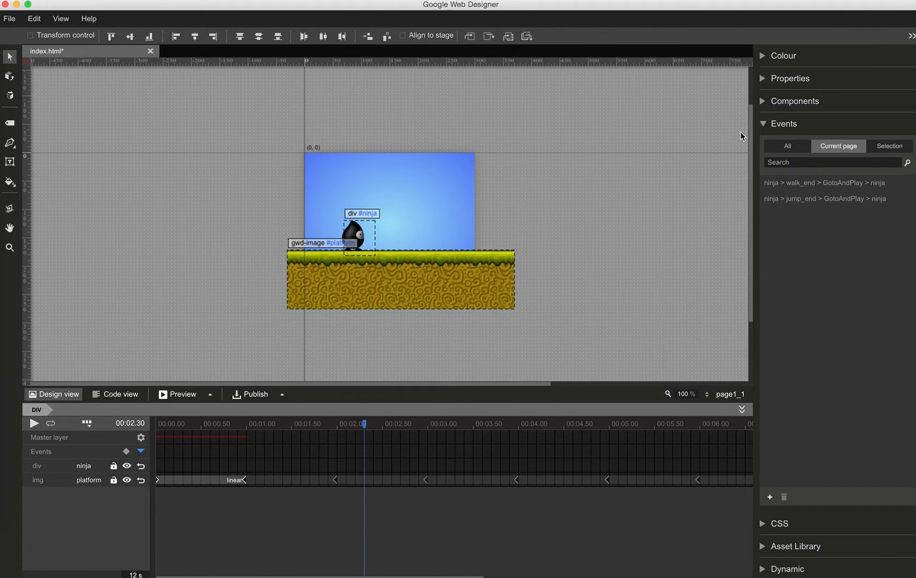
{"action": "left_click", "coordinate": [766, 125]}
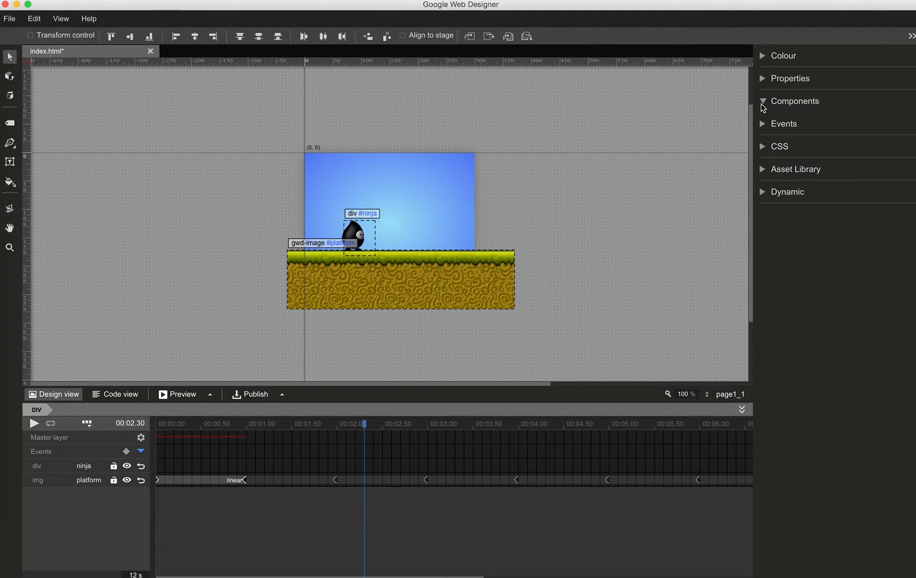
{"action": "left_click", "coordinate": [762, 101]}
{"action": "left_click_drag", "start_coordinate": [789, 128], "coordinate": [326, 184]}
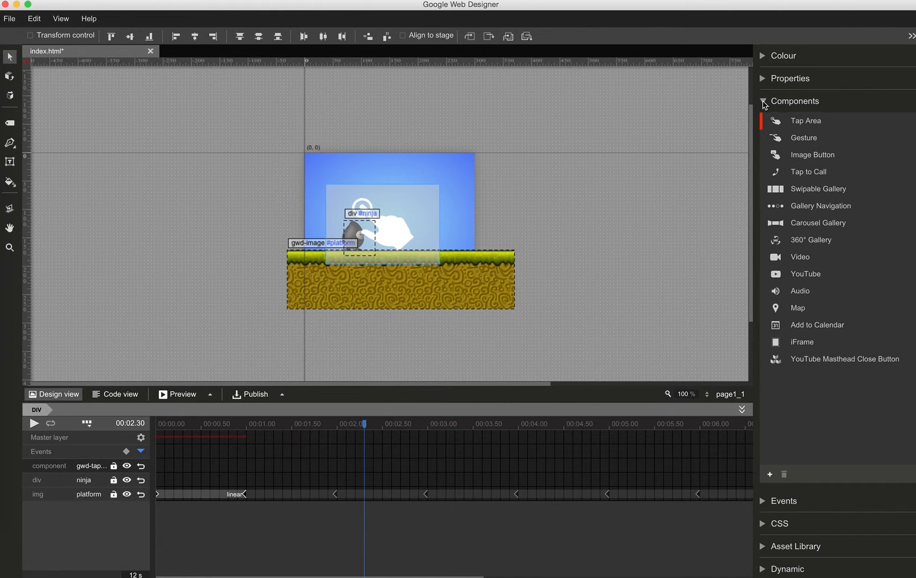
Set the new tap area's ID to "jumpbutton".
{"action": "left_click", "coordinate": [765, 102]}
{"action": "left_click", "coordinate": [762, 78]}
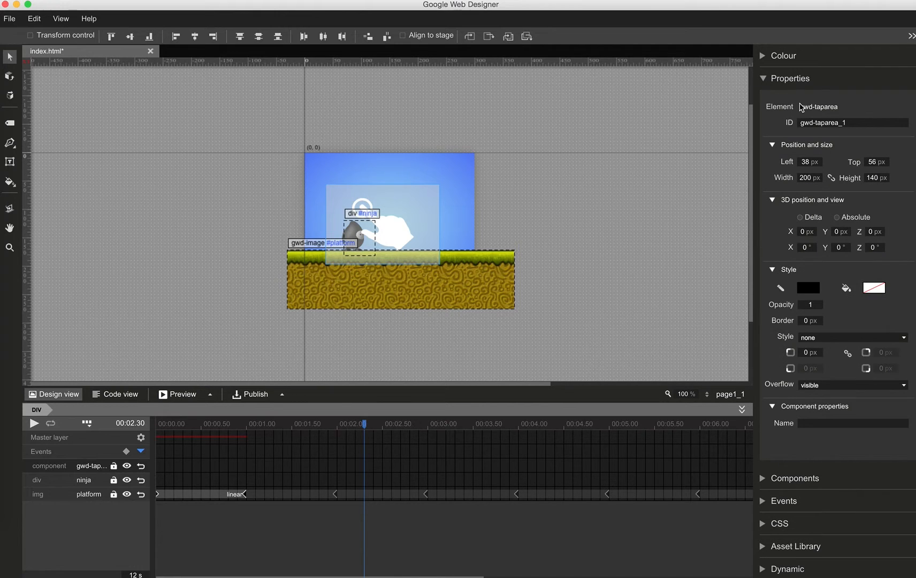
{"action": "left_click_drag", "start_coordinate": [848, 125], "coordinate": [762, 135]}
{"action": "left_click_drag", "start_coordinate": [848, 123], "coordinate": [799, 123]}
{"action": "key", "text": "BackSpace"}
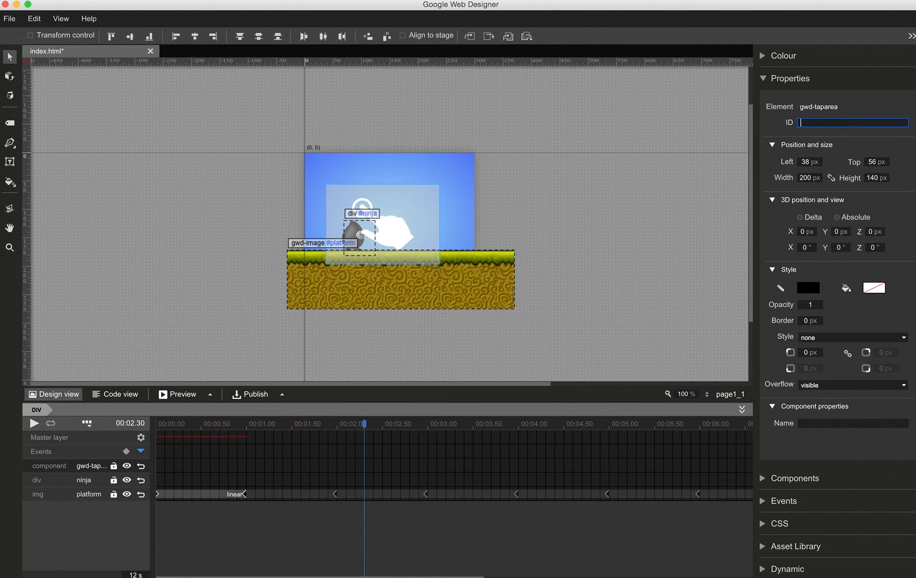
{"action": "type", "text": "jumpbutton"}
{"action": "key", "text": "Tab"}
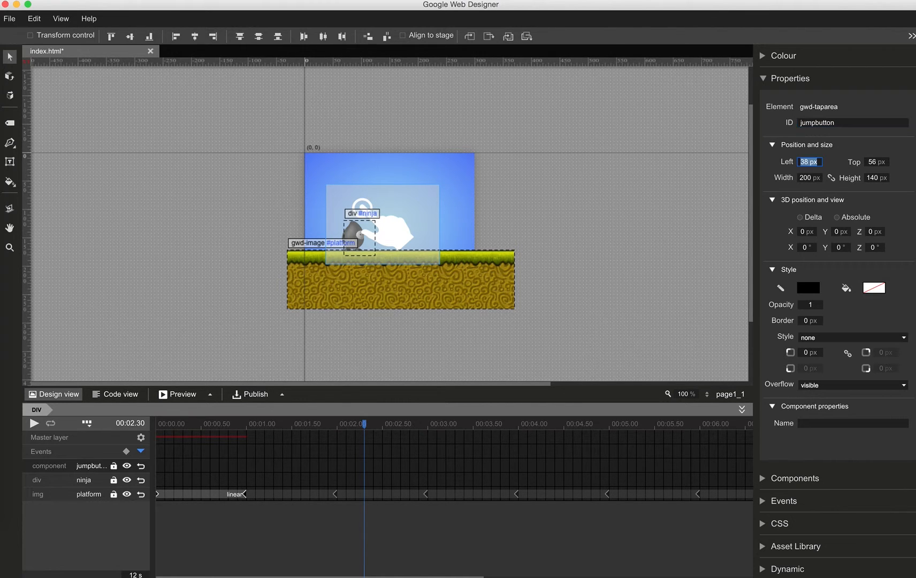
Position the jumpbutton tap area at left 0 px and top 0 px and size it to 300 × 250 px.
{"action": "type", "text": "0"}
{"action": "key", "text": "Tab"}
{"action": "type", "text": "0"}
{"action": "key", "text": "Return"}
{"action": "left_click", "coordinate": [810, 177]}
{"action": "type", "text": "250"}
{"action": "key", "text": "Tab"}
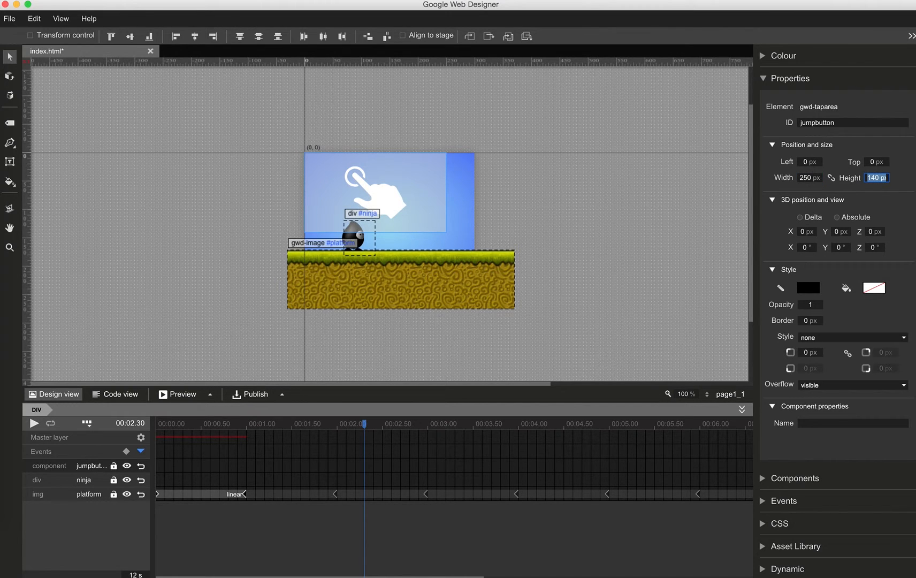
{"action": "left_click", "coordinate": [808, 179]}
{"action": "type", "text": "300"}
{"action": "key", "text": "Tab"}
{"action": "type", "text": "250"}
{"action": "key", "text": "Return"}
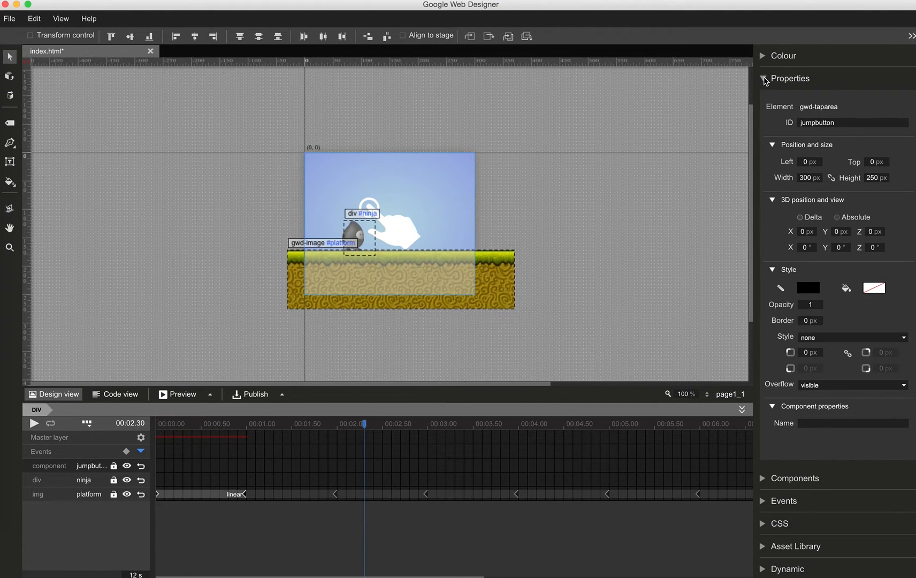
Add a Touch/Click event on jumpbutton that runs gotoAndPlay on the ninja with the label "jump".
{"action": "left_click", "coordinate": [764, 79]}
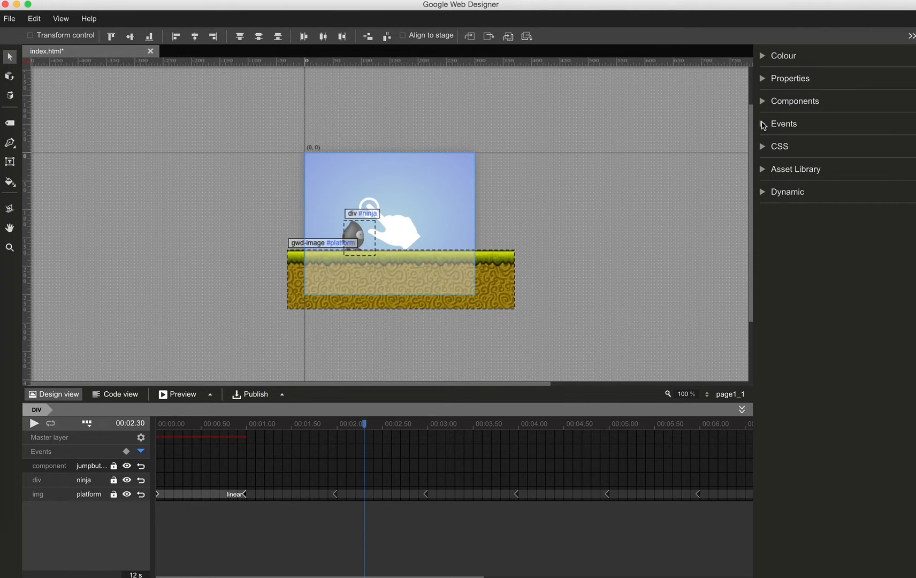
{"action": "left_click", "coordinate": [764, 125]}
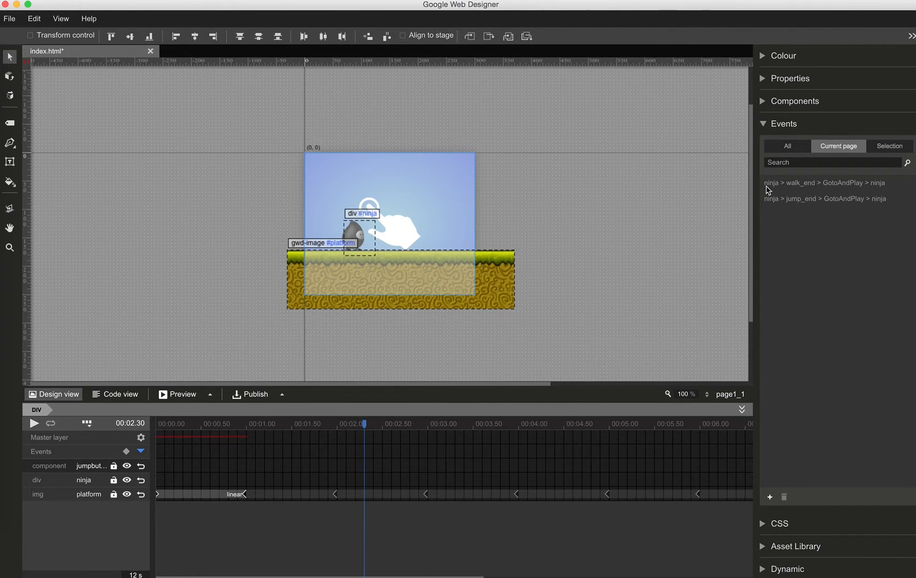
{"action": "left_click", "coordinate": [769, 498]}
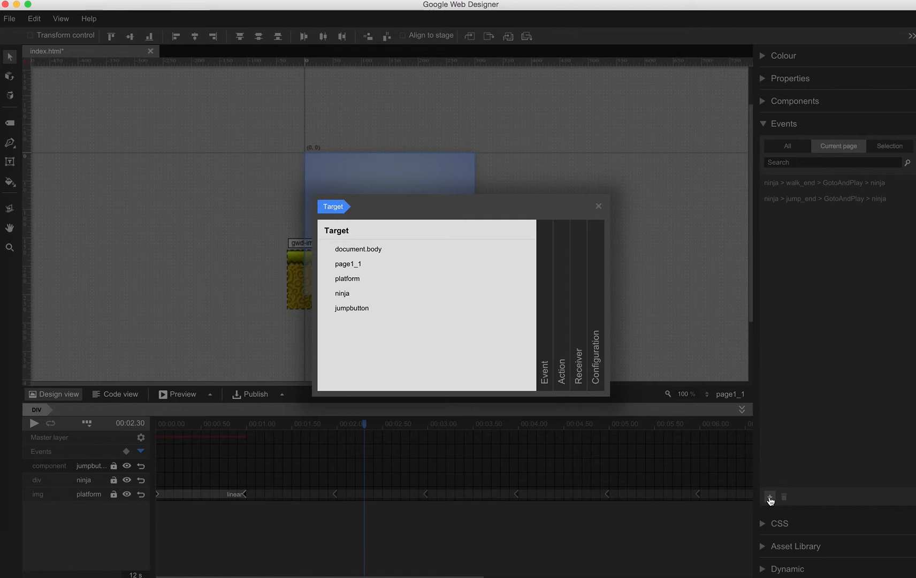
{"action": "left_click", "coordinate": [357, 310]}
{"action": "left_click", "coordinate": [358, 280]}
{"action": "left_click", "coordinate": [375, 296]}
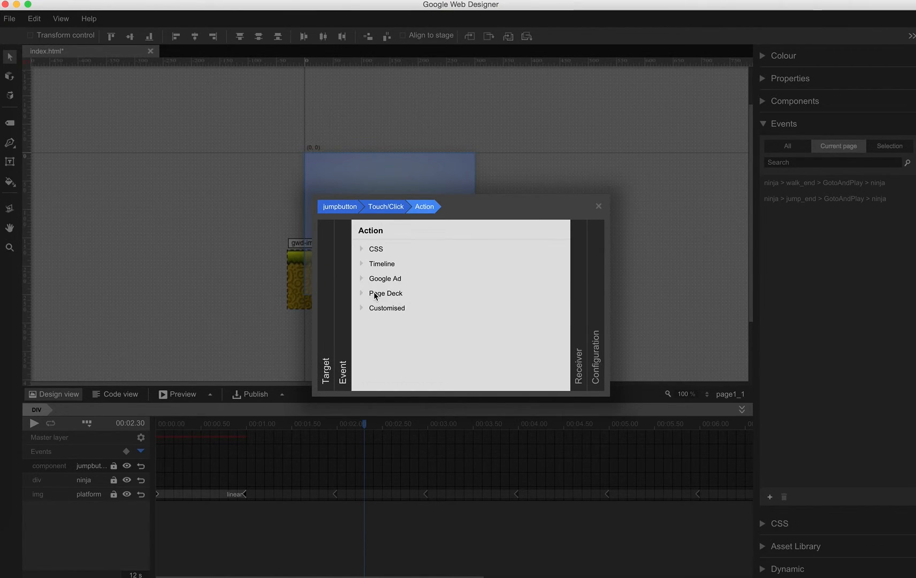
{"action": "left_click", "coordinate": [376, 265]}
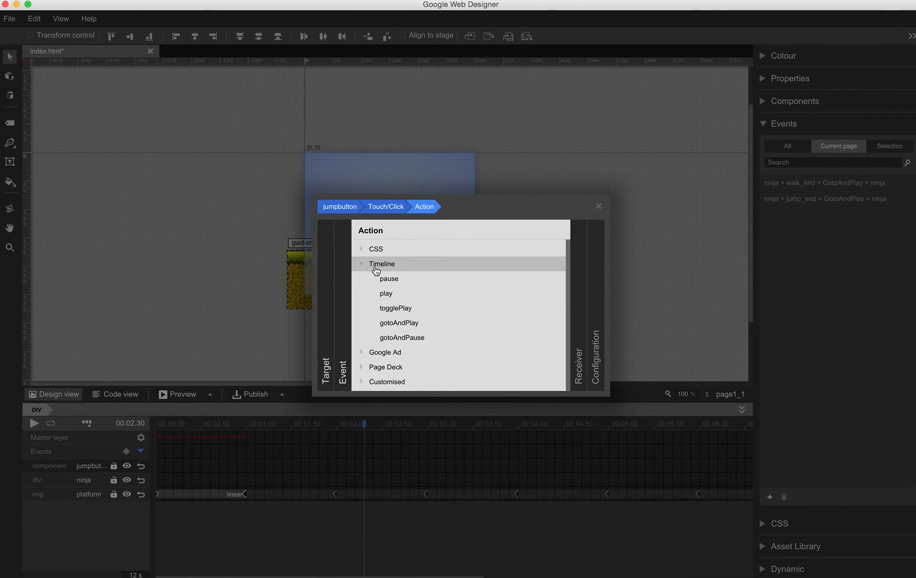
{"action": "left_click", "coordinate": [397, 324]}
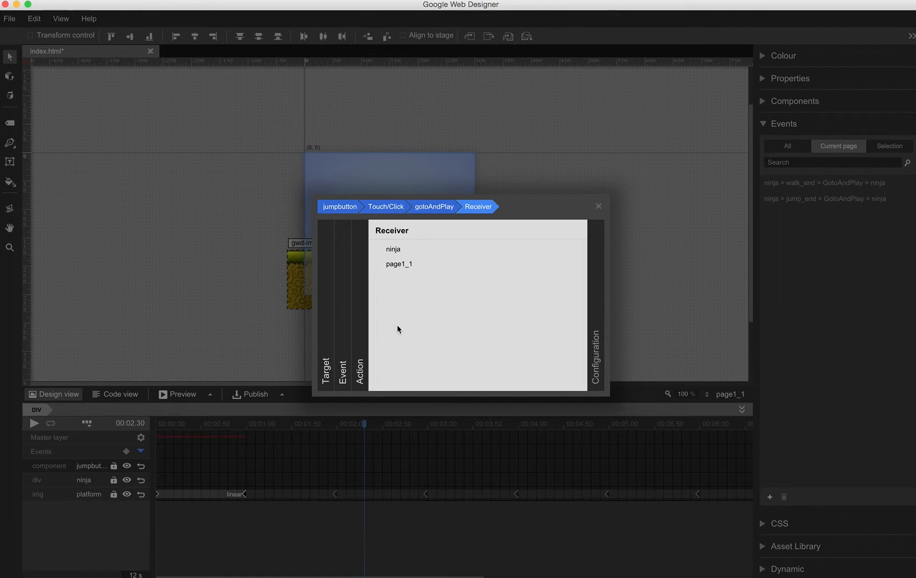
{"action": "left_click", "coordinate": [398, 248]}
{"action": "left_click", "coordinate": [508, 254]}
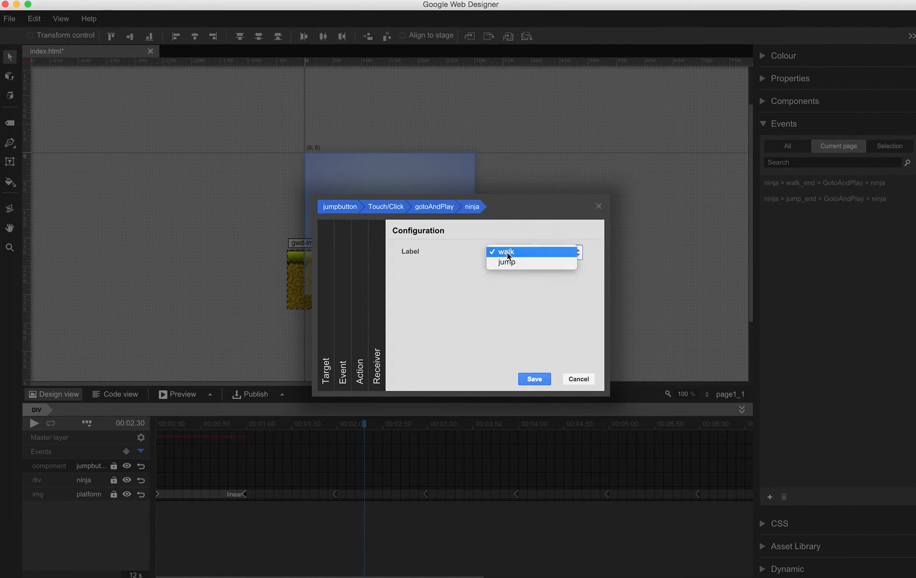
{"action": "left_click", "coordinate": [508, 262]}
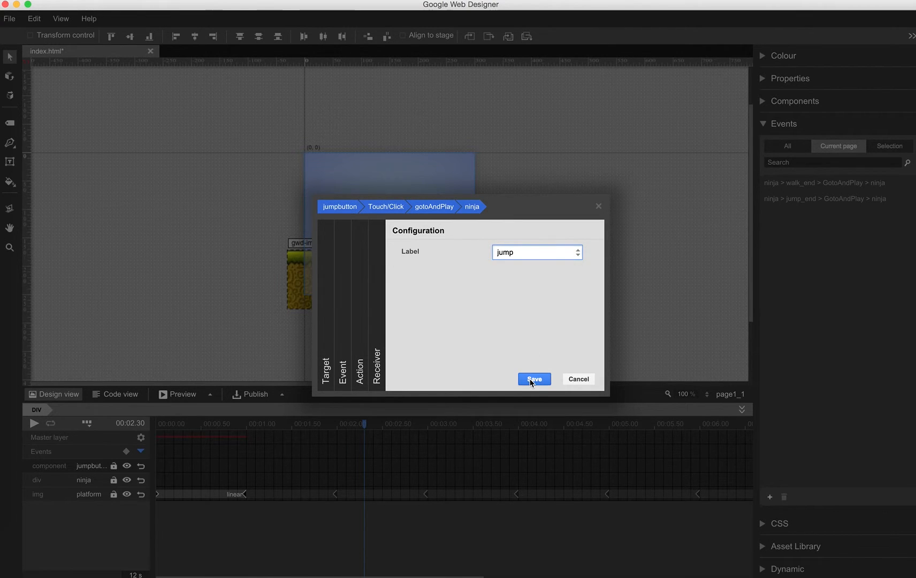
{"action": "left_click", "coordinate": [532, 379]}
Preview the ad in the browser, start the game from the title screen and tap the game area repeatedly to test the jump.
{"action": "left_click", "coordinate": [182, 394]}
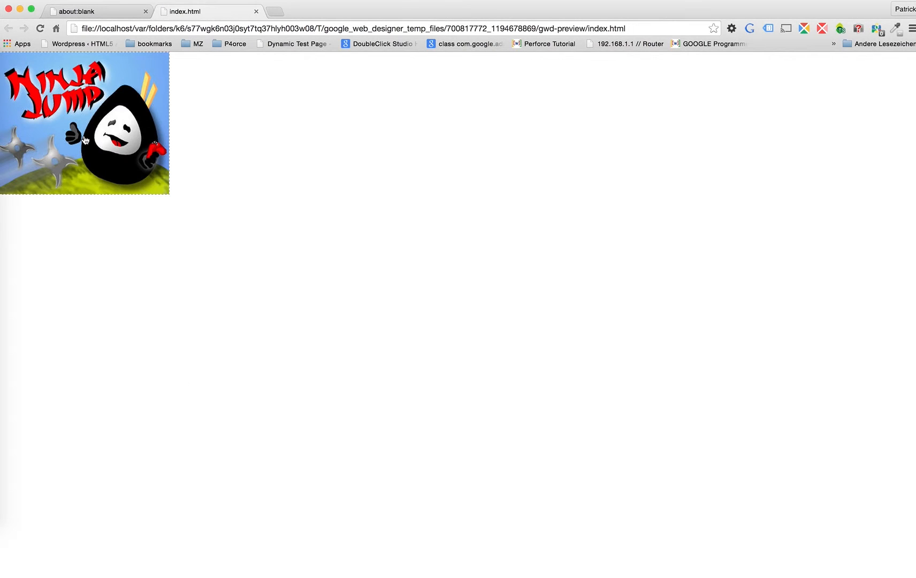
{"action": "left_click", "coordinate": [84, 140]}
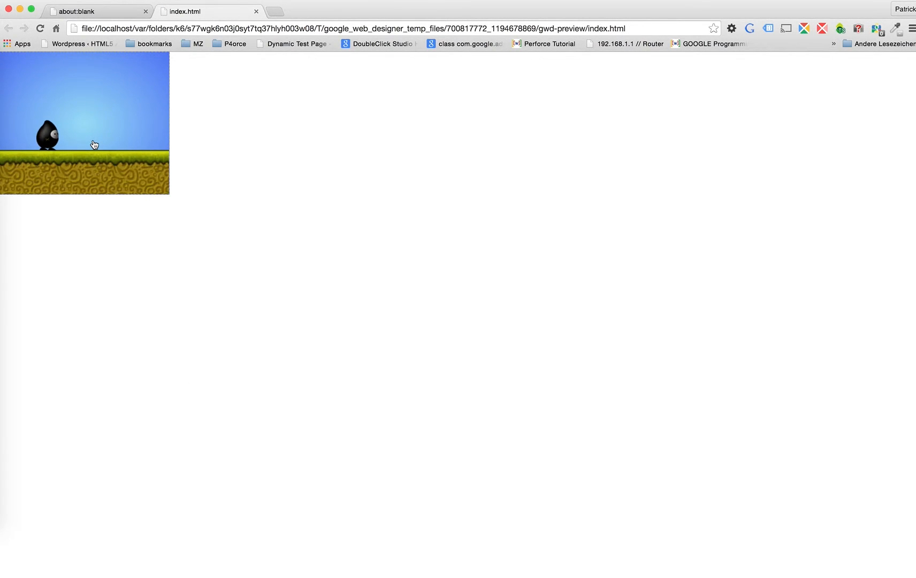
{"action": "left_click", "coordinate": [94, 144]}
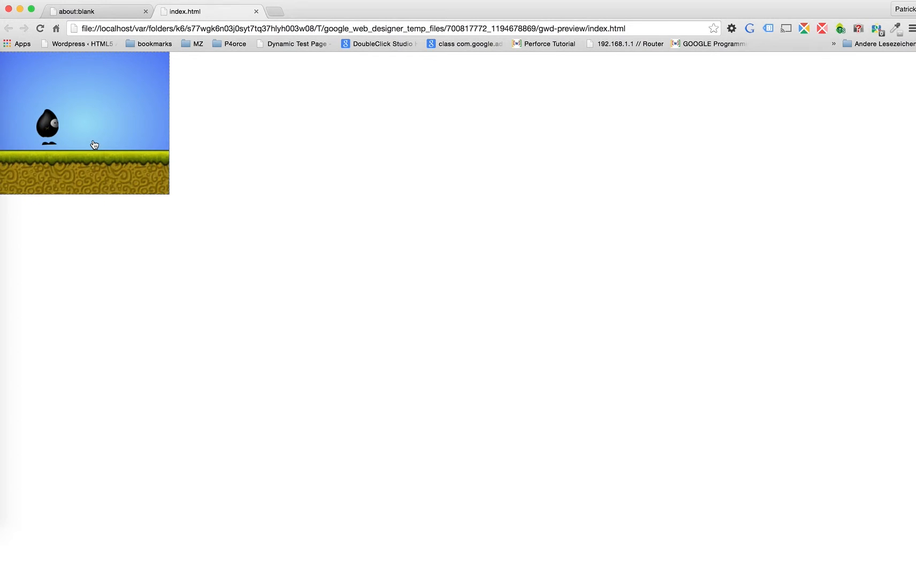
{"action": "left_click", "coordinate": [84, 141]}
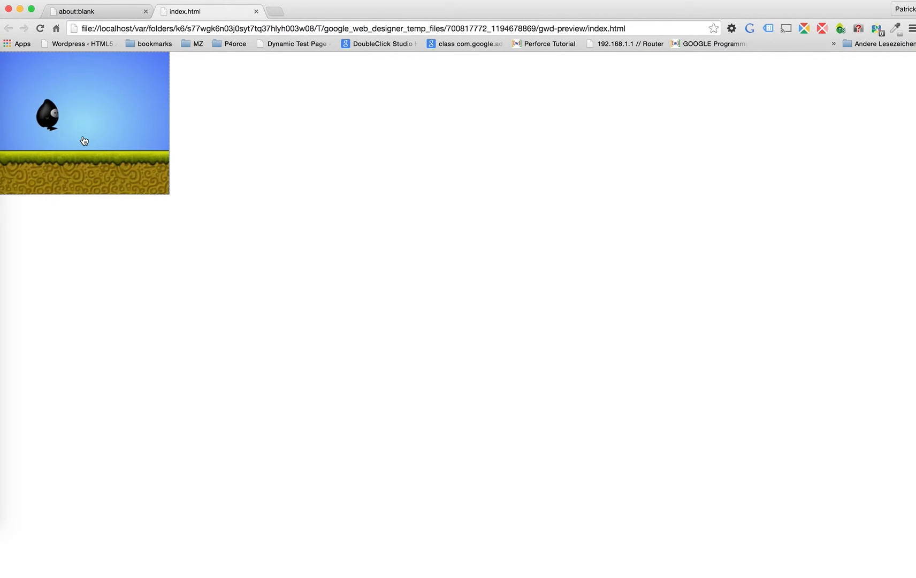
{"action": "left_click", "coordinate": [84, 140]}
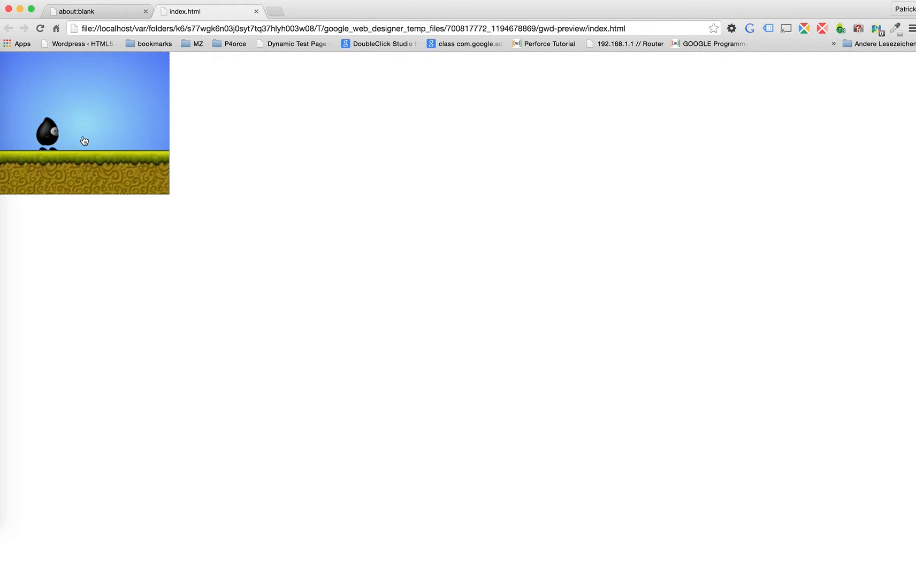
{"action": "left_click", "coordinate": [84, 140]}
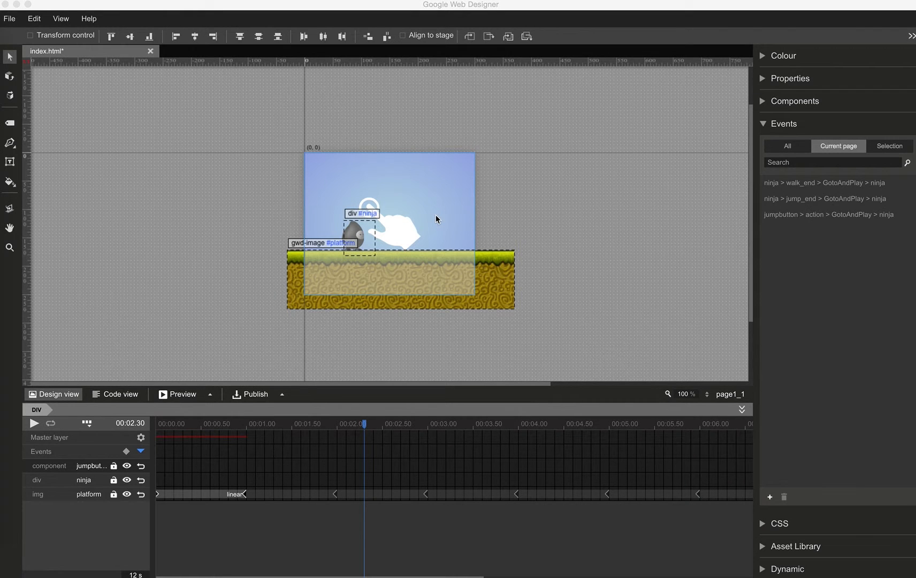
Hide the jumpbutton tap area and draw a full-width div of about 300 × 26 px across the stage at ninja height.
{"action": "left_click", "coordinate": [435, 210]}
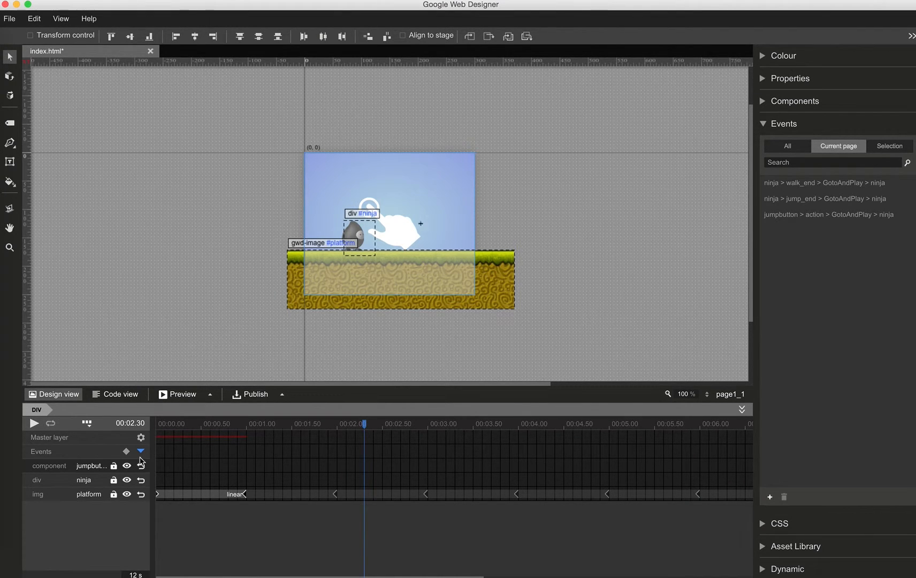
{"action": "left_click", "coordinate": [128, 467]}
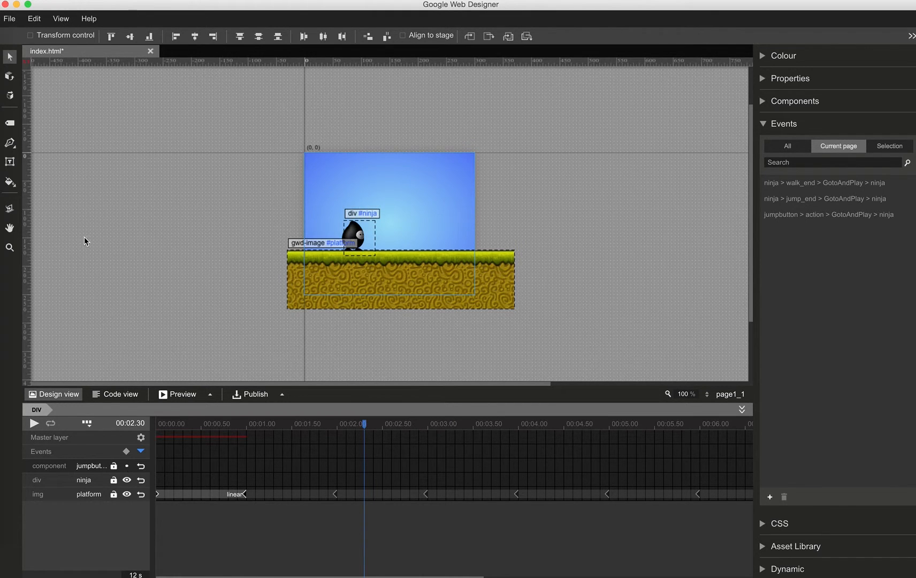
{"action": "left_click", "coordinate": [10, 124]}
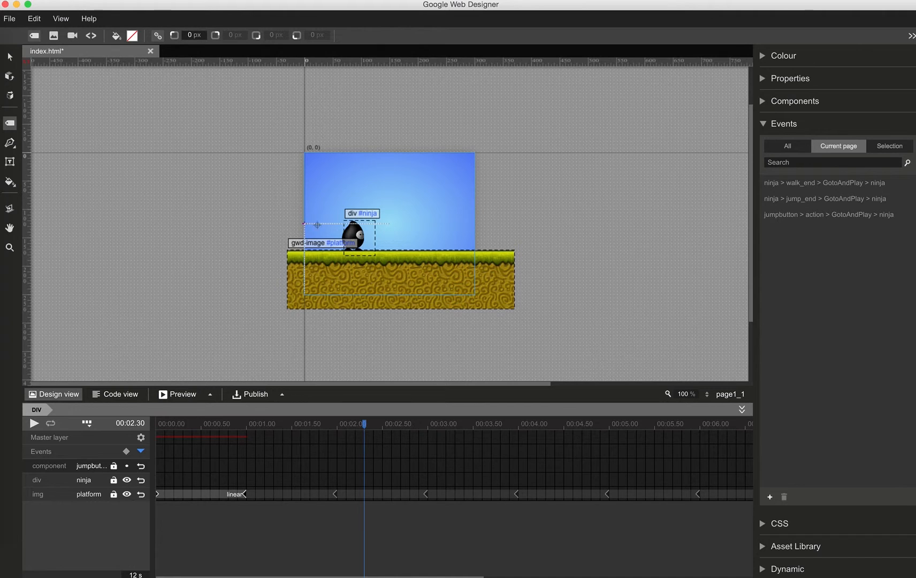
{"action": "left_click_drag", "start_coordinate": [305, 223], "coordinate": [478, 237]}
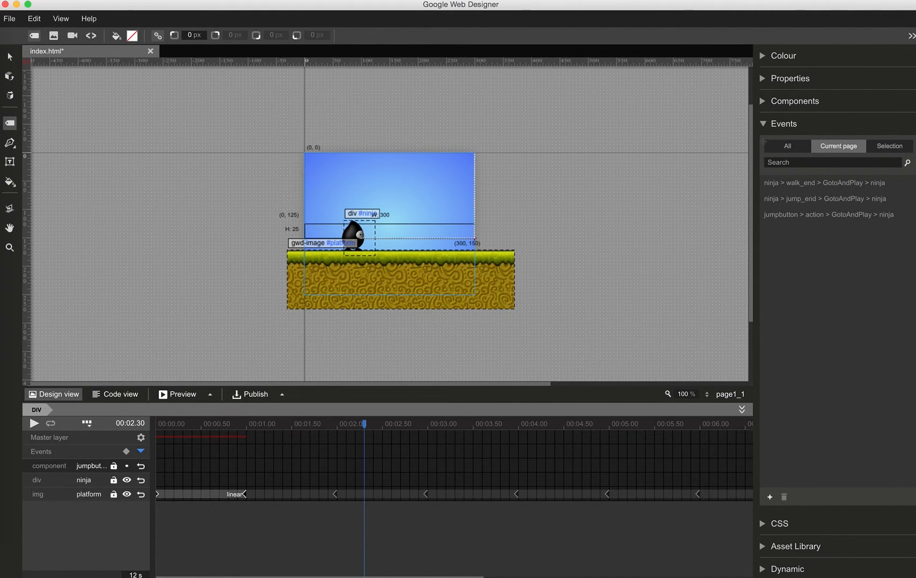
Set the new div's ID to "ninjastar_x".
{"action": "left_click", "coordinate": [763, 123]}
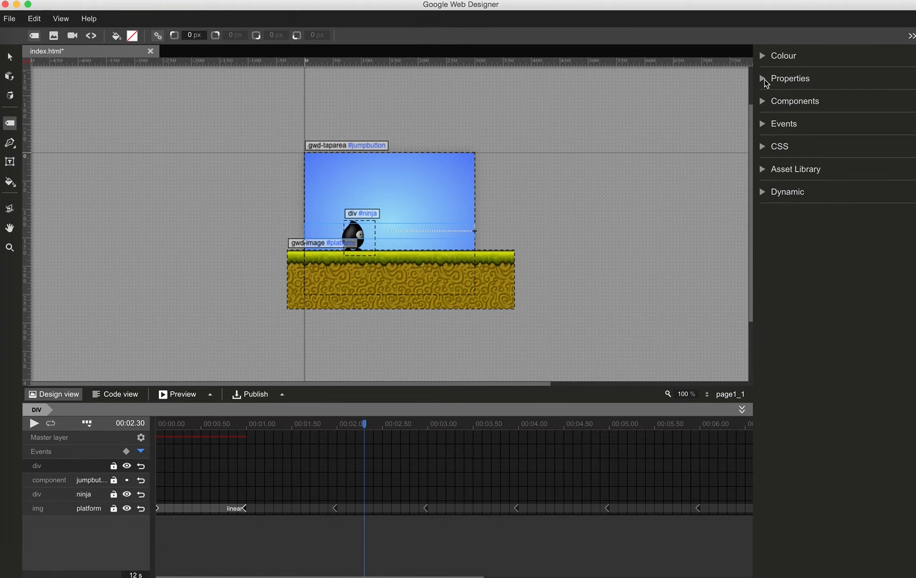
{"action": "left_click", "coordinate": [765, 80]}
{"action": "left_click", "coordinate": [815, 122]}
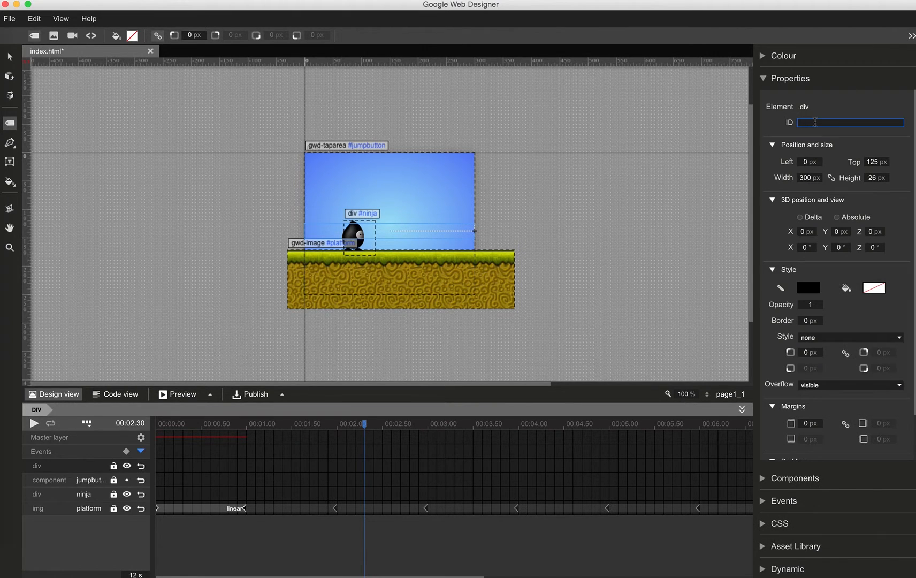
{"action": "type", "text": "ninjastar_"}
{"action": "key", "text": "shift+Left"}
{"action": "key", "text": "shift+Left"}
Set the ninjastar_x div's height to 20 px and its top position to 140 px.
{"action": "key", "text": "Tab"}
{"action": "key", "text": "Tab"}
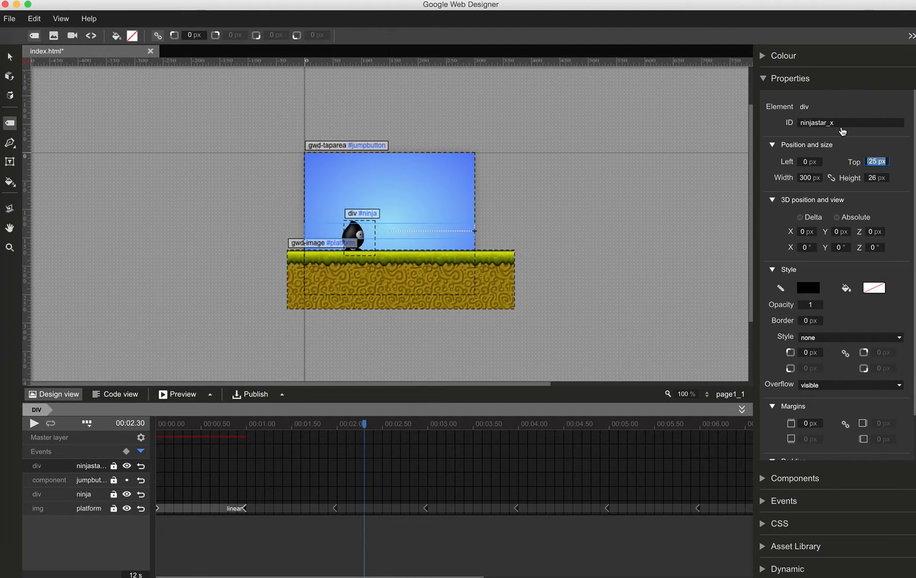
{"action": "type", "text": "130"}
{"action": "key", "text": "Return"}
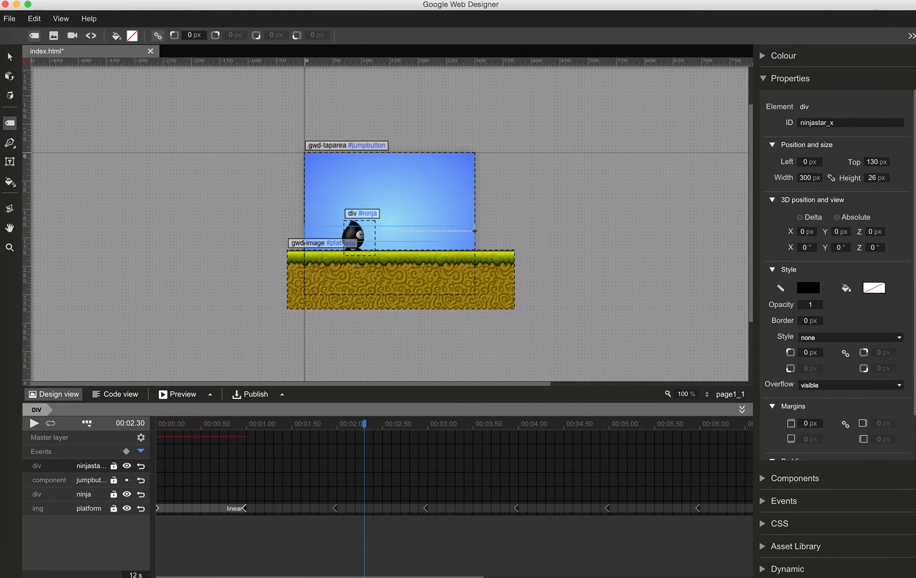
{"action": "key", "text": "Up"}
{"action": "key", "text": "Up"}
{"action": "left_click", "coordinate": [872, 178]}
{"action": "type", "text": "20"}
{"action": "key", "text": "Return"}
{"action": "left_click", "coordinate": [876, 162]}
{"action": "type", "text": "140"}
{"action": "key", "text": "Return"}
{"action": "left_click", "coordinate": [763, 78]}
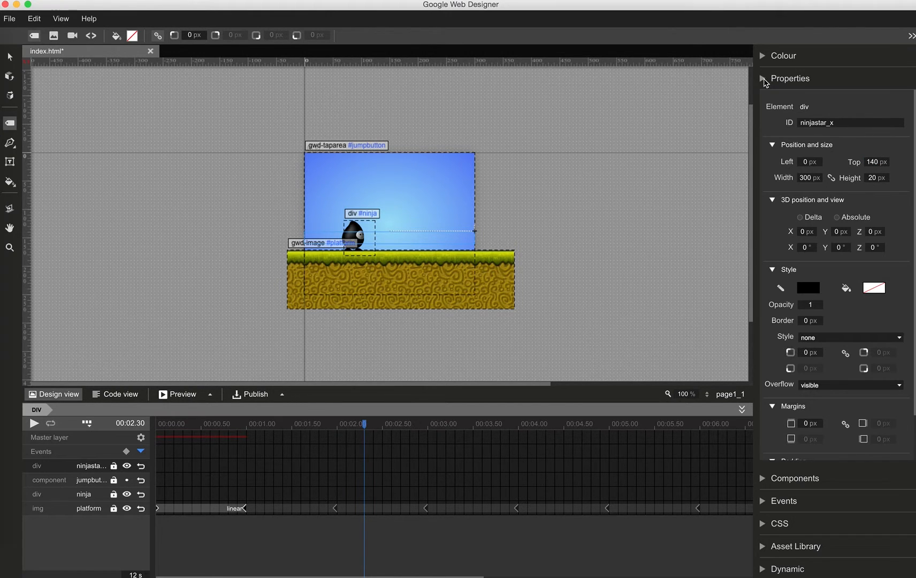
Draw a div of about 25 × 30 px inside ninjastar_x and set its ID to "ninjastar_y".
{"action": "left_click", "coordinate": [10, 56]}
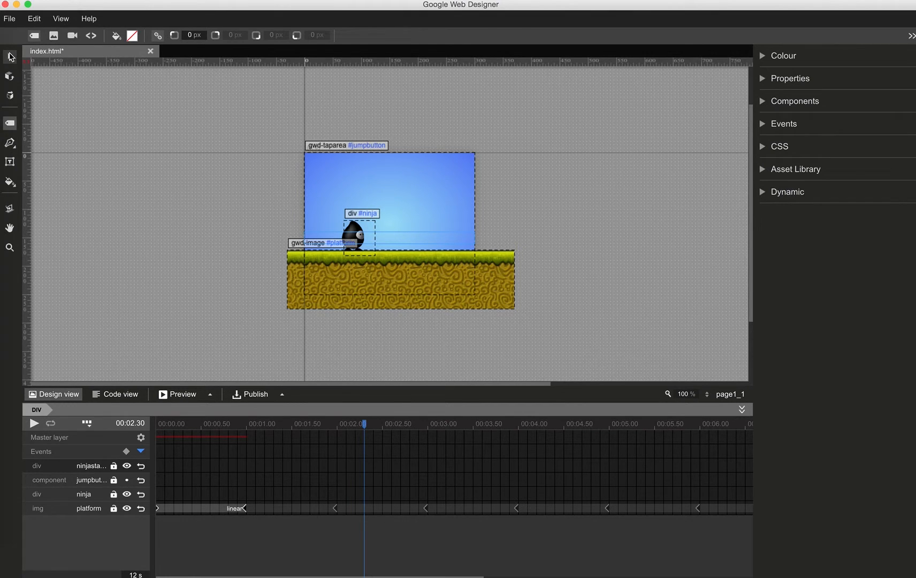
{"action": "double_click", "coordinate": [440, 233]}
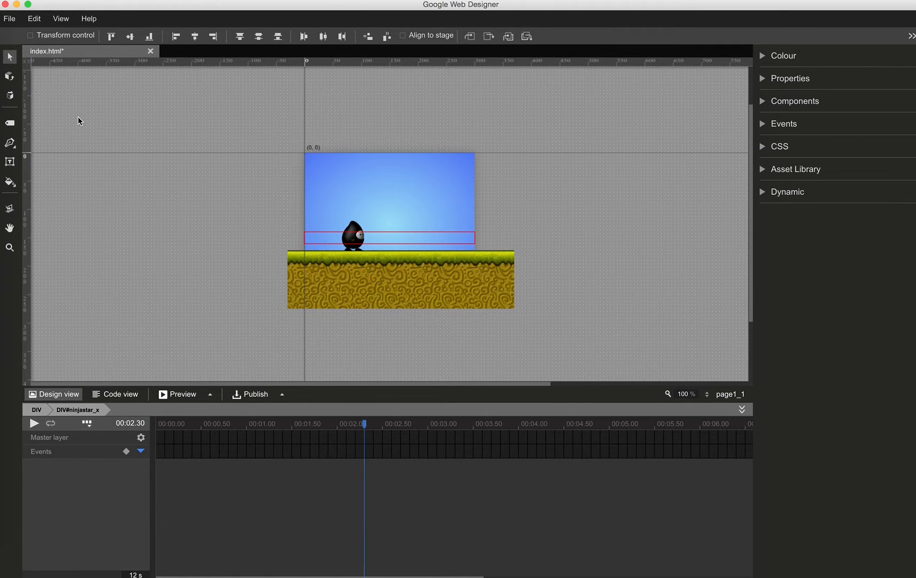
{"action": "left_click", "coordinate": [9, 122]}
{"action": "left_click_drag", "start_coordinate": [400, 221], "coordinate": [415, 238]}
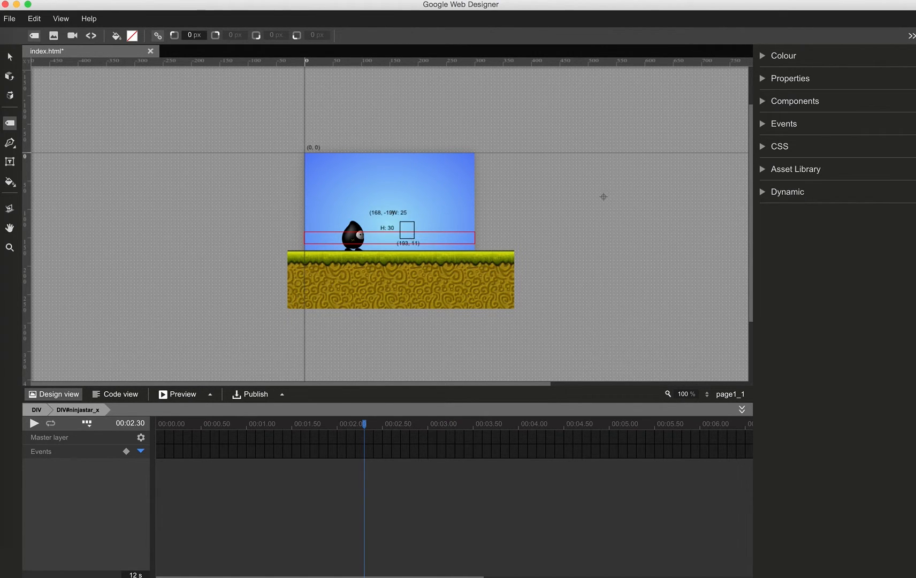
{"action": "left_click", "coordinate": [765, 79]}
{"action": "left_click", "coordinate": [828, 123]}
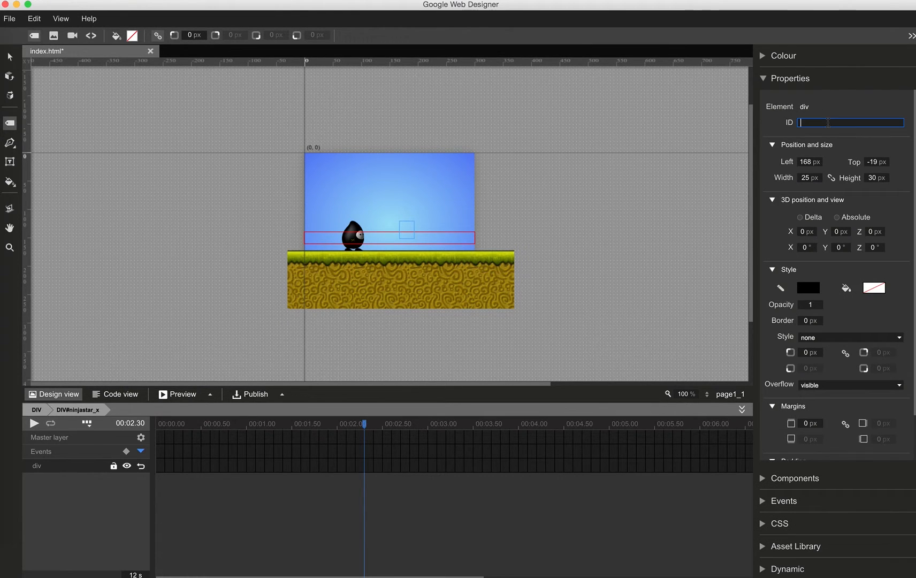
{"action": "type", "text": "ninjastar_y"}
Position ninjastar_y at left 0 px and top 0 px and size it to 20 × 20 px.
{"action": "key", "text": "Tab"}
{"action": "type", "text": "0"}
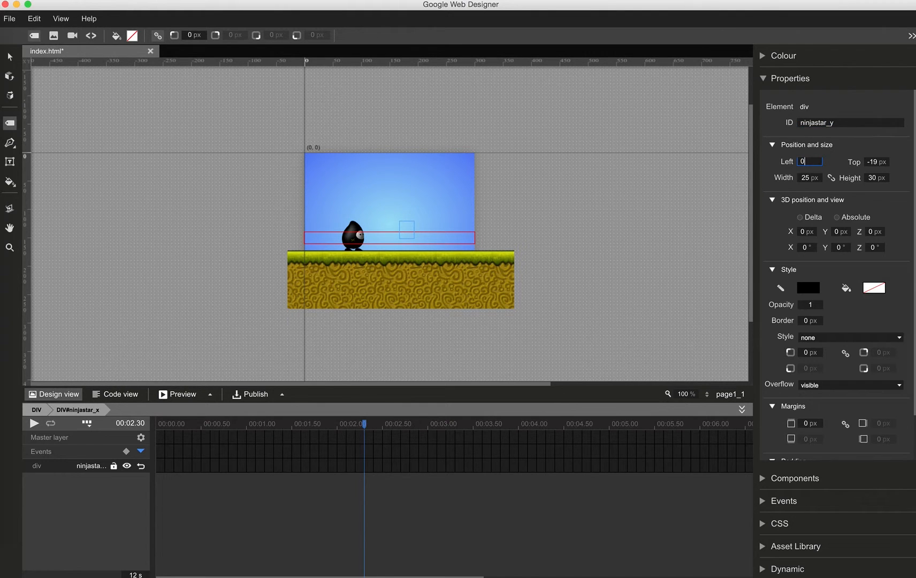
{"action": "key", "text": "Tab"}
{"action": "type", "text": "0"}
{"action": "key", "text": "Return"}
{"action": "left_click", "coordinate": [810, 177]}
{"action": "type", "text": "2"}
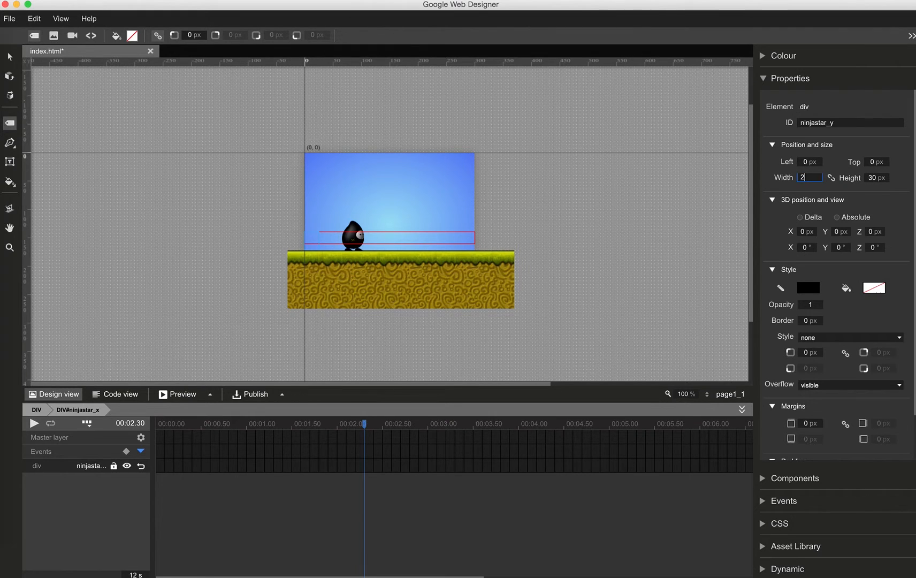
{"action": "key", "text": "Tab"}
{"action": "type", "text": "2"}
{"action": "key", "text": "Return"}
Go inside the ninjastar_y div and place the star.png image from the asset library in it.
{"action": "left_click", "coordinate": [10, 57]}
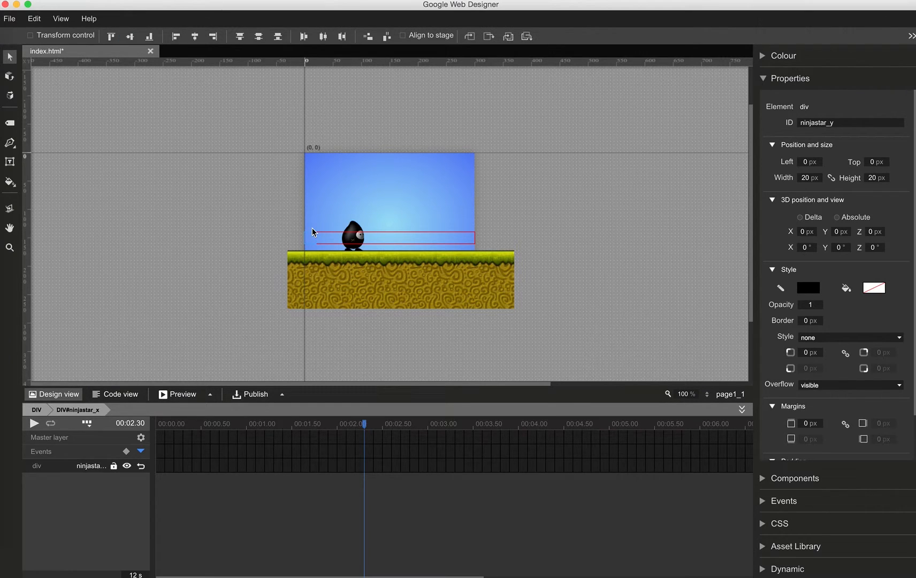
{"action": "double_click", "coordinate": [314, 232]}
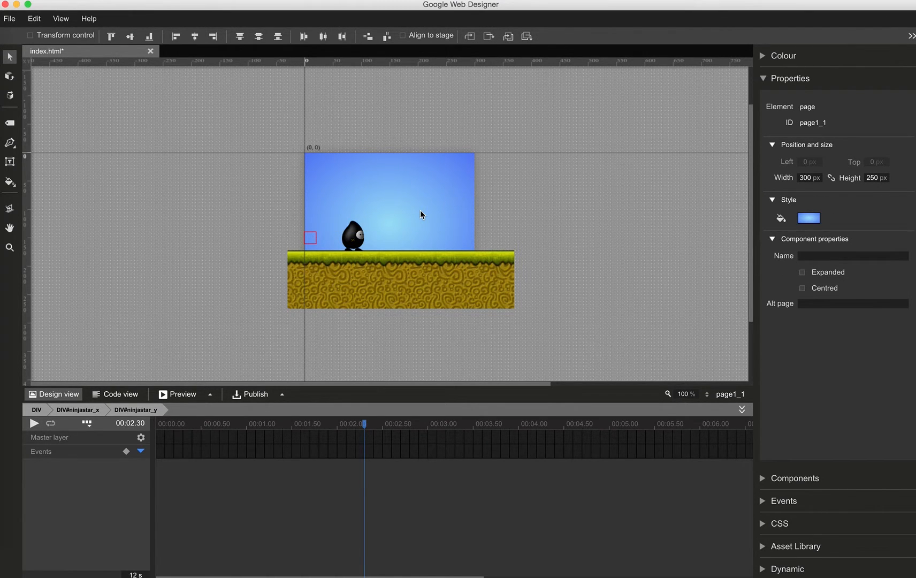
{"action": "left_click", "coordinate": [764, 79]}
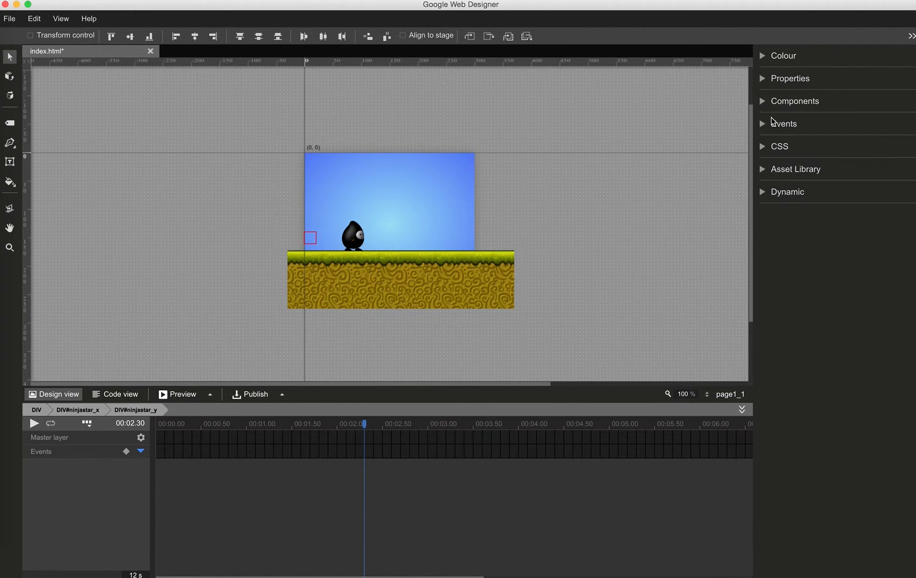
{"action": "left_click", "coordinate": [765, 170]}
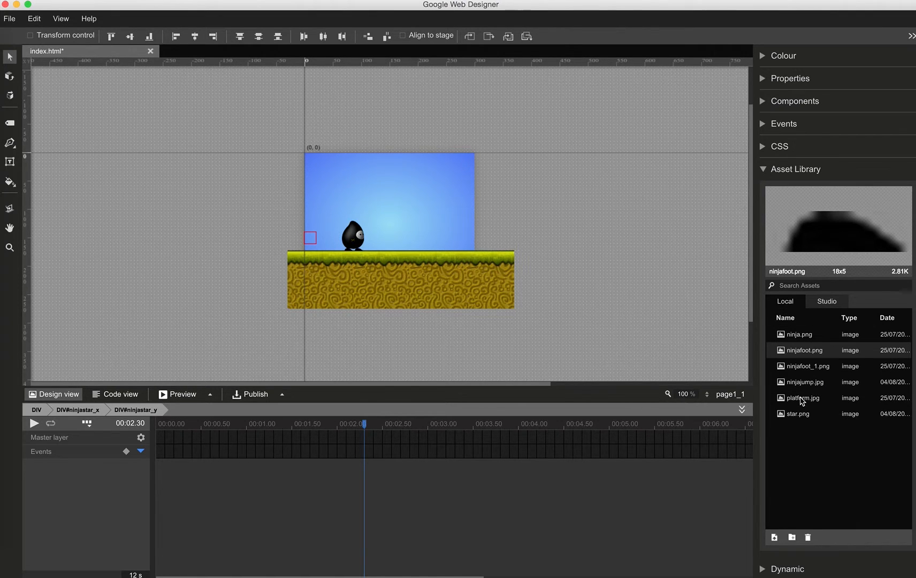
{"action": "left_click", "coordinate": [793, 415]}
{"action": "left_click_drag", "start_coordinate": [791, 414], "coordinate": [312, 236]}
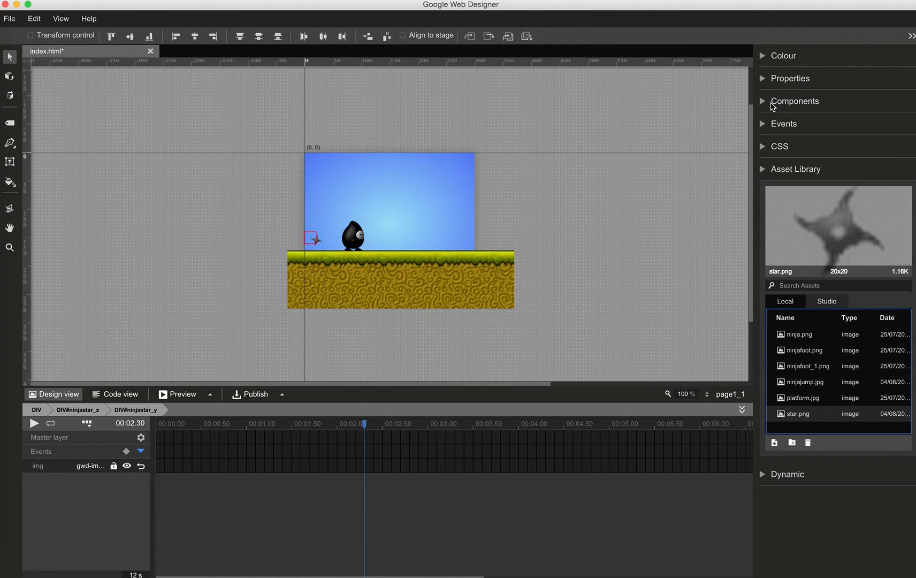
Change the star image's ID to "ninjastar".
{"action": "left_click", "coordinate": [764, 170]}
{"action": "left_click", "coordinate": [764, 80]}
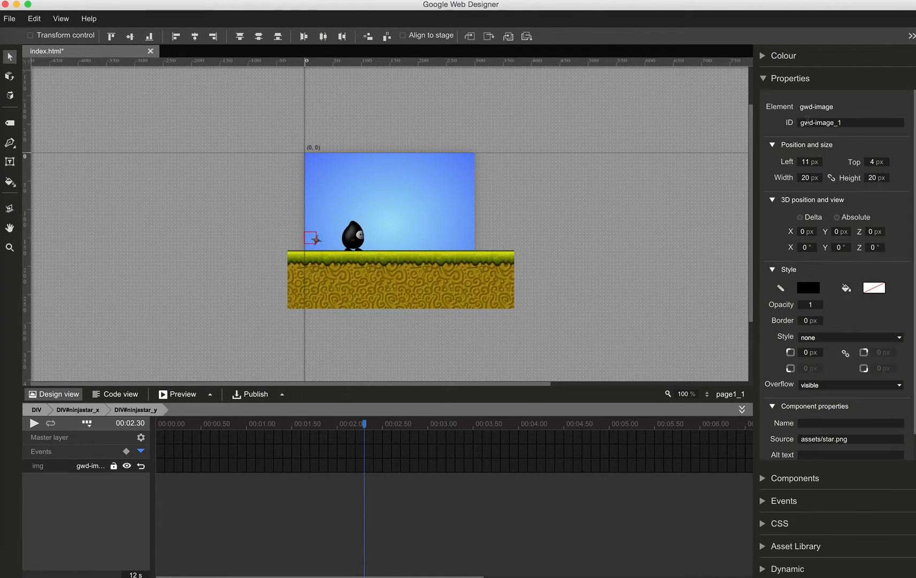
{"action": "left_click", "coordinate": [849, 123]}
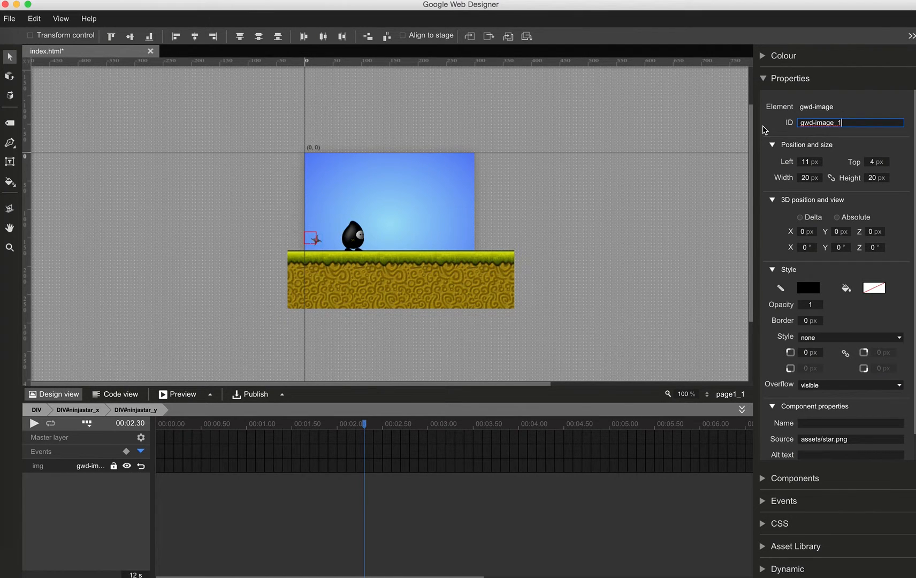
{"action": "key", "text": "BackSpace"}
{"action": "key", "text": "BackSpace"}
{"action": "key", "text": "BackSpace"}
{"action": "key", "text": "BackSpace"}
{"action": "key", "text": "BackSpace"}
{"action": "key", "text": "BackSpace"}
{"action": "key", "text": "BackSpace"}
{"action": "key", "text": "BackSpace"}
{"action": "key", "text": "BackSpace"}
{"action": "key", "text": "BackSpace"}
{"action": "type", "text": "nin"}
Position the ninjastar image at left 0 px and top 0 px.
{"action": "key", "text": "Tab"}
{"action": "type", "text": "0"}
{"action": "key", "text": "Tab"}
{"action": "type", "text": "0"}
{"action": "key", "text": "Return"}
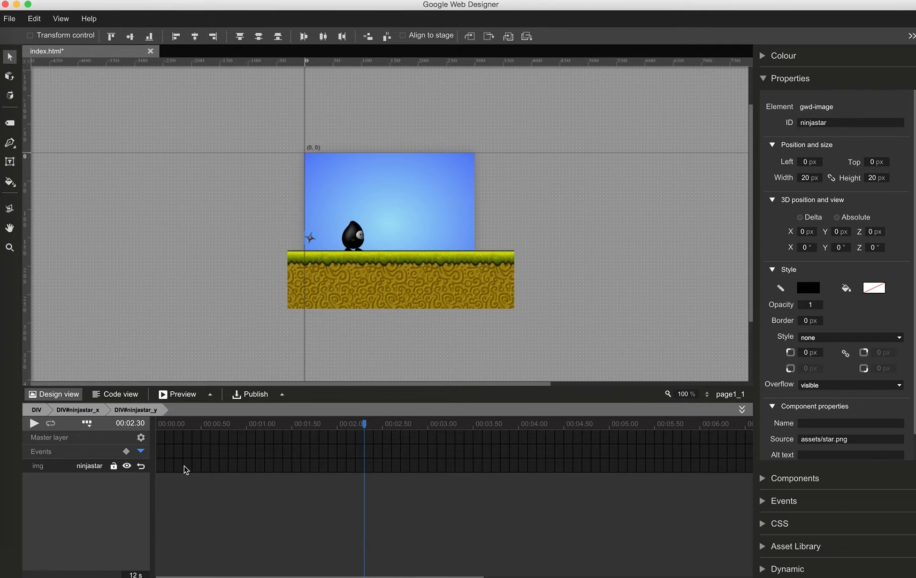
Add a keyframe for ninjastar at 0.30 s with a Z rotation of -90° and loop its animation infinitely.
{"action": "left_click", "coordinate": [184, 469]}
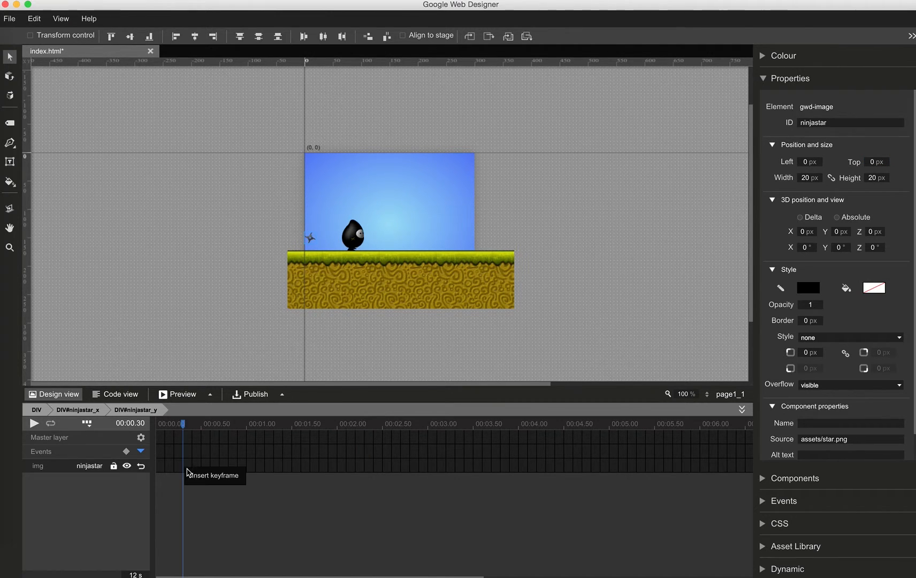
{"action": "left_click", "coordinate": [194, 476]}
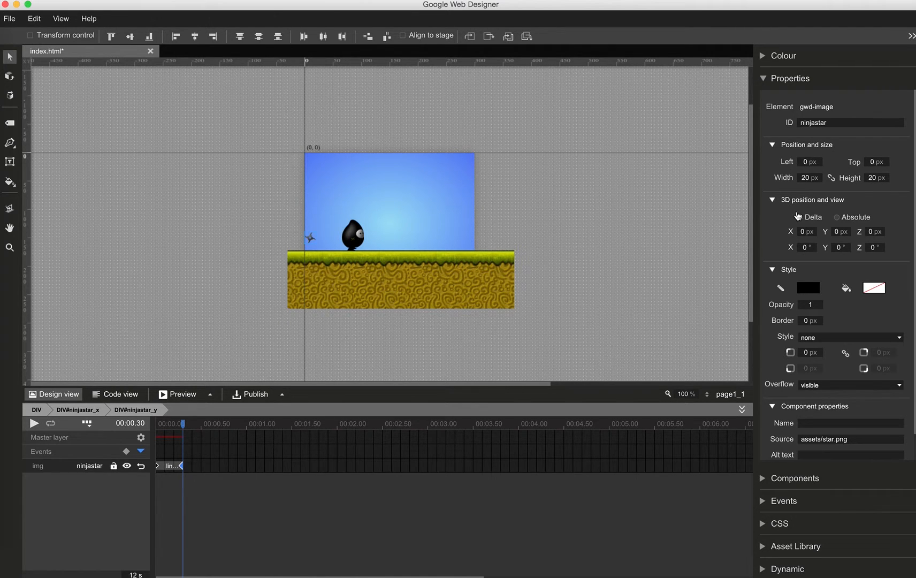
{"action": "left_click_drag", "start_coordinate": [875, 253], "coordinate": [882, 308]}
{"action": "left_click", "coordinate": [878, 247]}
{"action": "key", "text": "BackSpace"}
{"action": "key", "text": "Return"}
{"action": "left_click", "coordinate": [142, 467]}
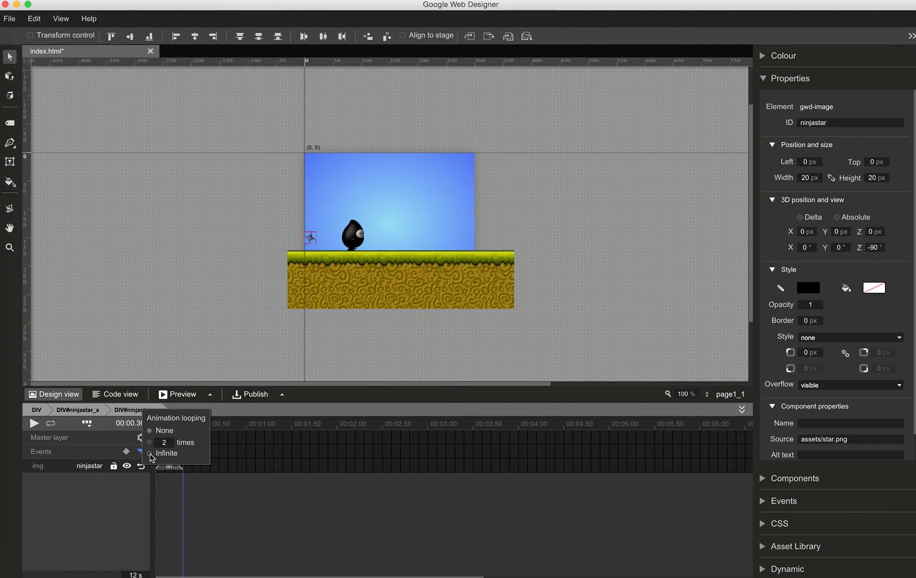
{"action": "left_click", "coordinate": [150, 454]}
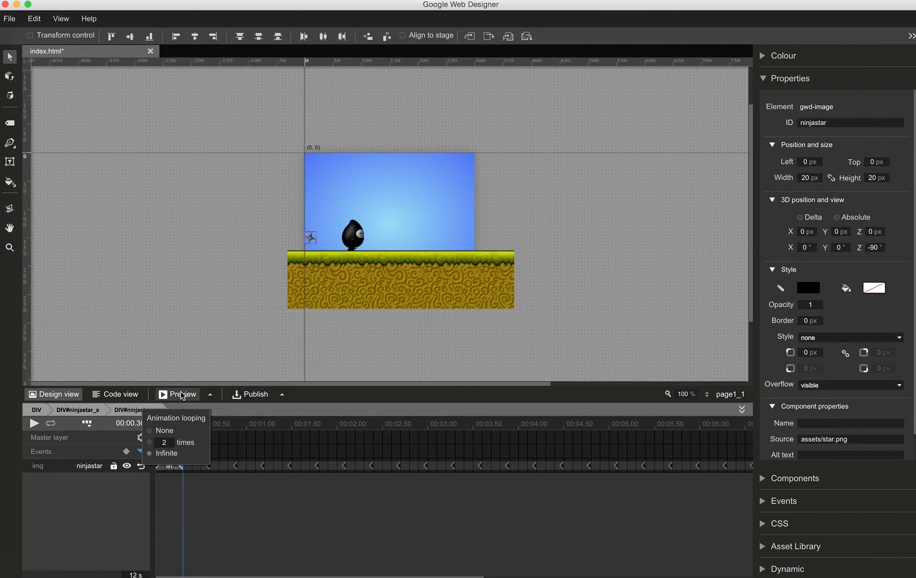
Preview the ad in the browser, start the game to check the spinning star, and close the preview.
{"action": "left_click", "coordinate": [182, 394]}
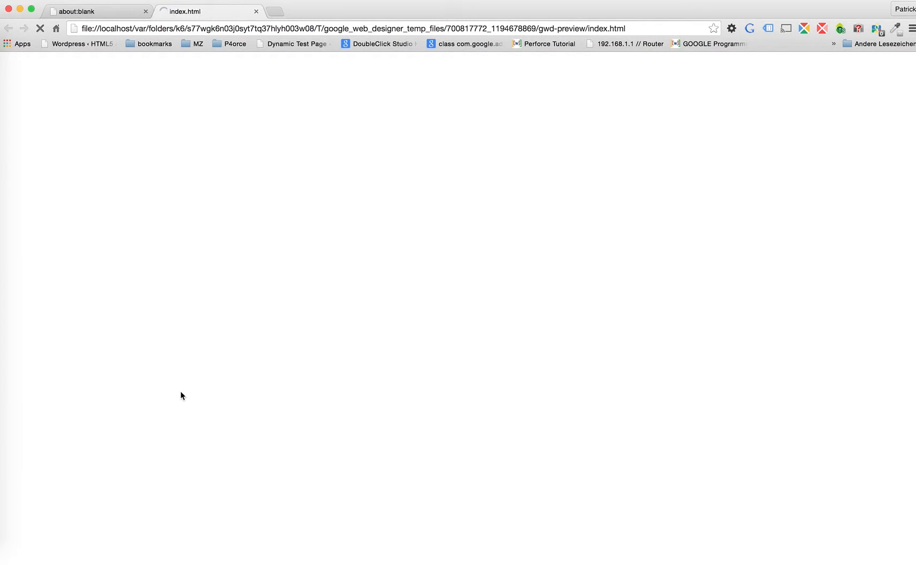
{"action": "left_click", "coordinate": [100, 155]}
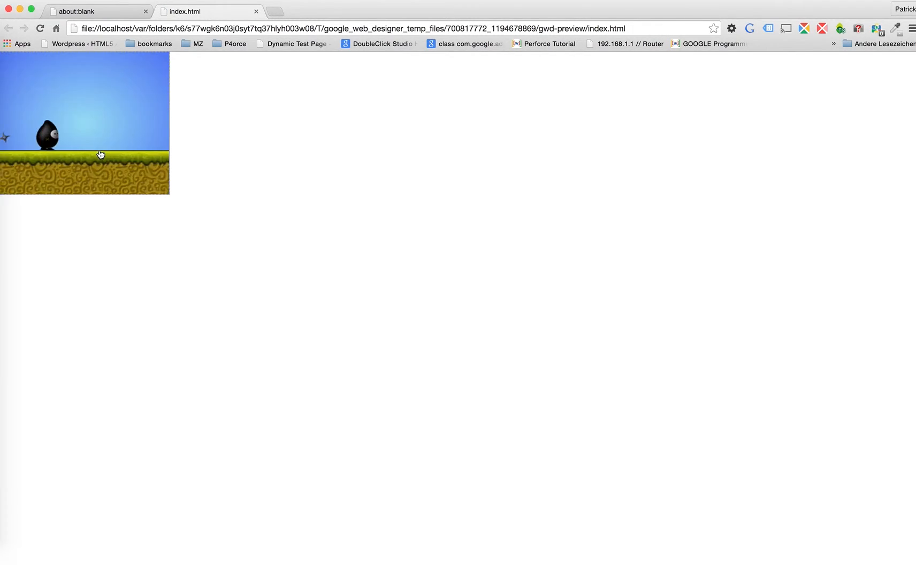
{"action": "left_click", "coordinate": [257, 12]}
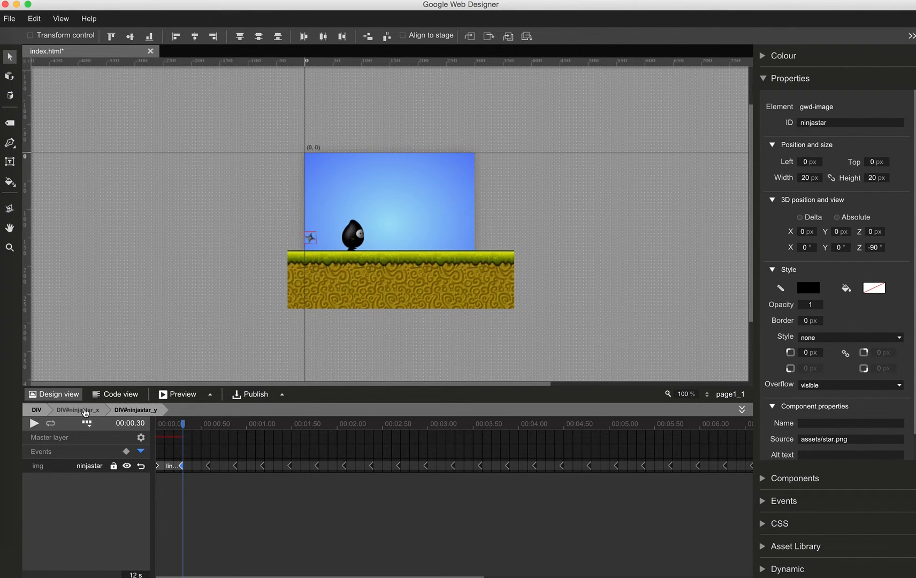
Return to the ninjastar_x level, add a keyframe for ninjastar_y at 1.00 s and set its X translation to -20 px.
{"action": "left_click", "coordinate": [78, 410]}
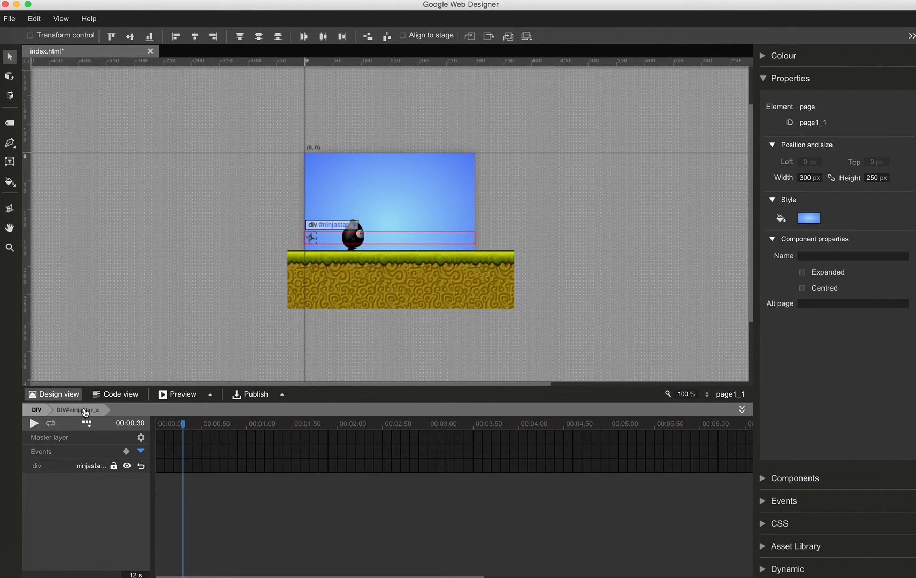
{"action": "left_click", "coordinate": [248, 468]}
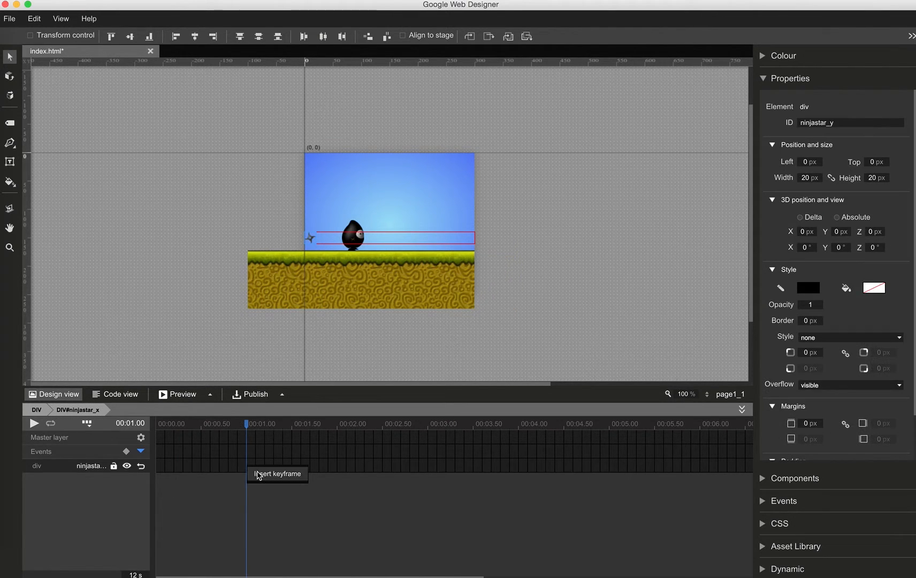
{"action": "left_click", "coordinate": [258, 475]}
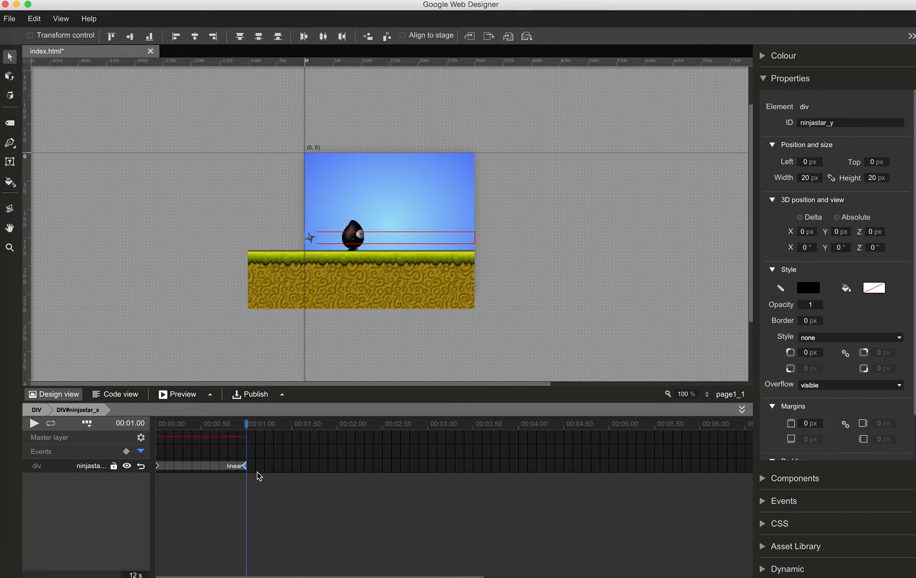
{"action": "left_click", "coordinate": [804, 233]}
{"action": "type", "text": "-20"}
{"action": "key", "text": "Tab"}
Set ninjastar_y's X translation to 300 px at the 0.00 s keyframe and scrub the timeline to check its flight.
{"action": "left_click", "coordinate": [158, 470]}
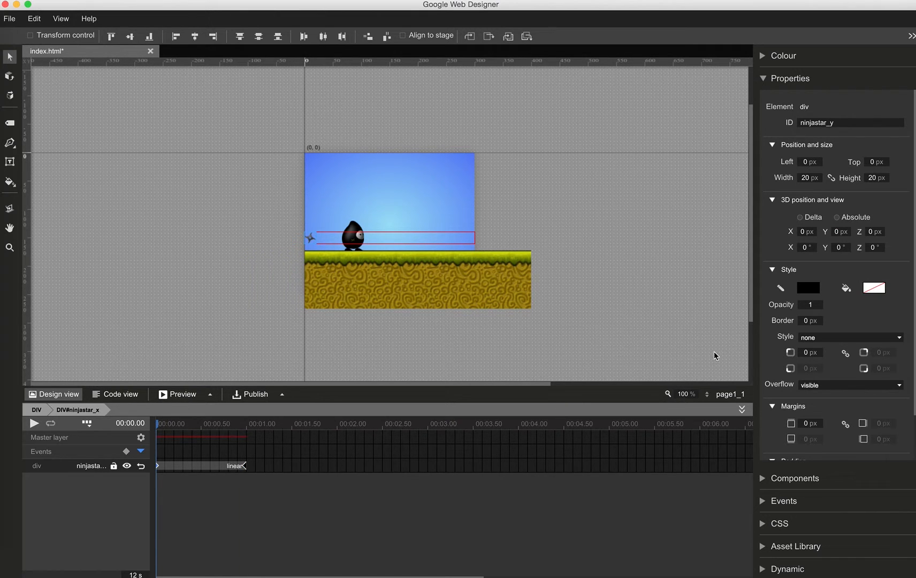
{"action": "left_click_drag", "start_coordinate": [804, 229], "coordinate": [803, 62]}
{"action": "left_click", "coordinate": [809, 231]}
{"action": "type", "text": "300"}
{"action": "key", "text": "Tab"}
{"action": "left_click_drag", "start_coordinate": [159, 424], "coordinate": [246, 427]}
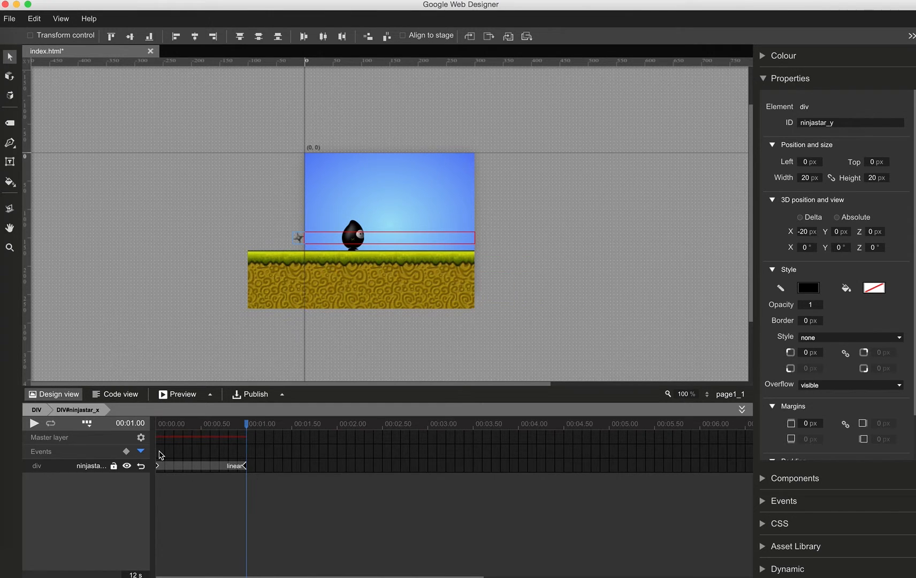
Add a timeline label named ninjastar_bottom at 0.10 s inside ninjastar_x.
{"action": "left_click", "coordinate": [161, 456]}
{"action": "right_click", "coordinate": [160, 456]}
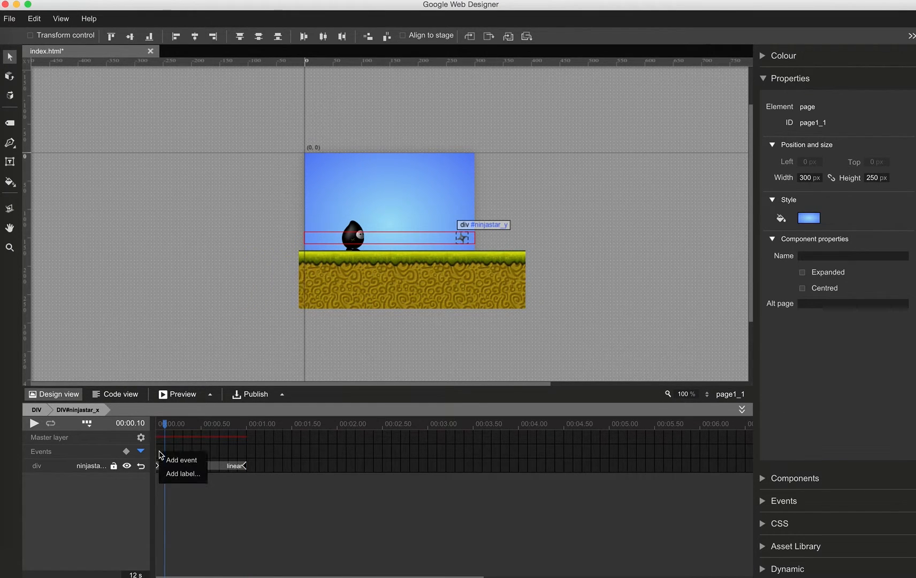
{"action": "left_click", "coordinate": [169, 474]}
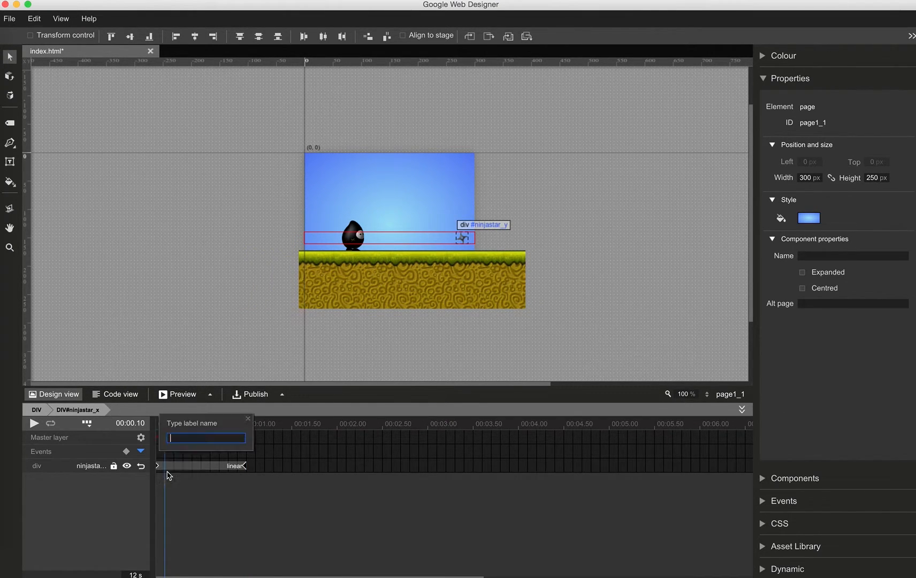
{"action": "type", "text": "ninjastar_bottom"}
{"action": "key", "text": "Return"}
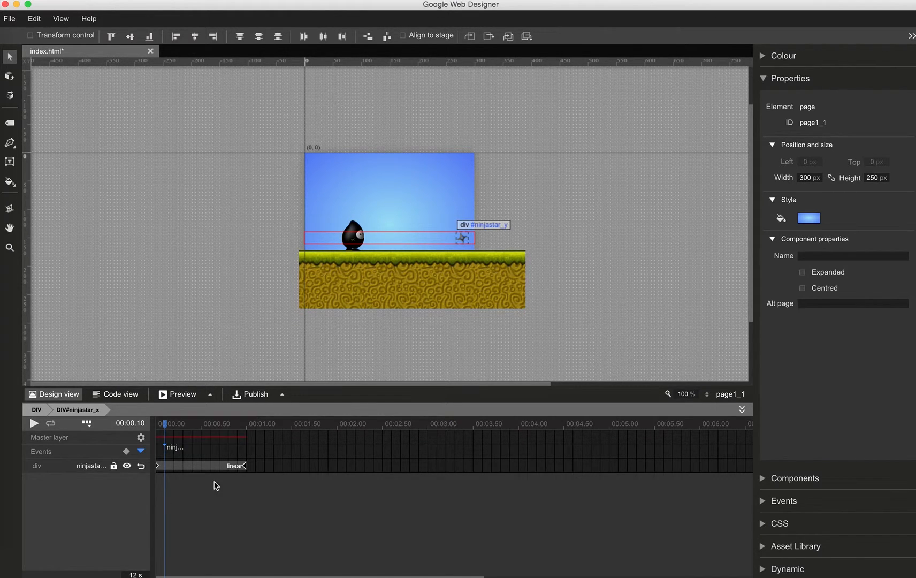
Add a timeline event at 1.00 s inside ninjastar_x and name it ninjastar_bottom_end.
{"action": "right_click", "coordinate": [247, 453]}
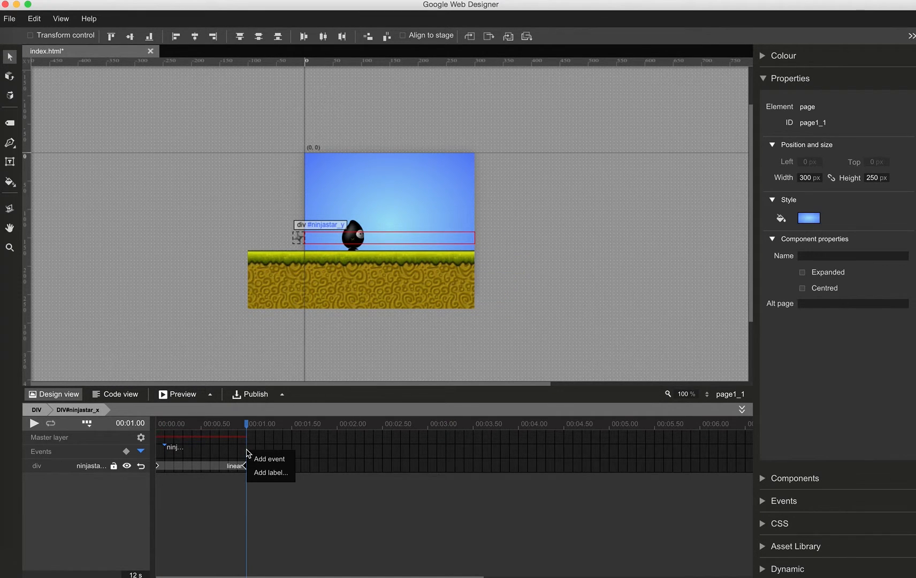
{"action": "left_click", "coordinate": [258, 459]}
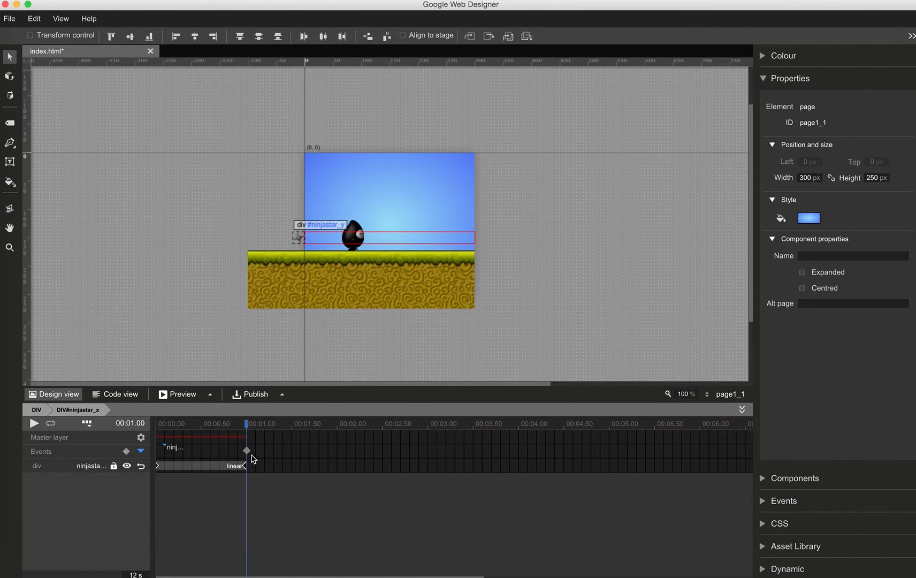
{"action": "right_click", "coordinate": [248, 453]}
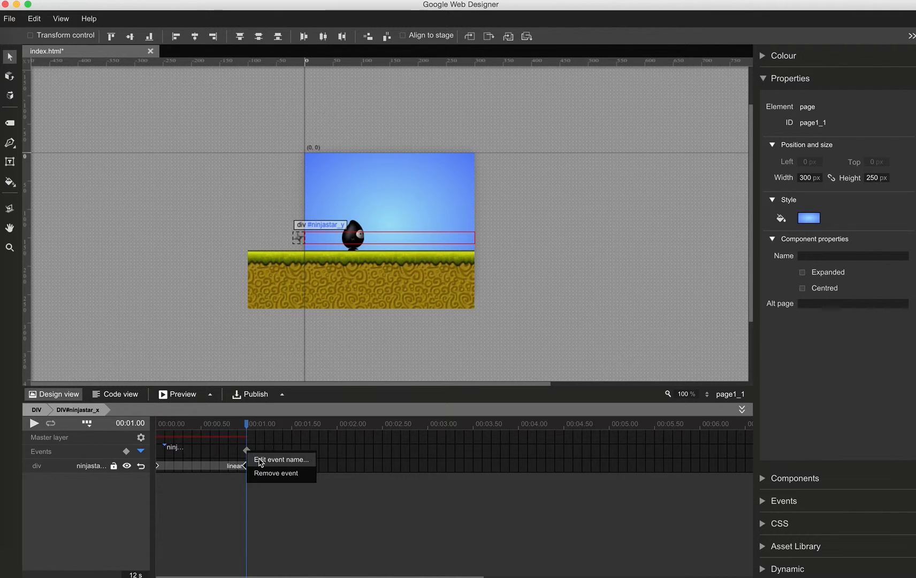
{"action": "left_click", "coordinate": [260, 459]}
{"action": "key", "text": "BackSpace"}
{"action": "key", "text": "BackSpace"}
{"action": "key", "text": "BackSpace"}
{"action": "key", "text": "BackSpace"}
{"action": "key", "text": "BackSpace"}
{"action": "type", "text": "ninjastar_bot"}
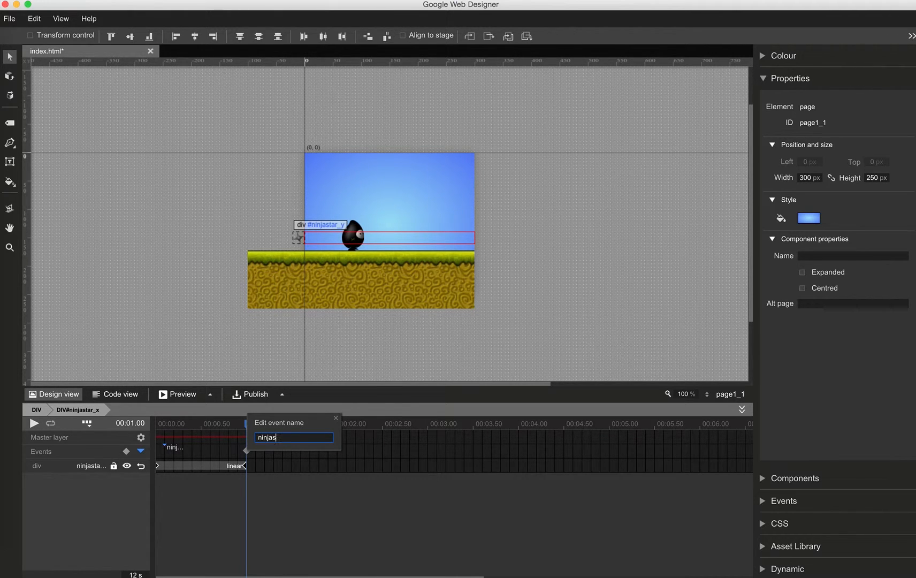
{"action": "type", "text": "tom_end"}
{"action": "key", "text": "Return"}
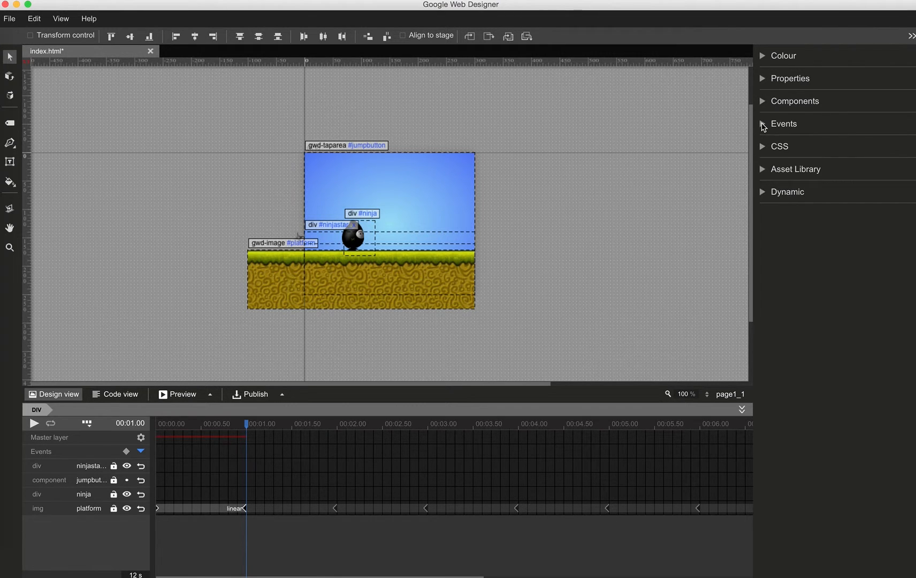
On the main stage, add an event so ninjastar_x's ninjastar_bottom_end triggers the timeline action gotoAndPlay with ninjastar_x as receiver.
{"action": "left_click", "coordinate": [764, 125]}
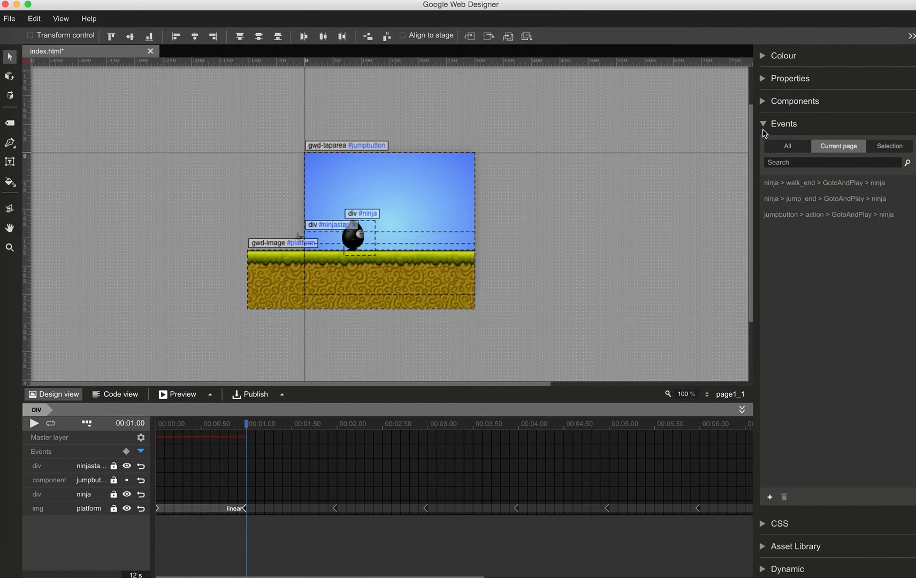
{"action": "left_click", "coordinate": [771, 497]}
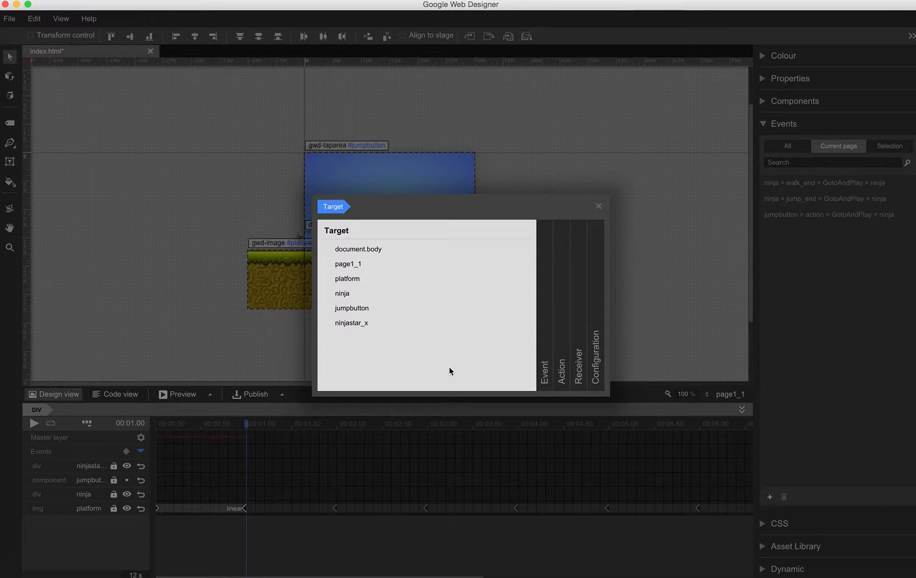
{"action": "left_click", "coordinate": [363, 324]}
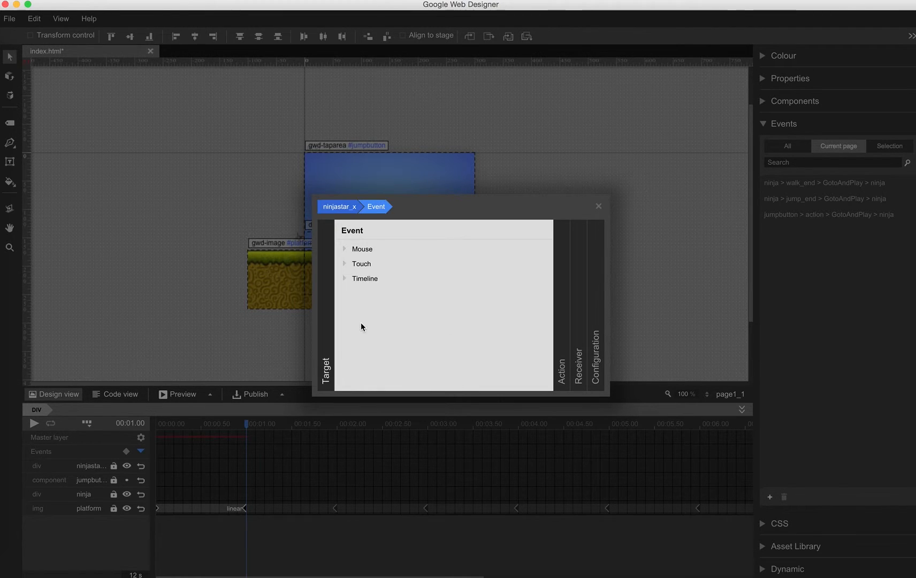
{"action": "left_click", "coordinate": [351, 281]}
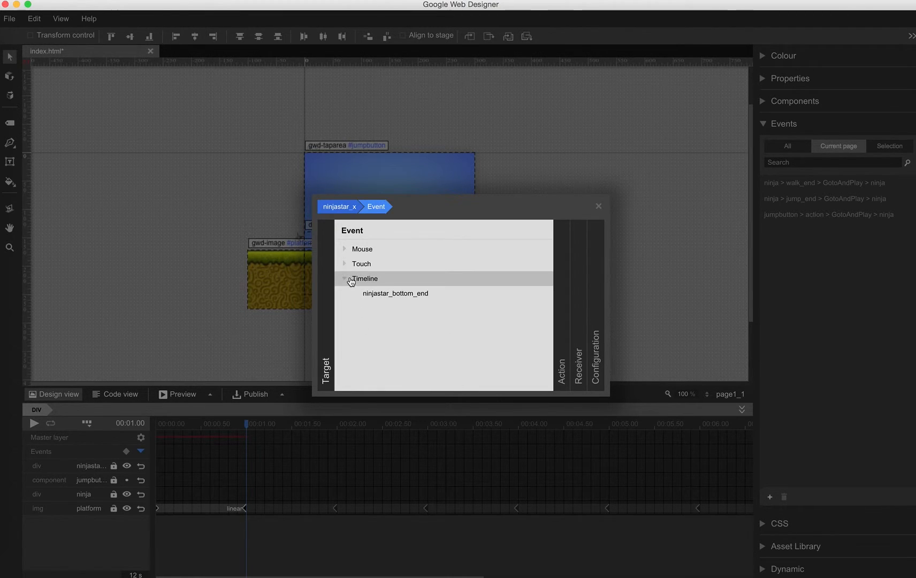
{"action": "left_click", "coordinate": [385, 295]}
{"action": "left_click", "coordinate": [381, 264]}
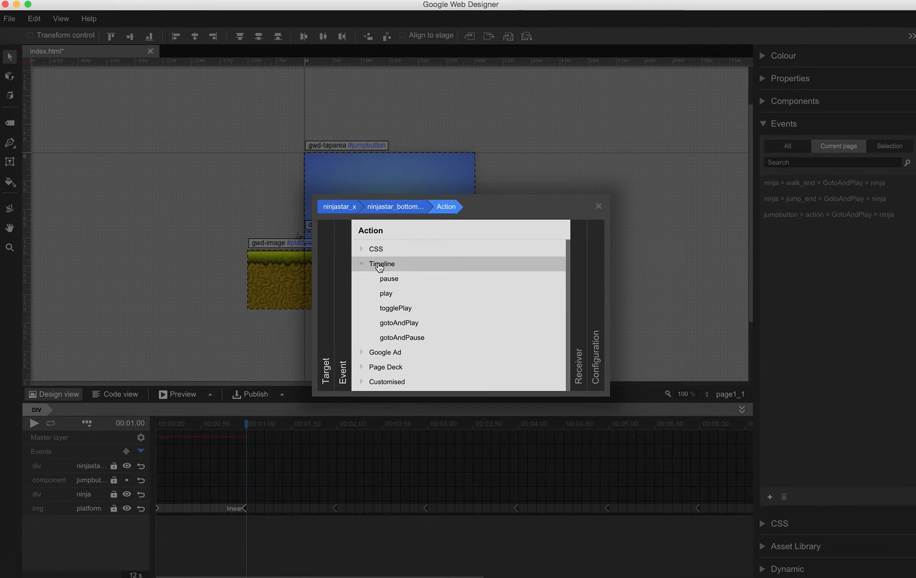
{"action": "left_click", "coordinate": [396, 323]}
{"action": "left_click", "coordinate": [396, 264]}
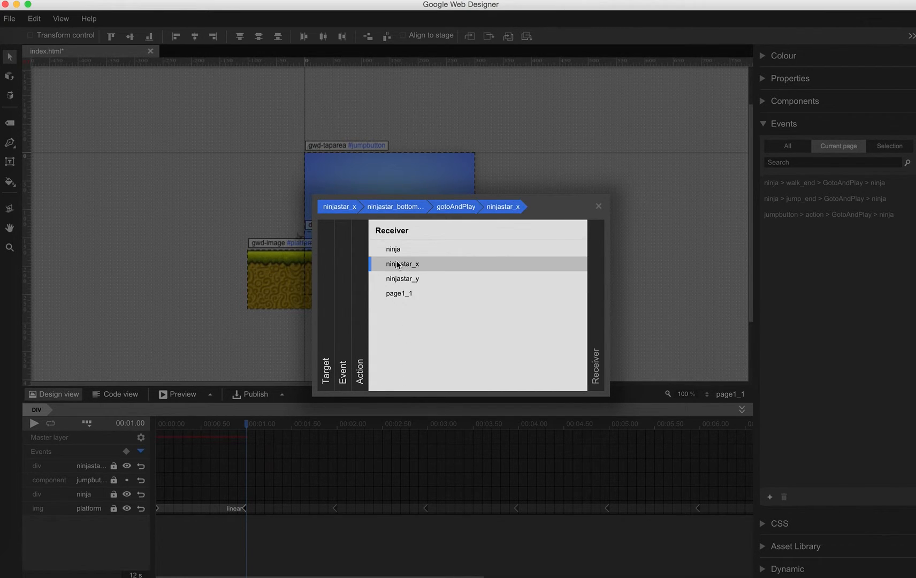
{"action": "left_click", "coordinate": [535, 379]}
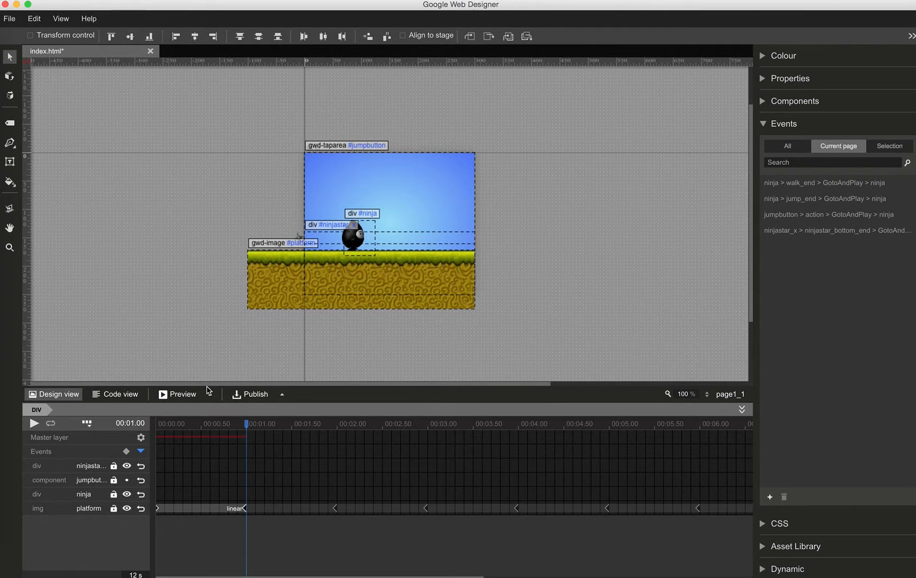
Preview the ad in the browser, start the game and make the ninja jump repeatedly to check the looping star flight.
{"action": "left_click", "coordinate": [182, 395]}
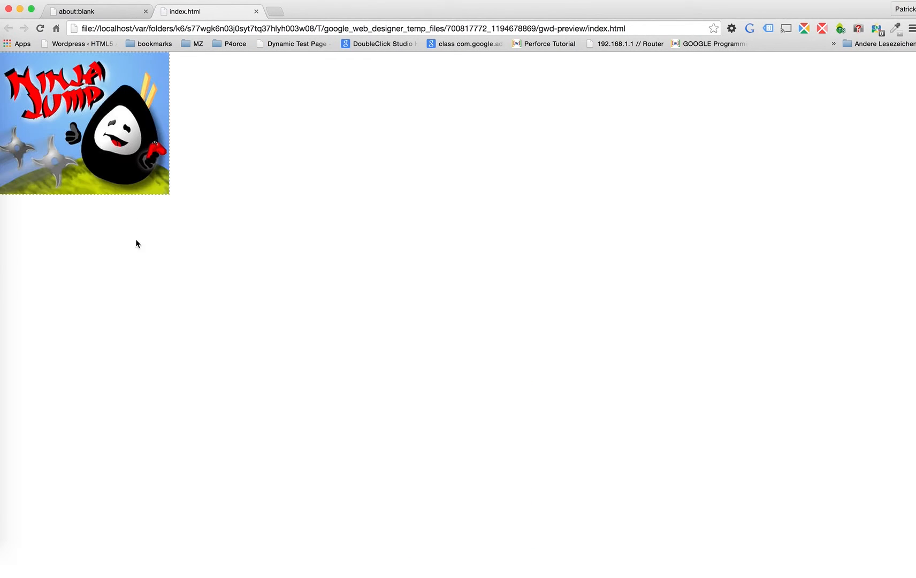
{"action": "left_click", "coordinate": [130, 168]}
{"action": "left_click", "coordinate": [130, 167]}
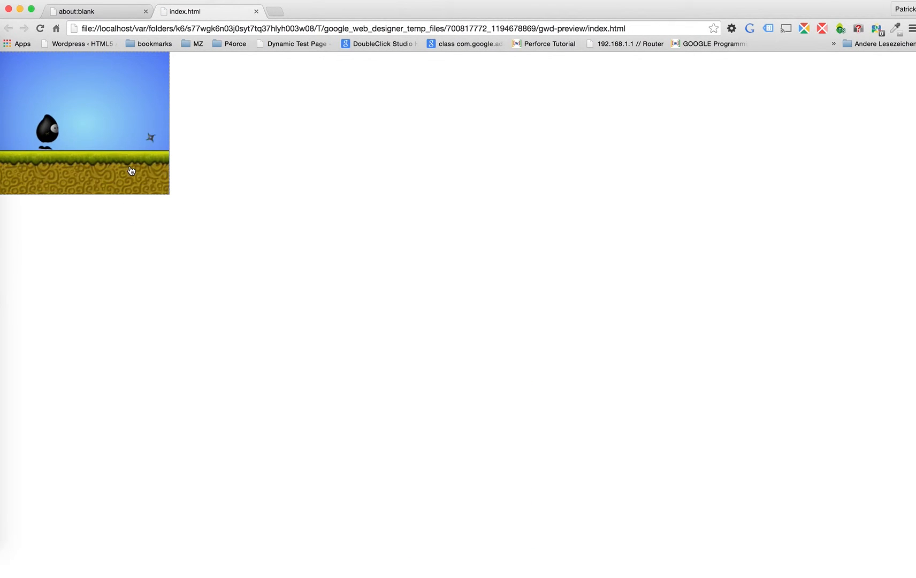
{"action": "left_click", "coordinate": [130, 170]}
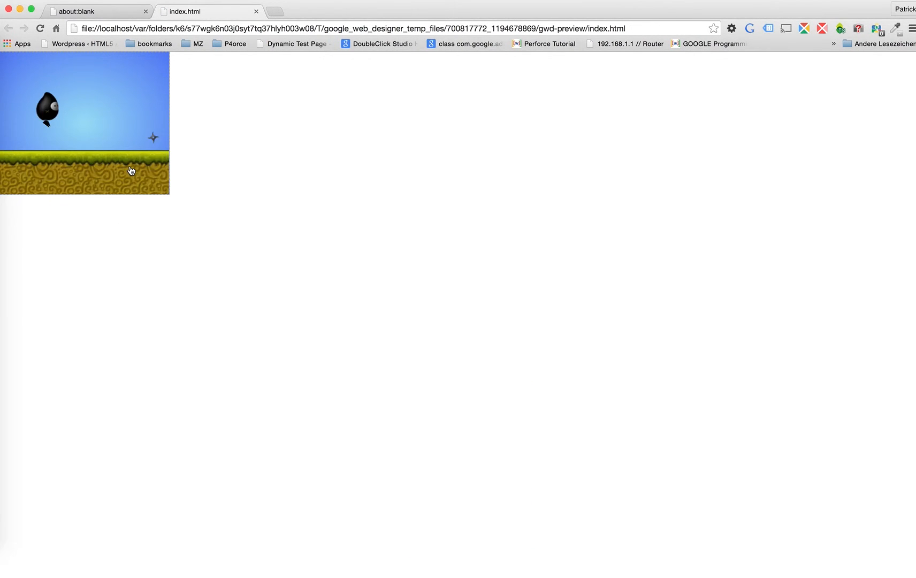
{"action": "left_click", "coordinate": [130, 171]}
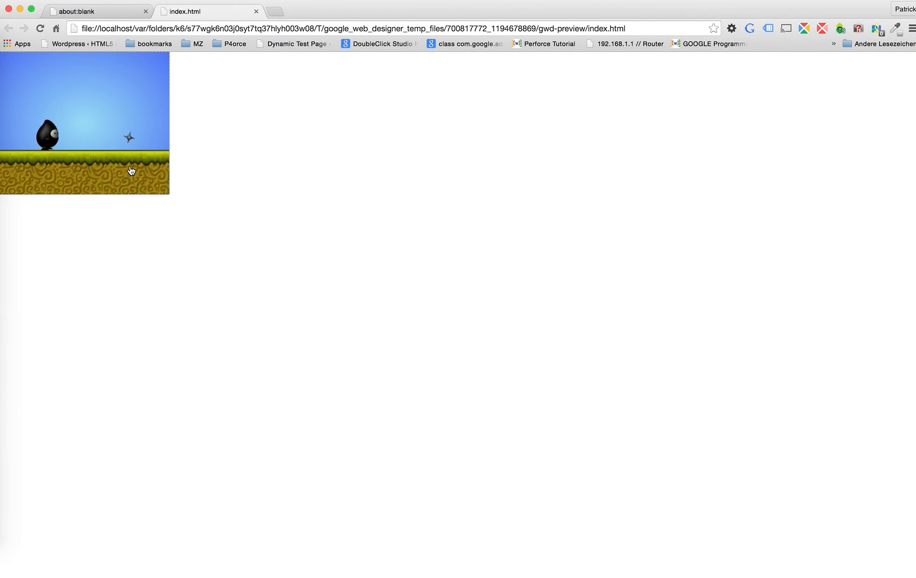
{"action": "left_click", "coordinate": [131, 171]}
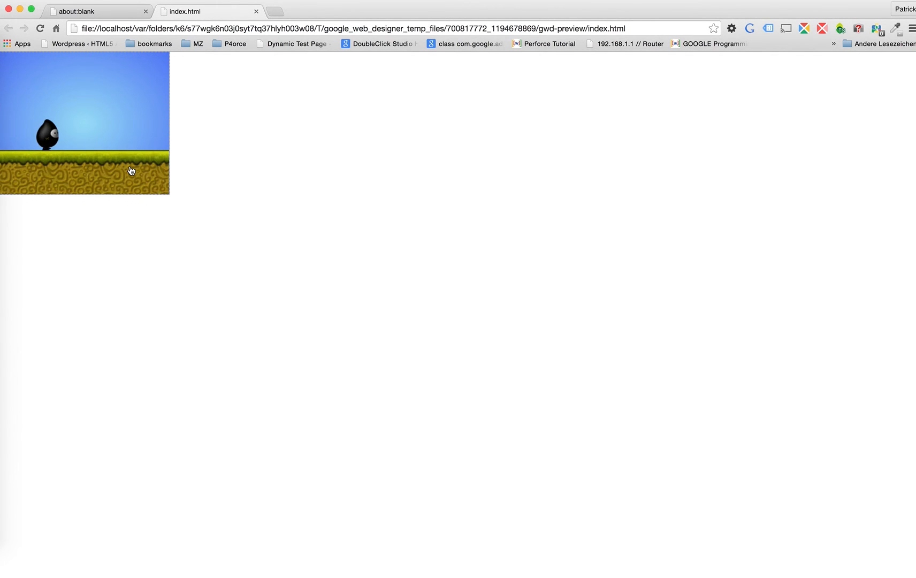